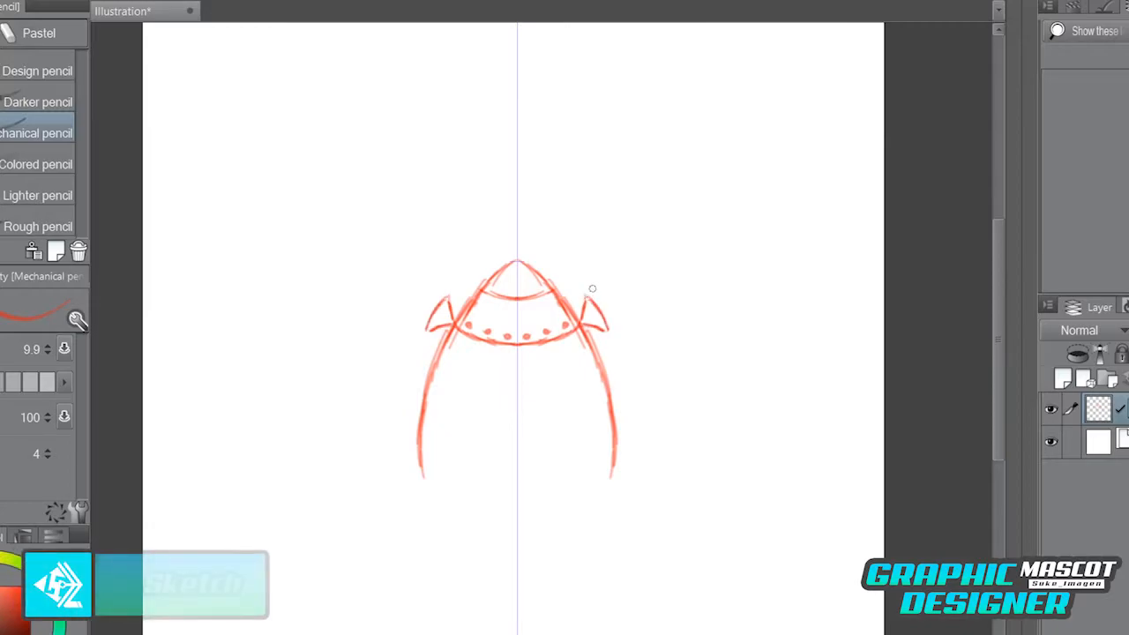
# Sketch a round porthole in the middle of the rocket body and mirrored riveted panels along both hull sides.
pyautogui.moveTo(529, 362)
pyautogui.mouseDown()
pyautogui.moveTo(577, 401)
pyautogui.moveTo(569, 445)
pyautogui.moveTo(522, 462)
pyautogui.moveTo(569, 451)
pyautogui.moveTo(558, 373)
pyautogui.moveTo(554, 464)
pyautogui.moveTo(579, 390)
pyautogui.moveTo(576, 443)
pyautogui.mouseUp()
pyautogui.moveTo(612, 358)
pyautogui.mouseDown()
pyautogui.moveTo(597, 368)
pyautogui.moveTo(597, 450)
pyautogui.mouseUp()
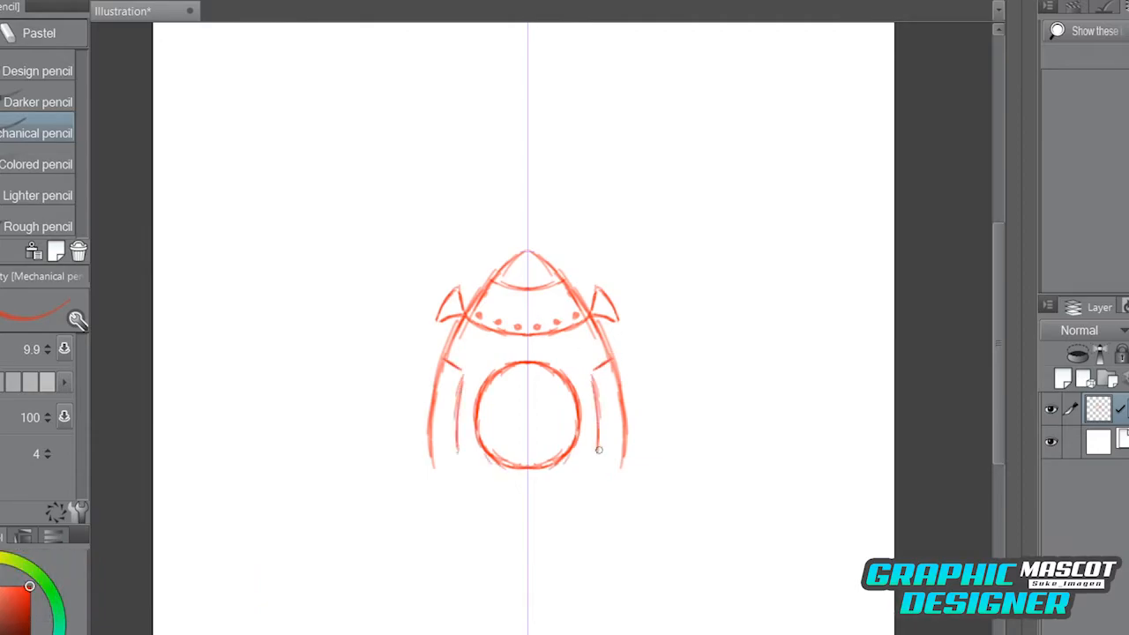
pyautogui.moveTo(617, 365); pyautogui.dragTo(626, 497)
pyautogui.moveTo(629, 431); pyautogui.dragTo(627, 501)
pyautogui.moveTo(608, 453); pyautogui.dragTo(628, 459)
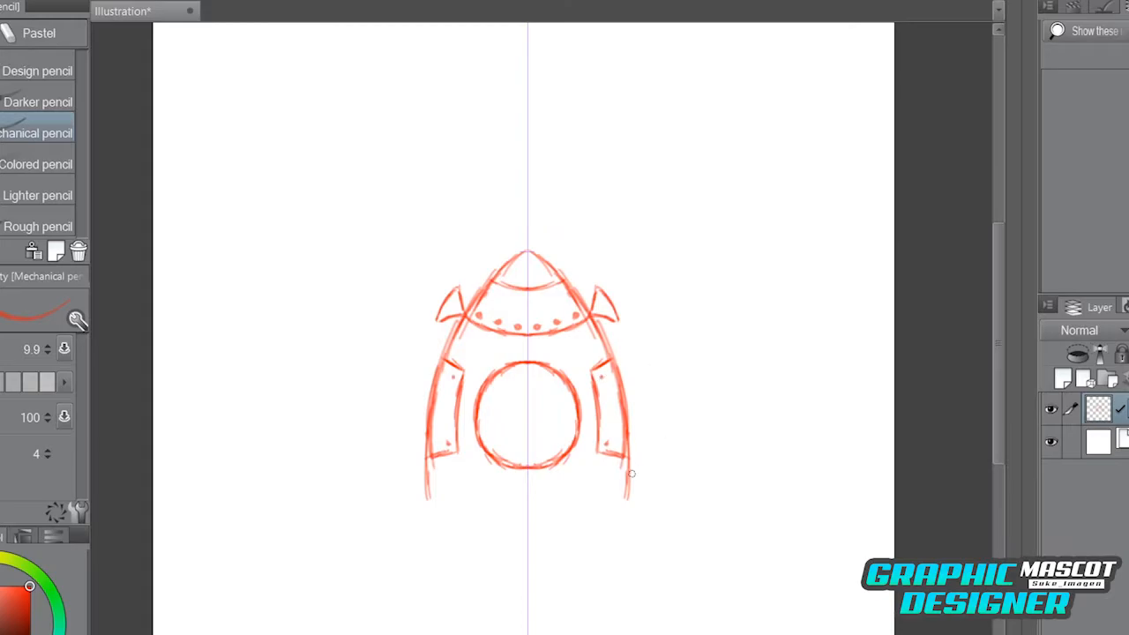
# Add an inner ring to the porthole and sketch a curved, riveted seam across the lower hull.
pyautogui.moveTo(532, 374)
pyautogui.mouseDown()
pyautogui.moveTo(565, 408)
pyautogui.moveTo(556, 447)
pyautogui.moveTo(544, 377)
pyautogui.moveTo(560, 441)
pyautogui.mouseUp()
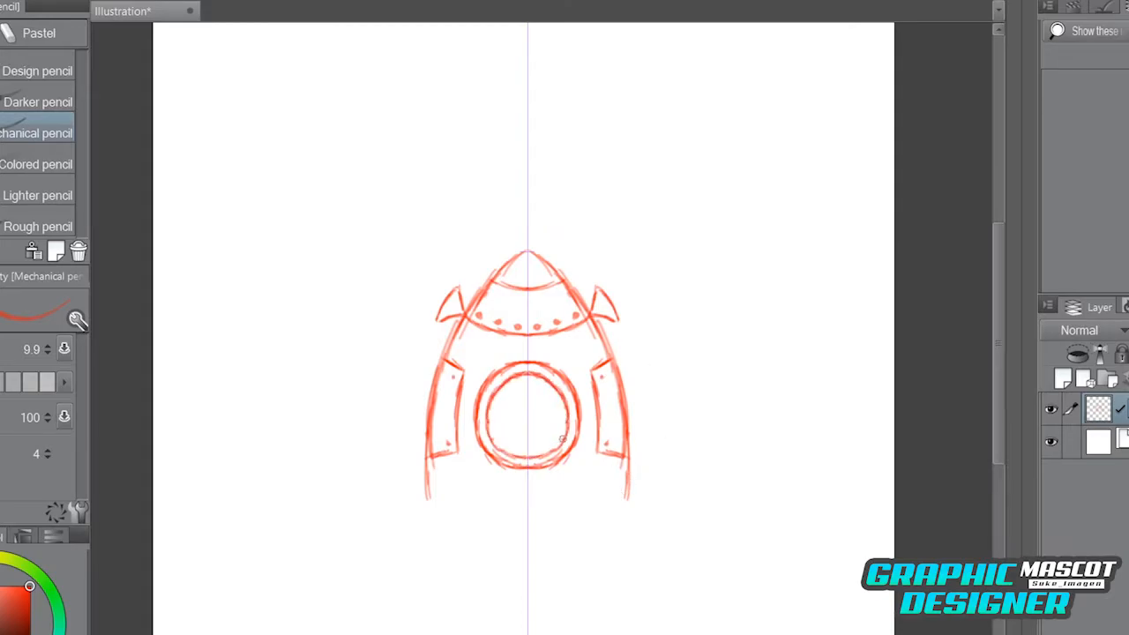
pyautogui.hotkey('ctrl', 'z')
pyautogui.moveTo(625, 481)
pyautogui.mouseDown()
pyautogui.moveTo(525, 491)
pyautogui.moveTo(622, 479)
pyautogui.mouseUp()
pyautogui.hotkey('ctrl', 'z')
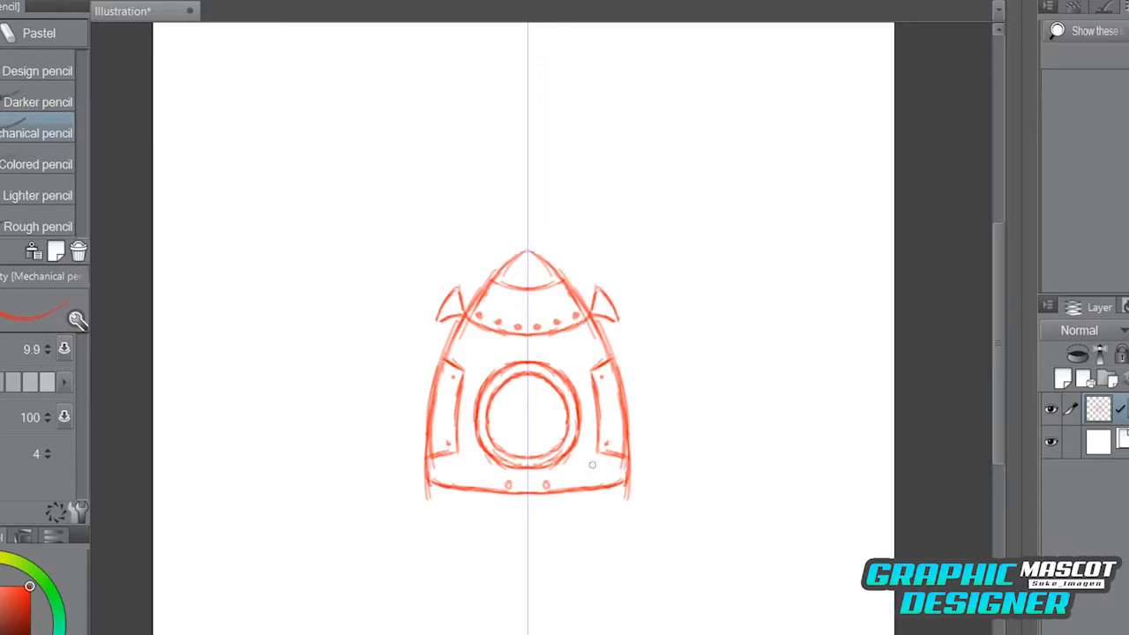
pyautogui.moveTo(633, 459); pyautogui.dragTo(575, 479)
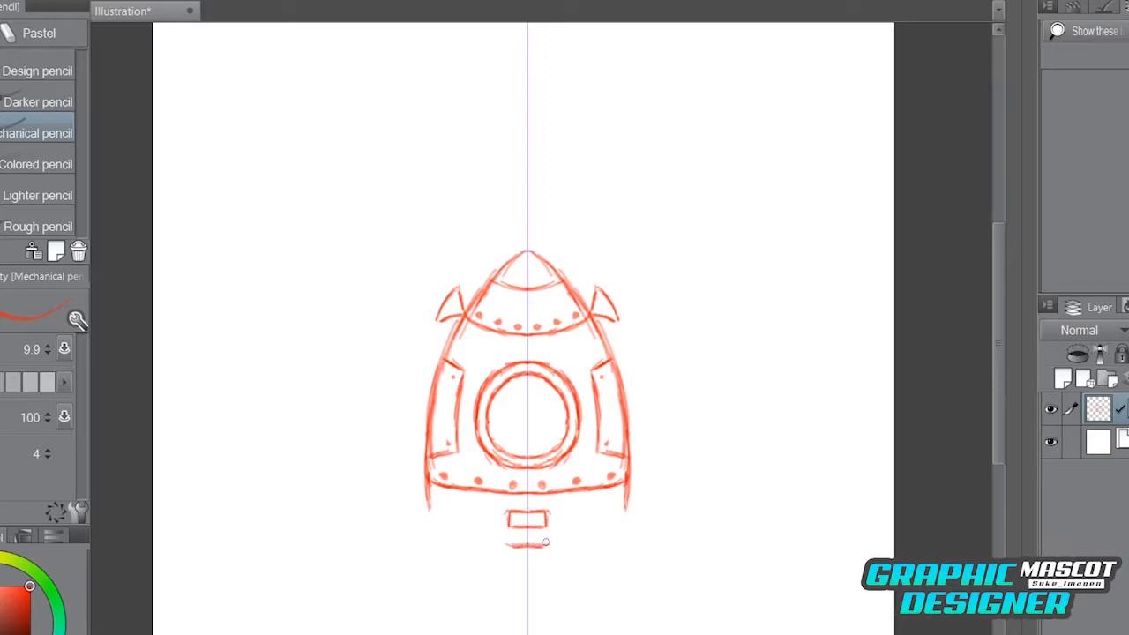
# Sketch double-ringed slotted bolts on both sides of the rocket base and the banded exhaust nozzles beneath them.
pyautogui.moveTo(591, 524)
pyautogui.mouseDown()
pyautogui.moveTo(565, 556)
pyautogui.moveTo(593, 553)
pyautogui.mouseUp()
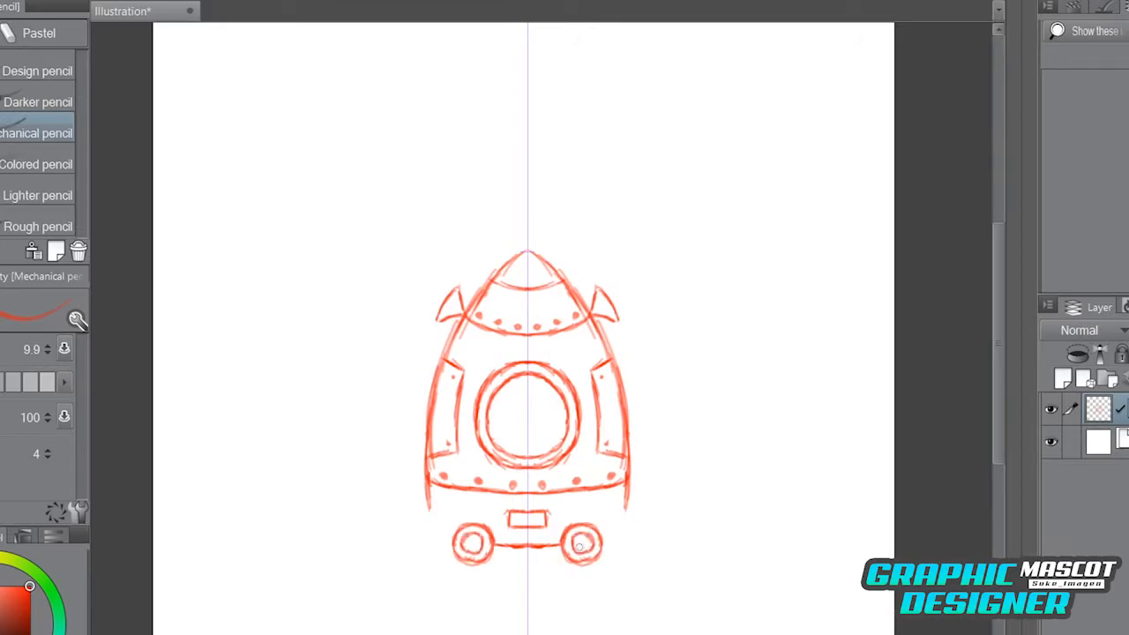
pyautogui.moveTo(571, 554); pyautogui.dragTo(583, 603)
pyautogui.moveTo(544, 549)
pyautogui.mouseDown()
pyautogui.moveTo(554, 590)
pyautogui.moveTo(573, 580)
pyautogui.moveTo(573, 614)
pyautogui.moveTo(532, 624)
pyautogui.moveTo(558, 584)
pyautogui.moveTo(567, 621)
pyautogui.moveTo(548, 579)
pyautogui.moveTo(585, 604)
pyautogui.mouseUp()
pyautogui.moveTo(563, 550)
pyautogui.mouseDown()
pyautogui.moveTo(584, 594)
pyautogui.moveTo(589, 568)
pyautogui.moveTo(568, 566)
pyautogui.moveTo(576, 580)
pyautogui.moveTo(553, 549)
pyautogui.moveTo(588, 601)
pyautogui.mouseUp()
pyautogui.press('e')
pyautogui.press('p')
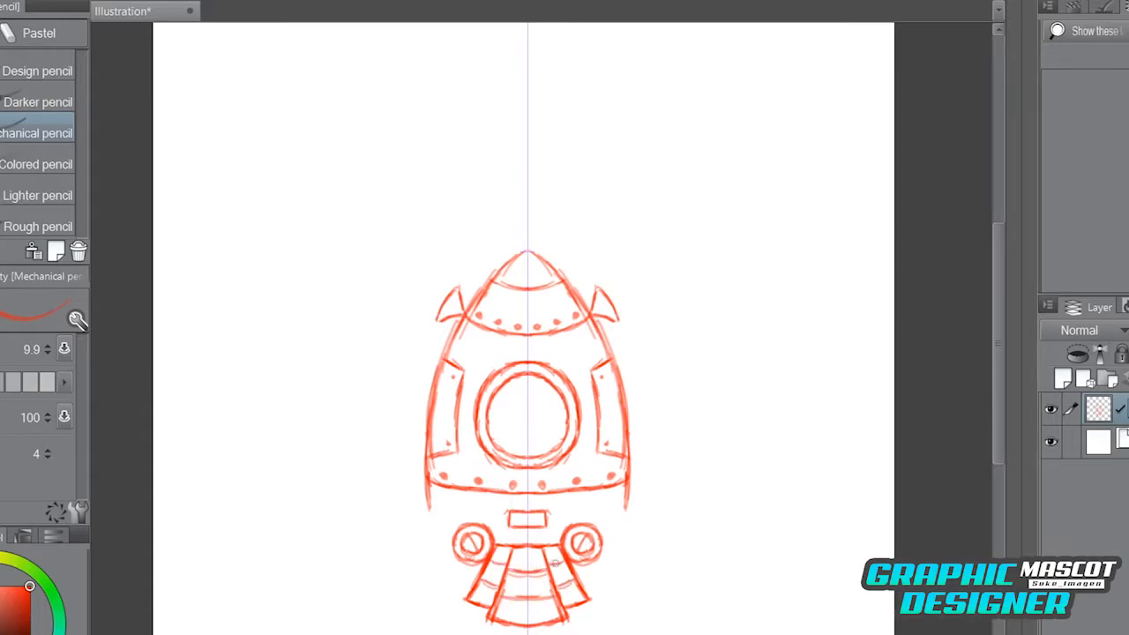
# Close the lower hull outline with small square details and sketch side fins ending in upright tanks.
pyautogui.moveTo(703, 404); pyautogui.dragTo(701, 390)
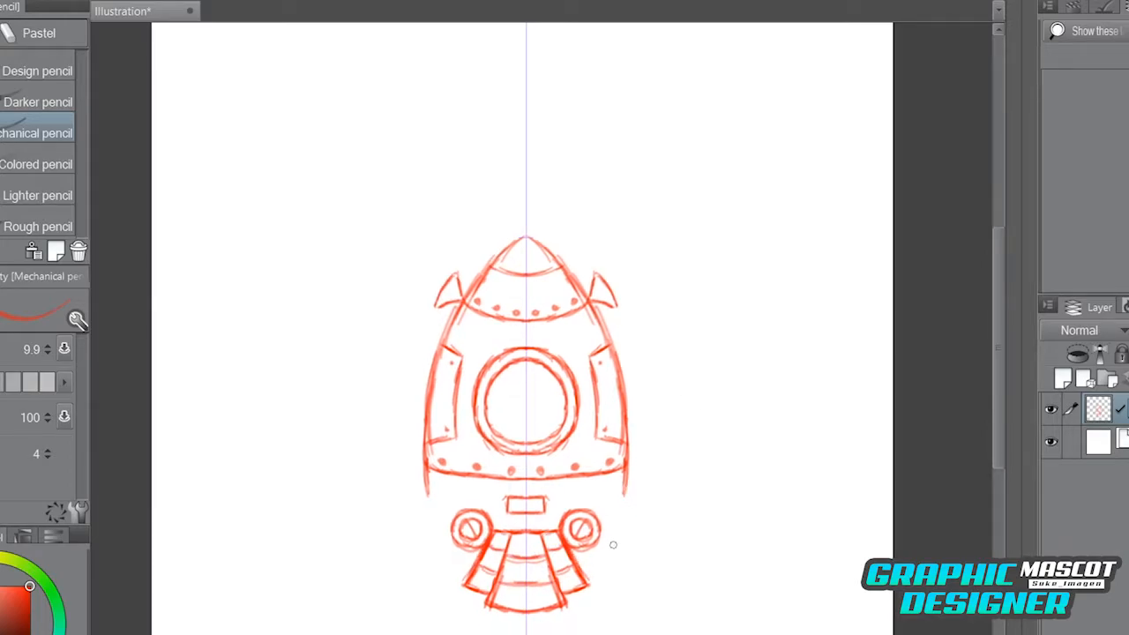
pyautogui.moveTo(615, 526)
pyautogui.mouseDown()
pyautogui.moveTo(628, 480)
pyautogui.moveTo(614, 520)
pyautogui.mouseUp()
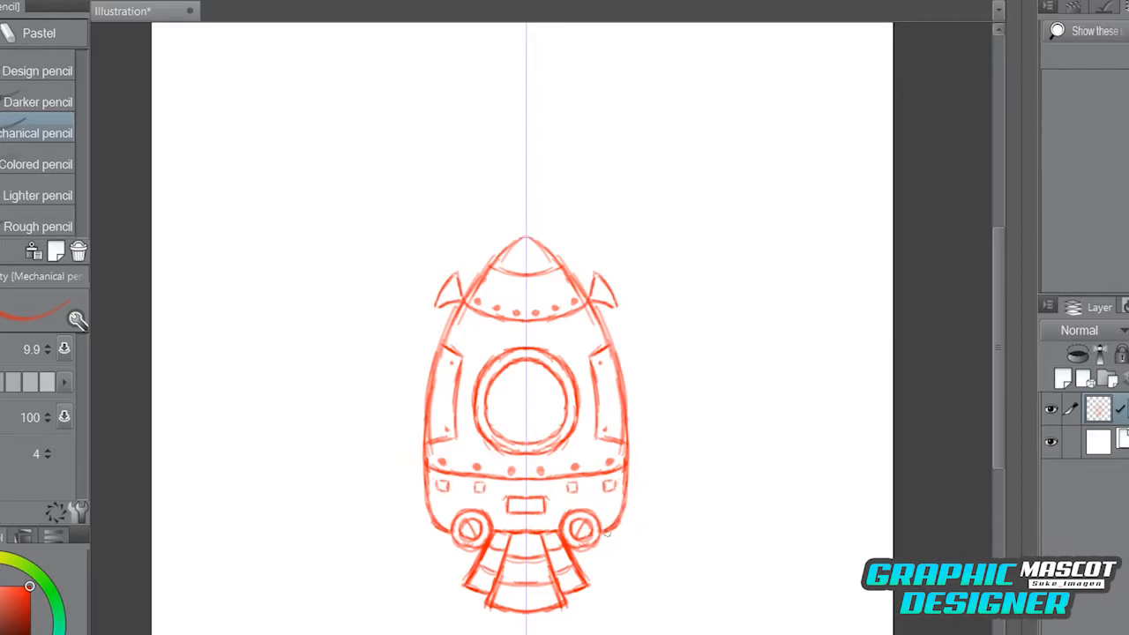
pyautogui.moveTo(631, 488); pyautogui.dragTo(657, 518)
pyautogui.moveTo(602, 541)
pyautogui.mouseDown()
pyautogui.moveTo(675, 545)
pyautogui.moveTo(647, 539)
pyautogui.moveTo(665, 514)
pyautogui.moveTo(651, 538)
pyautogui.moveTo(653, 503)
pyautogui.moveTo(643, 542)
pyautogui.mouseUp()
pyautogui.hotkey('ctrl', 'z')
pyautogui.press('e')
pyautogui.click(657, 537)
pyautogui.press('p')
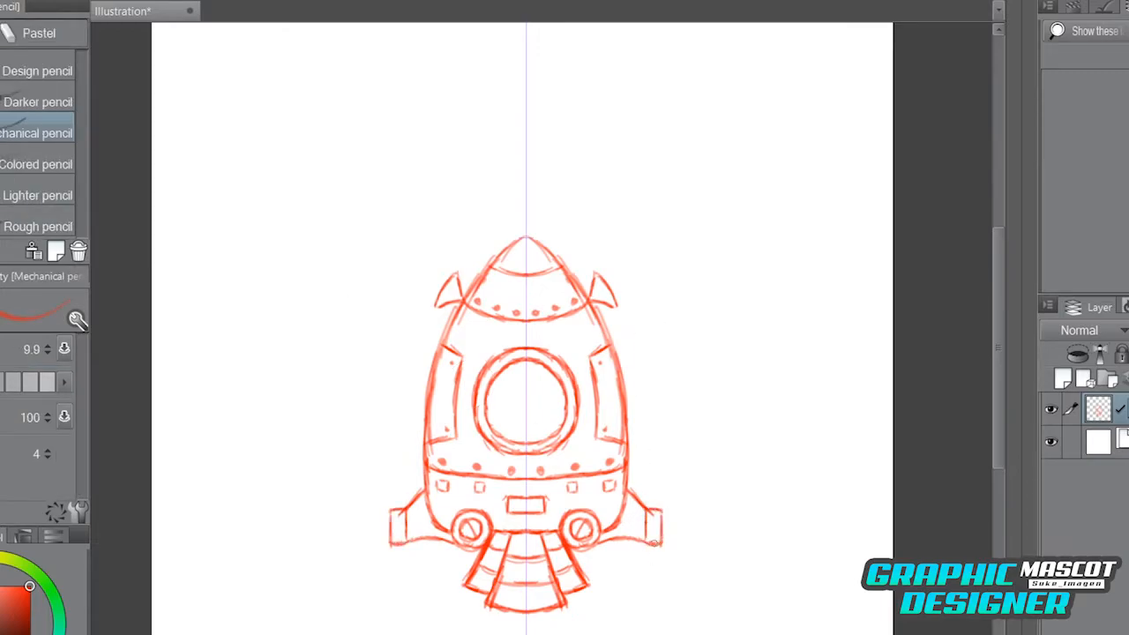
# Clean up the tops of the side tanks and give them pointed tips.
pyautogui.press('e')
pyautogui.click(653, 514)
pyautogui.press('p')
pyautogui.moveTo(648, 512); pyautogui.dragTo(662, 508)
# Sketch jagged flames below the central nozzle and smaller flames below the two side nozzles.
pyautogui.scroll(-3, 609, 508)
pyautogui.moveTo(573, 474); pyautogui.dragTo(573, 515)
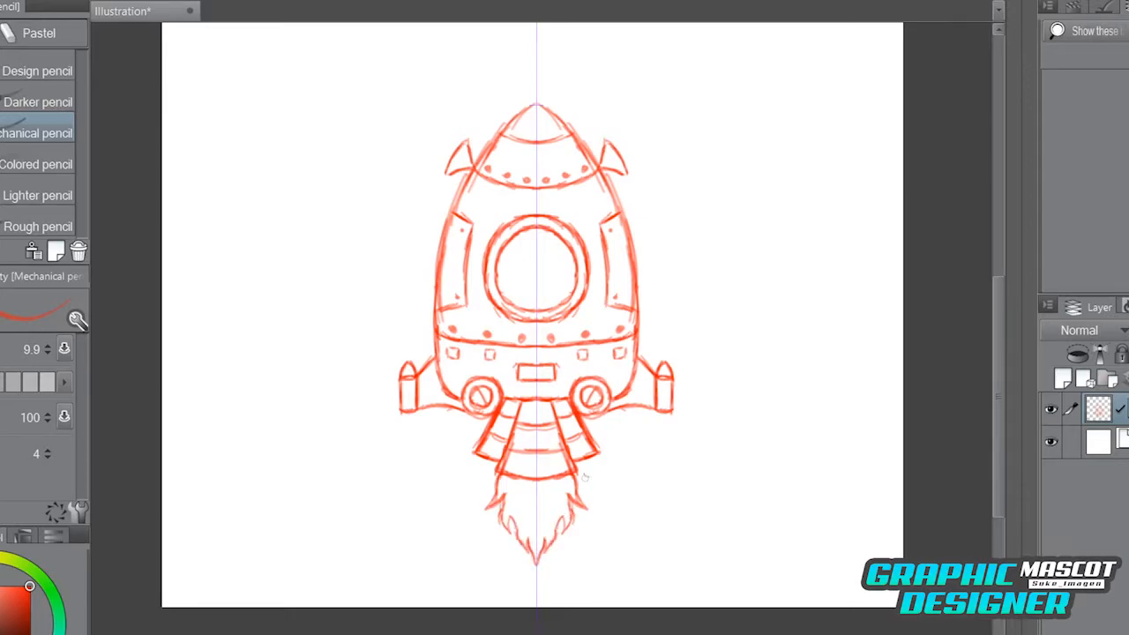
pyautogui.moveTo(606, 487)
pyautogui.mouseDown()
pyautogui.moveTo(591, 501)
pyautogui.moveTo(586, 481)
pyautogui.moveTo(580, 498)
pyautogui.mouseUp()
pyautogui.scroll(1, 657, 440)
pyautogui.press('e')
pyautogui.press('p')
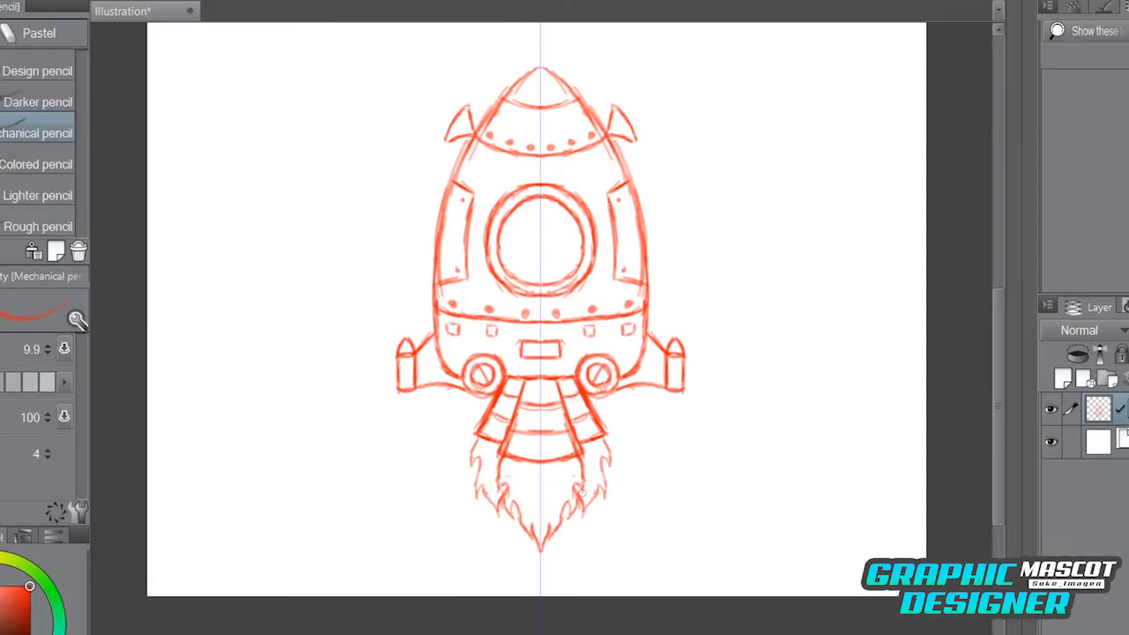
pyautogui.moveTo(684, 332)
pyautogui.mouseDown()
pyautogui.moveTo(646, 438)
pyautogui.moveTo(650, 458)
pyautogui.moveTo(665, 448)
pyautogui.mouseUp()
pyautogui.moveTo(523, 315); pyautogui.dragTo(542, 398)
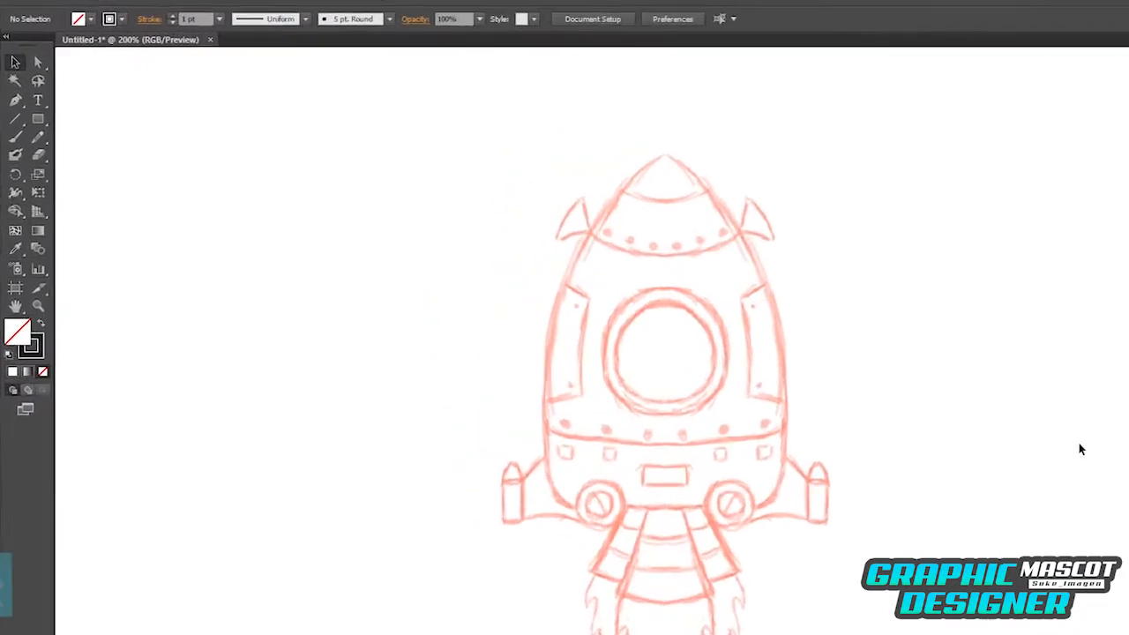
# In Illustrator, ready the Pen tool with no fill and a 7 pt black stroke with round caps.
pyautogui.click(41, 170)
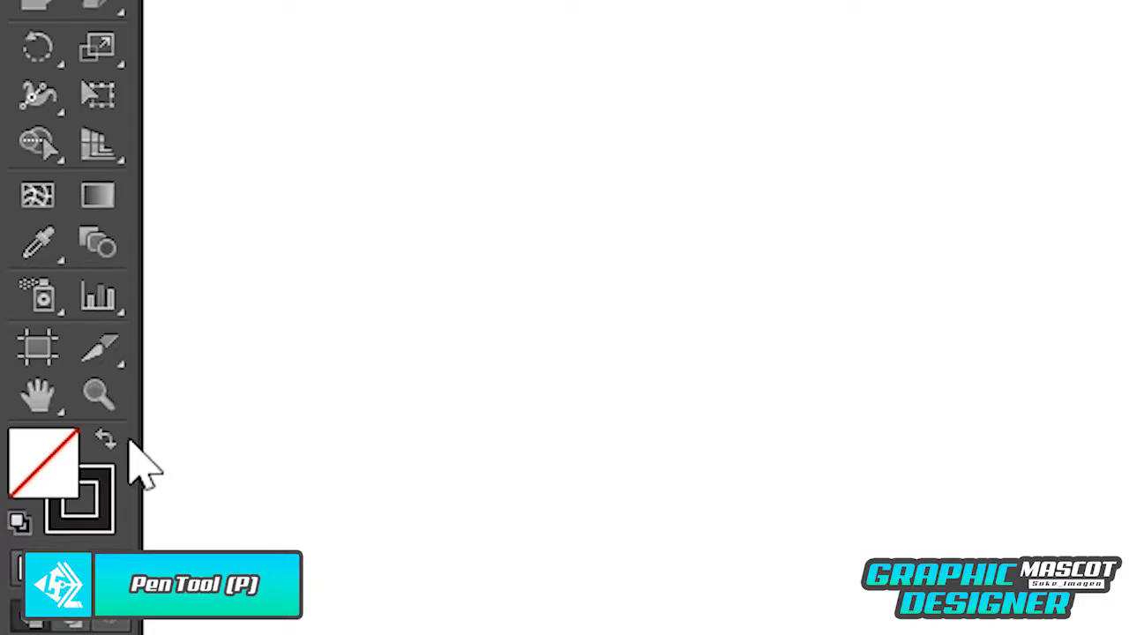
pyautogui.click(111, 501)
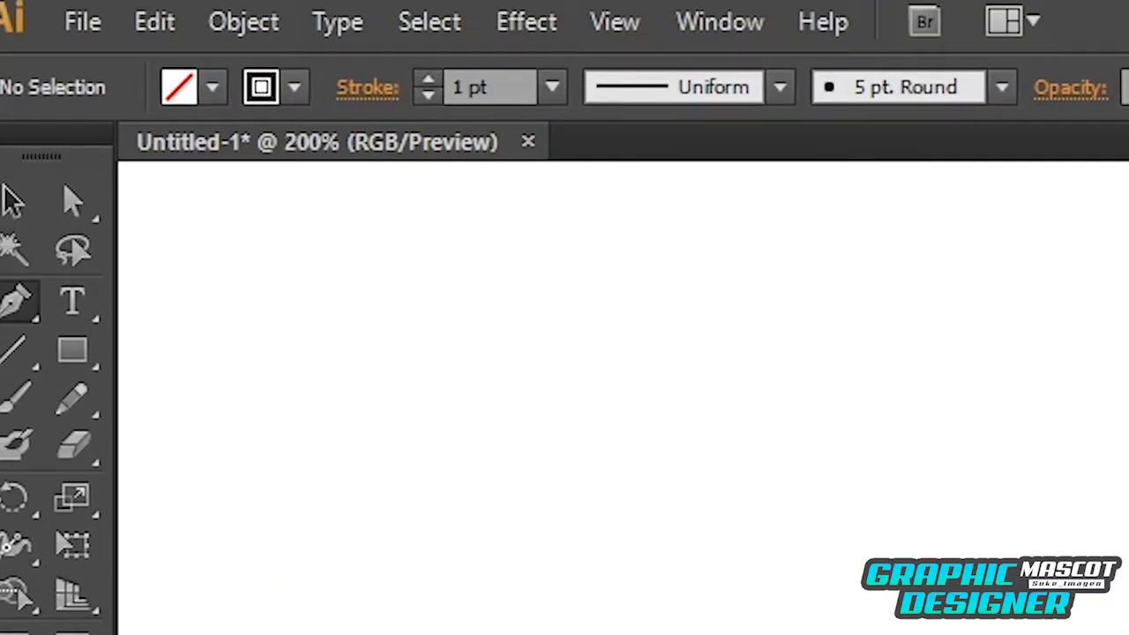
pyautogui.click(551, 87)
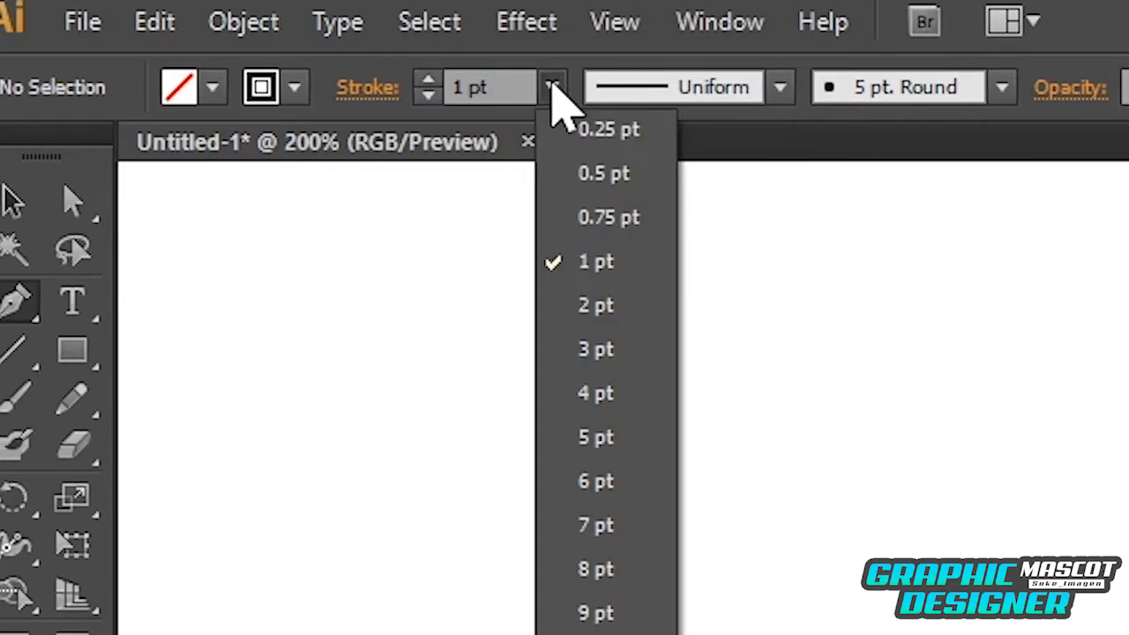
pyautogui.click(643, 534)
pyautogui.click(366, 87)
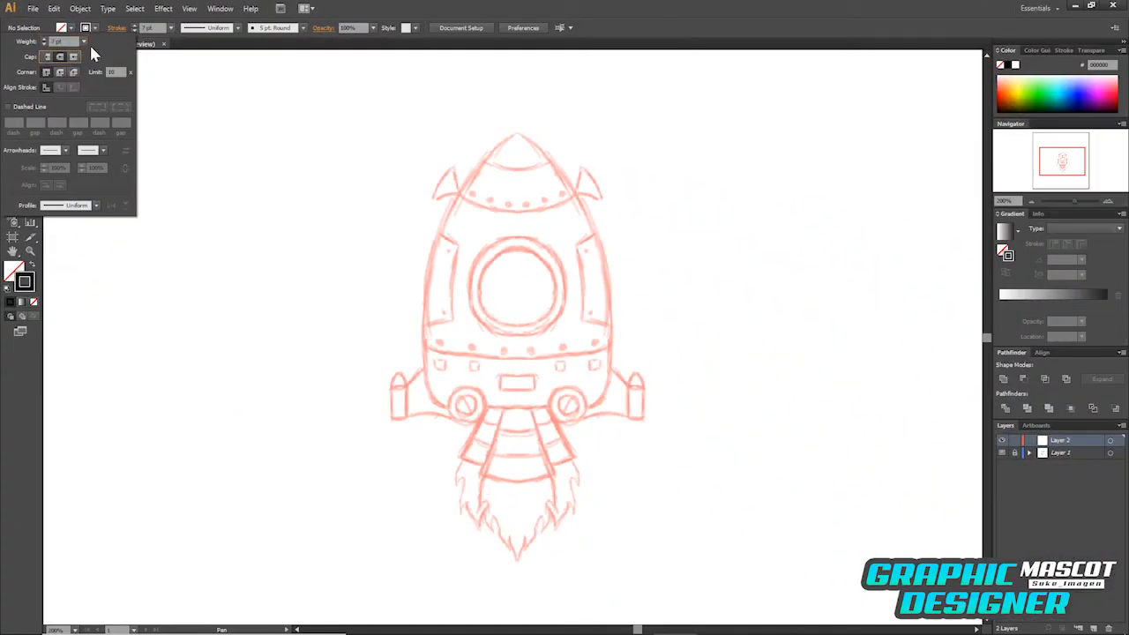
pyautogui.click(578, 224)
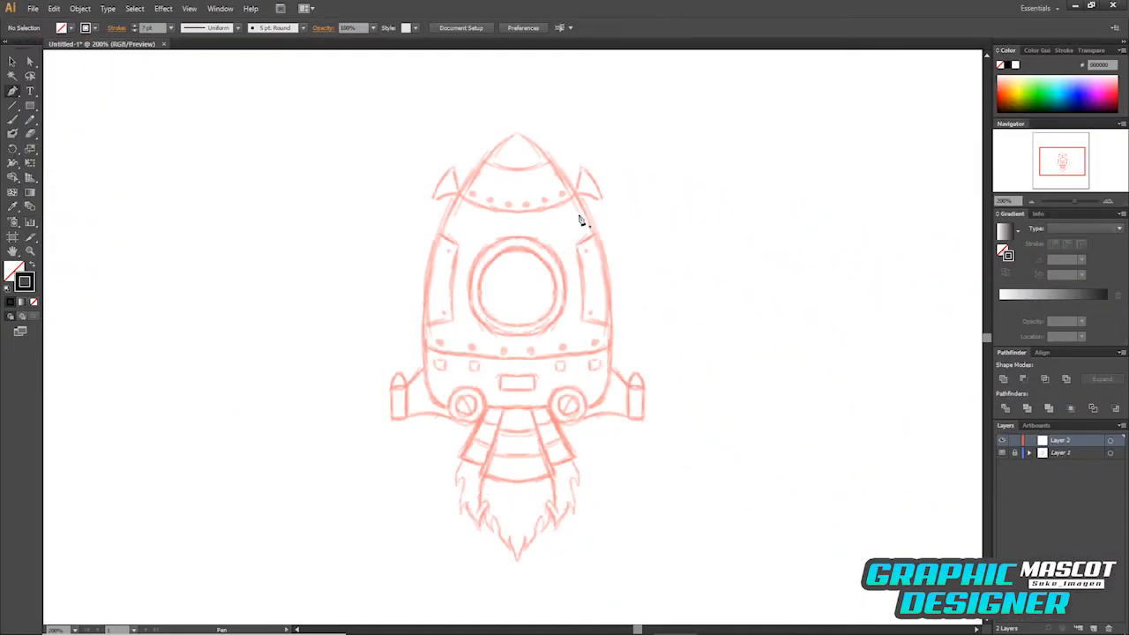
# Draw a vertical centre line from nose tip to flame tip and trace the lowest tongues of the flame's right half.
pyautogui.click(518, 134)
pyautogui.click(518, 561)
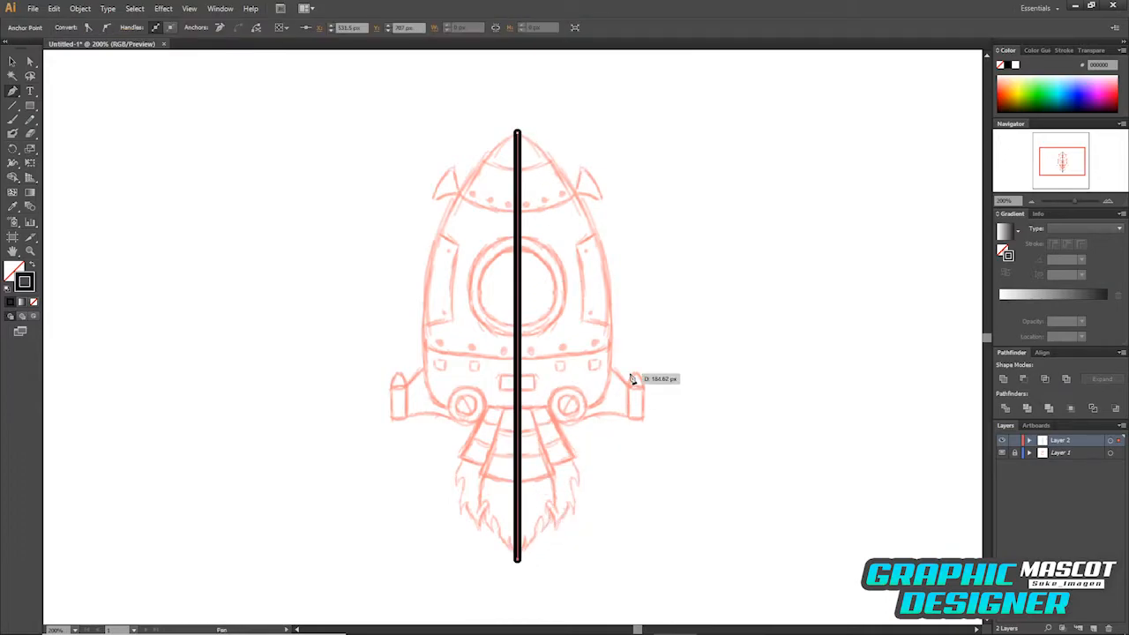
pyautogui.moveTo(528, 539); pyautogui.dragTo(529, 522)
pyautogui.click(528, 539)
pyautogui.click(535, 553)
pyautogui.click(541, 521)
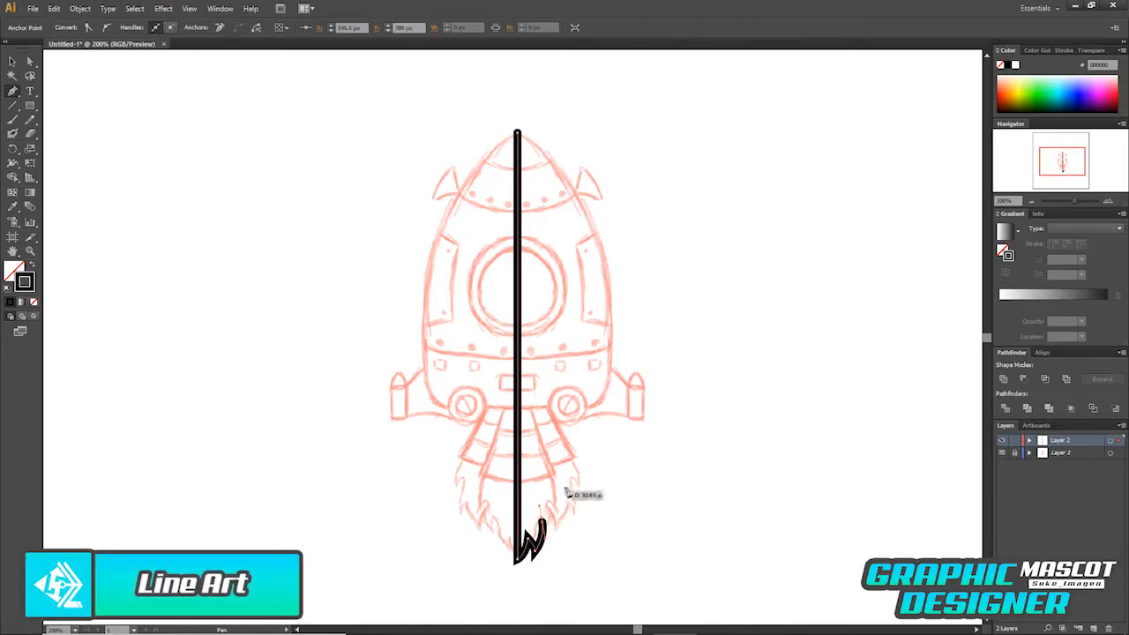
# Trace the remaining right-hand tongues of the central flame up to the nozzle's lower corner.
pyautogui.moveTo(553, 529); pyautogui.dragTo(557, 539)
pyautogui.click(553, 529)
pyautogui.moveTo(550, 499); pyautogui.dragTo(544, 470)
pyautogui.click(550, 500)
pyautogui.click(564, 504)
pyautogui.hotkey('ctrl', 'z')
pyautogui.click(564, 505)
pyautogui.press('a')
pyautogui.click(603, 444)
pyautogui.click(564, 505)
pyautogui.click(715, 434)
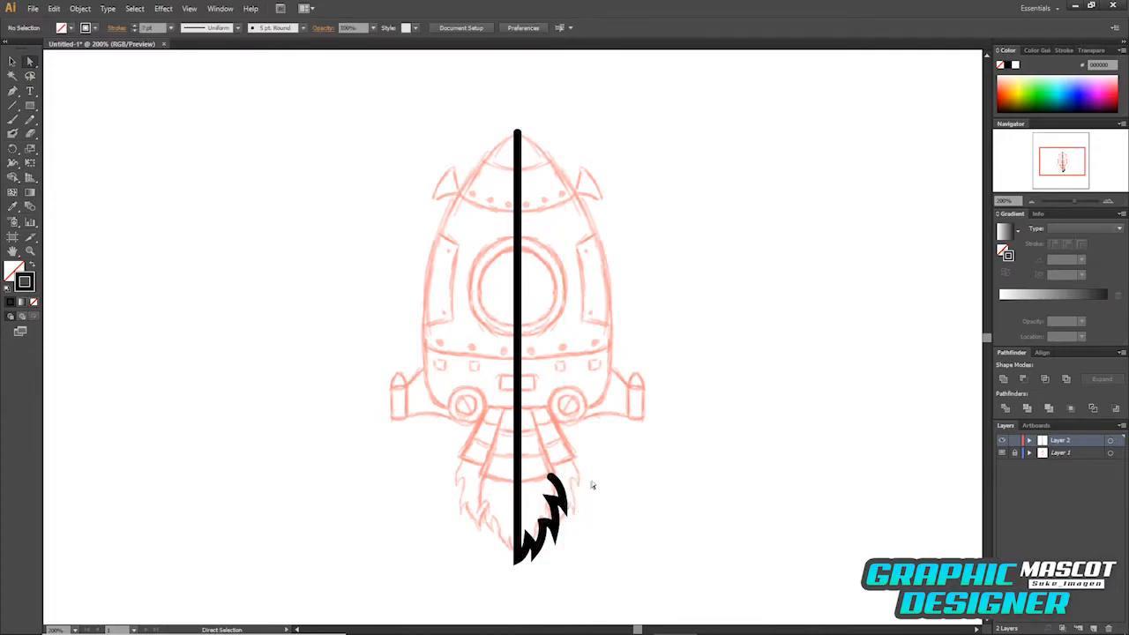
# Trace the curved bottom edge and slanted right side of the central nozzle.
pyautogui.moveTo(677, 451); pyautogui.dragTo(673, 458)
pyautogui.press('p')
pyautogui.keyDown('ctrl'); pyautogui.click(554, 480); pyautogui.keyUp('ctrl')
pyautogui.moveTo(569, 474); pyautogui.dragTo(569, 474)
pyautogui.click(548, 481)
pyautogui.moveTo(531, 416); pyautogui.dragTo(526, 390)
pyautogui.press('v')
pyautogui.click(630, 412)
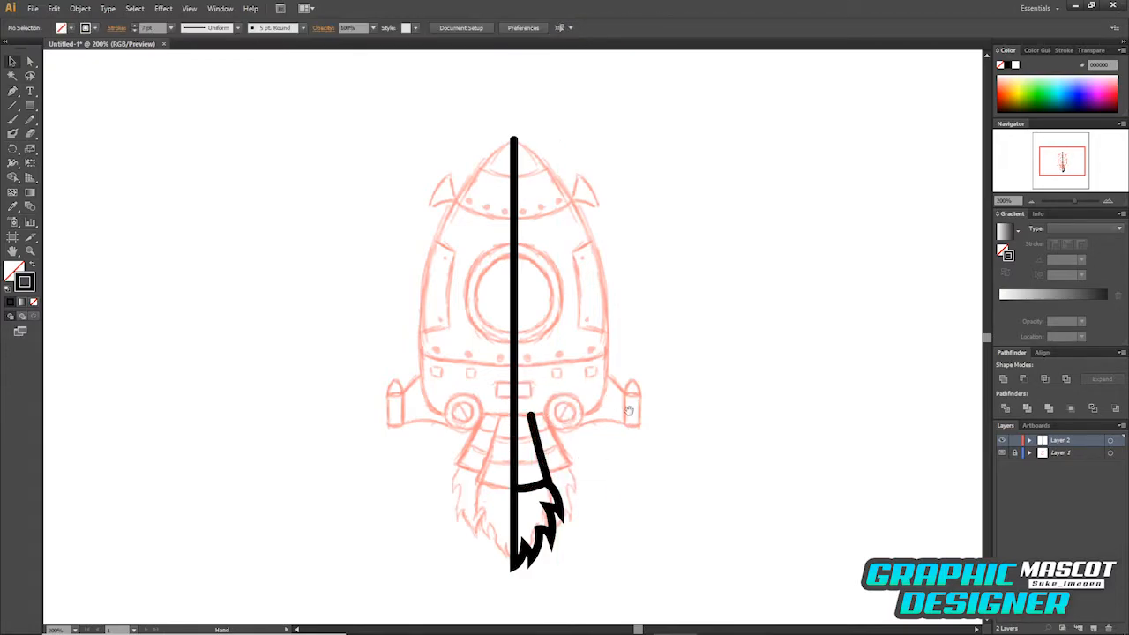
# Draw a straight horizontal line along the top of the nozzle from the centre line to the right bolt.
pyautogui.press('p')
pyautogui.click(514, 416)
pyautogui.click(545, 414)
pyautogui.hotkey('ctrl', 'z')
pyautogui.hotkey('ctrl', 'z')
pyautogui.click(514, 415)
pyautogui.click(545, 416)
pyautogui.hotkey('ctrl', 'z')
pyautogui.hotkey('ctrl', 'z')
pyautogui.click(515, 415)
pyautogui.click(546, 416)
pyautogui.press('v')
pyautogui.click(632, 337)
# Trace the two curved bands across the right half of the central nozzle.
pyautogui.press('p')
pyautogui.click(515, 438)
pyautogui.hotkey('ctrl', 'z')
pyautogui.click(514, 438)
pyautogui.moveTo(535, 436)
pyautogui.mouseDown()
pyautogui.moveTo(548, 434)
pyautogui.moveTo(552, 455)
pyautogui.mouseUp()
pyautogui.press('v')
pyautogui.click(592, 443)
pyautogui.press('p')
pyautogui.click(514, 464)
pyautogui.press('v')
pyautogui.click(628, 441)
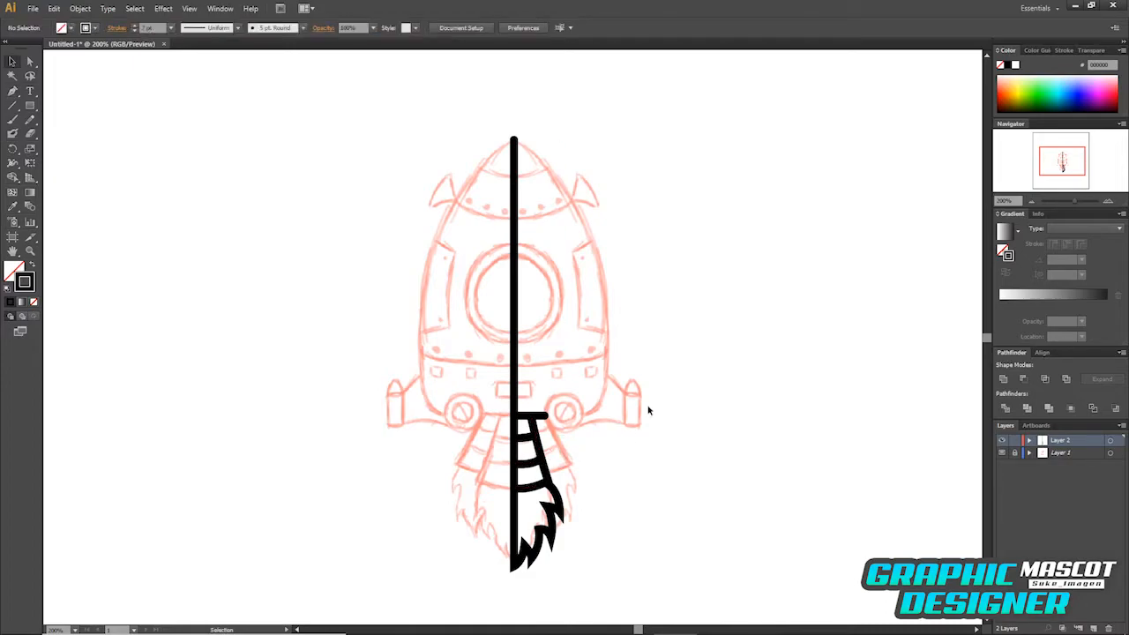
# Draw a circle about 30 px wide over the right bolt with the Ellipse tool and nudge it into place.
pyautogui.press('p')
pyautogui.moveTo(30, 105); pyautogui.dragTo(99, 134)
pyautogui.moveTo(564, 412); pyautogui.dragTo(584, 429)
pyautogui.press('v')
pyautogui.click(582, 405)
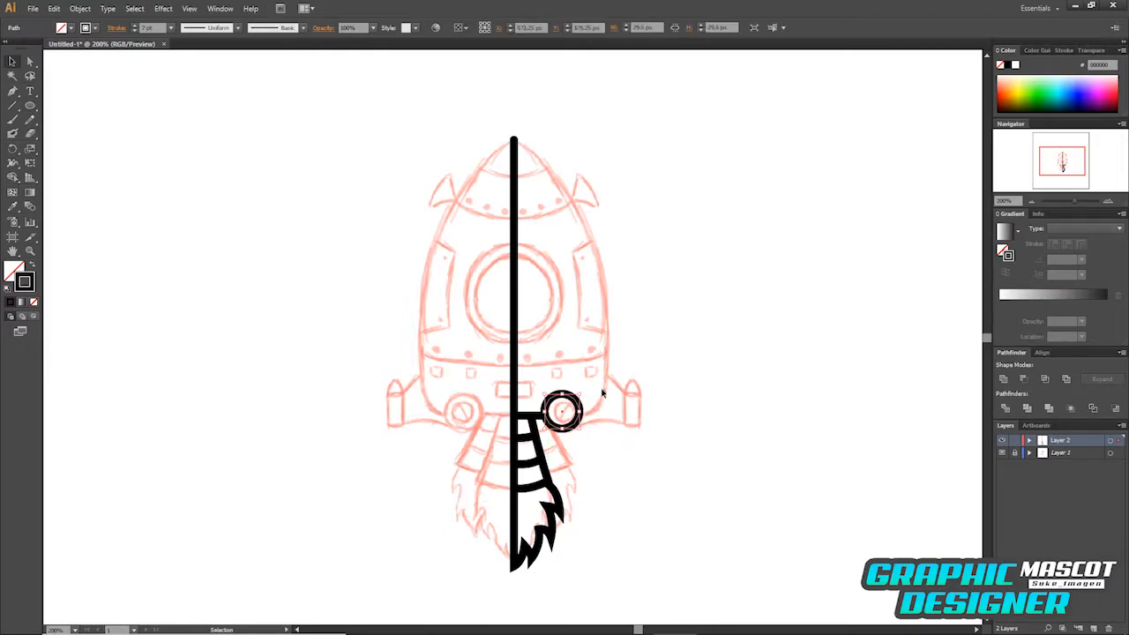
pyautogui.press('Left')
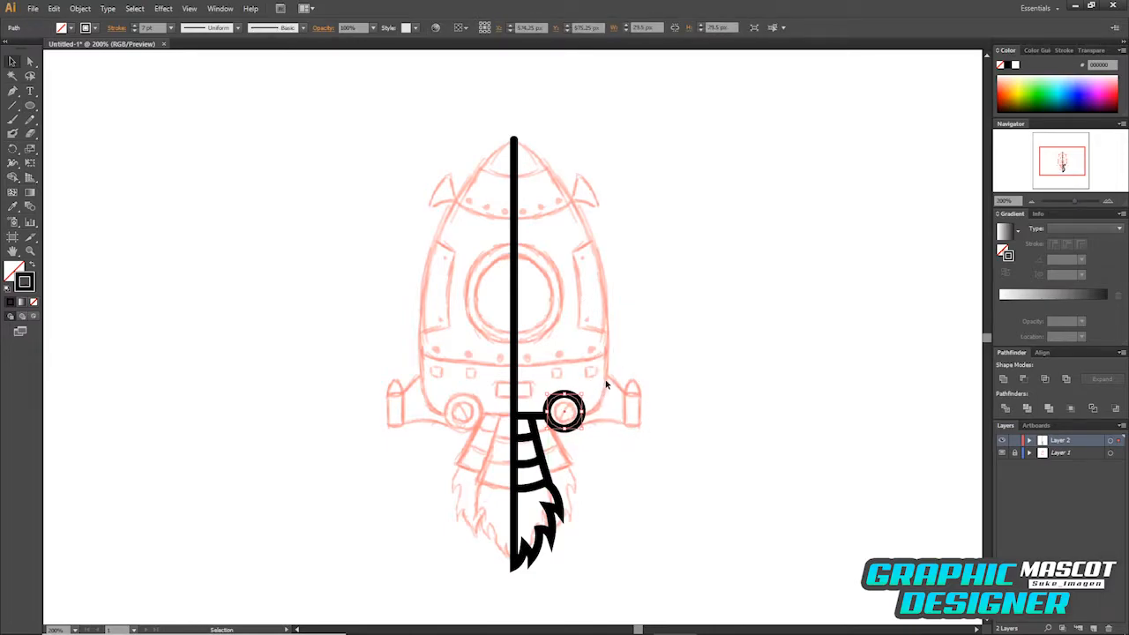
# Set the stroke weight of all traced paths to 5 pt.
pyautogui.moveTo(448, 118); pyautogui.dragTo(613, 582)
pyautogui.click(171, 27)
pyautogui.click(189, 139)
pyautogui.click(171, 27)
pyautogui.click(190, 130)
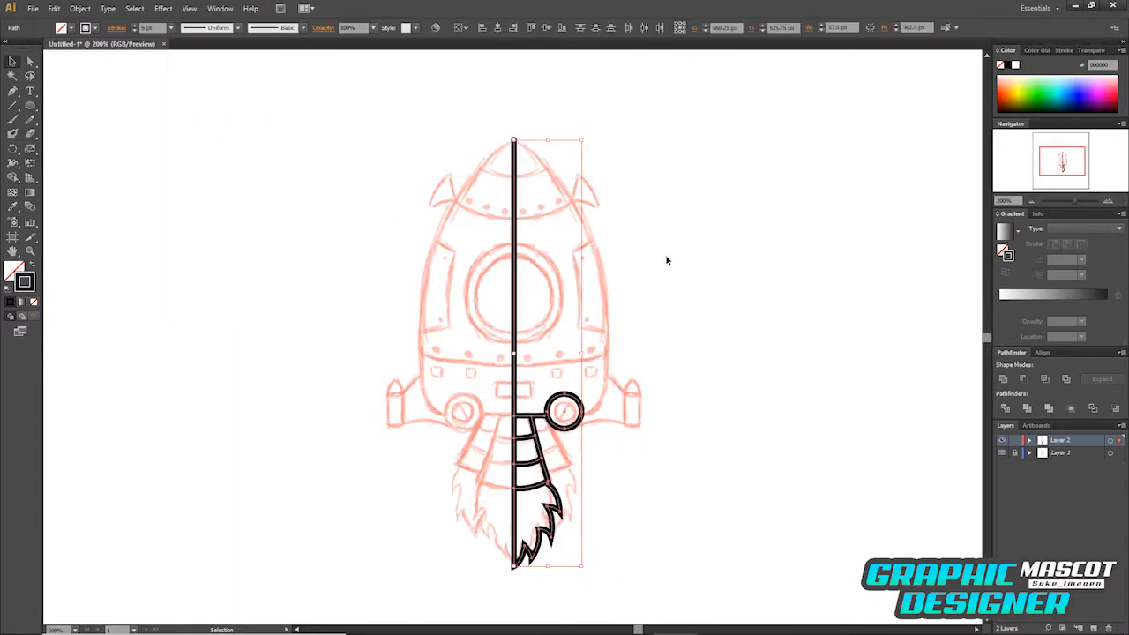
pyautogui.click(667, 256)
# Duplicate the bolt circle in place and shrink the copy to form the inner ring.
pyautogui.click(576, 422)
pyautogui.hotkey('ctrl', 'c')
pyautogui.hotkey('ctrl', 'f')
pyautogui.moveTo(583, 393); pyautogui.dragTo(574, 402)
pyautogui.click(617, 372)
# Draw a diagonal slot line inside the bolt's inner ring.
pyautogui.press('p')
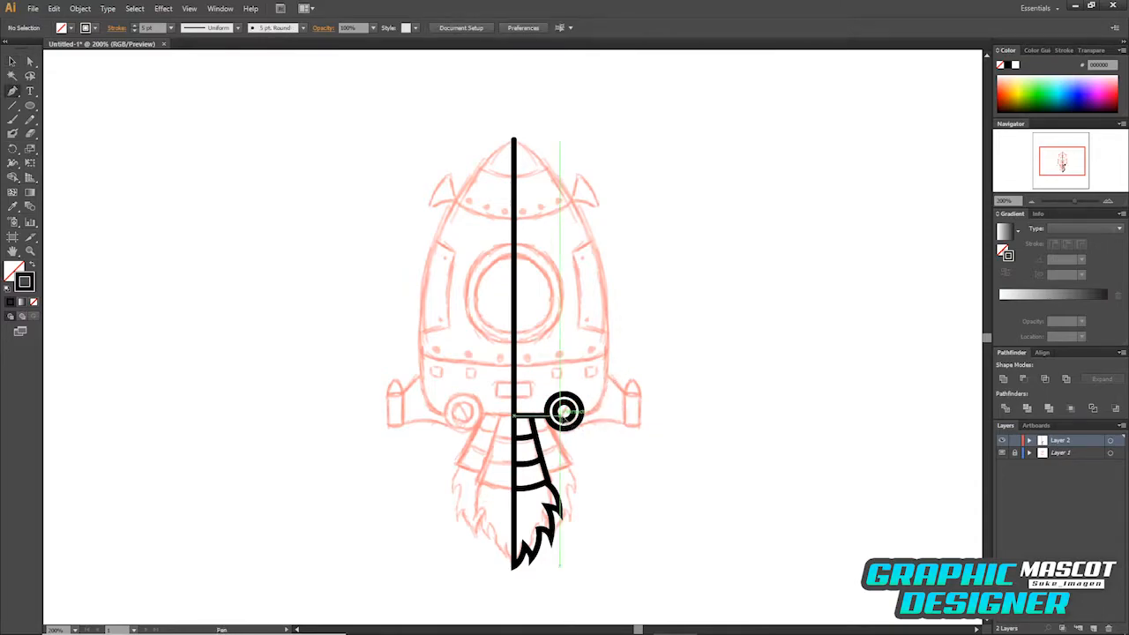
pyautogui.click(559, 419)
pyautogui.hotkey('ctrl', 'z')
pyautogui.click(560, 419)
pyautogui.click(569, 404)
pyautogui.press('v')
pyautogui.click(642, 399)
# Trace the right hull outline as a smooth curve from the bolt up to the nose tip.
pyautogui.press('space')
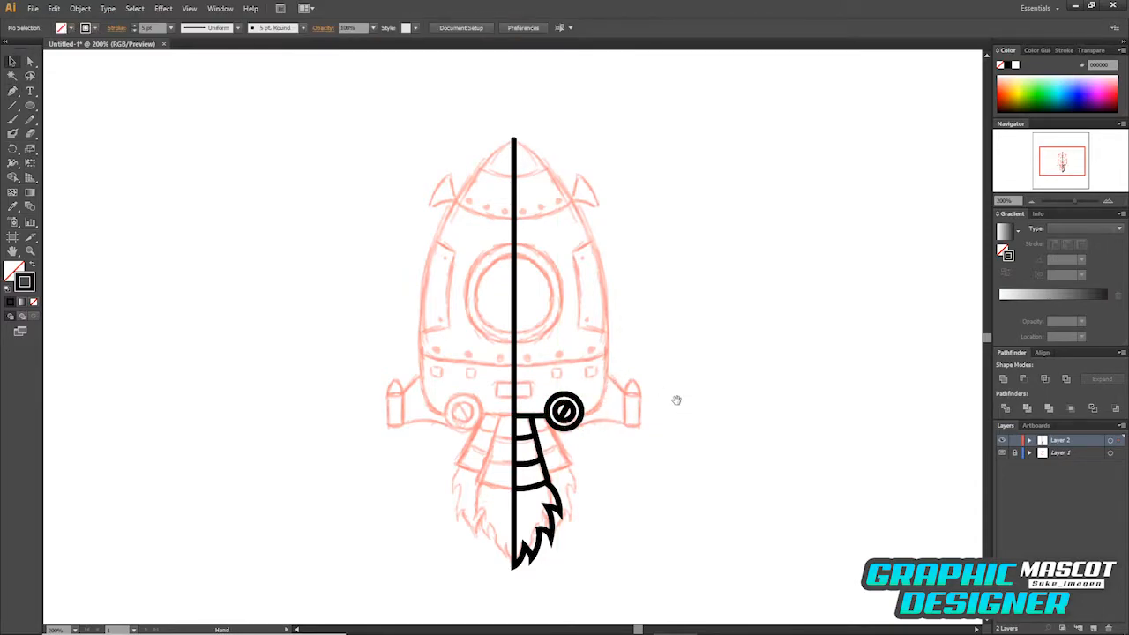
pyautogui.moveTo(700, 365); pyautogui.dragTo(700, 415)
pyautogui.press('p')
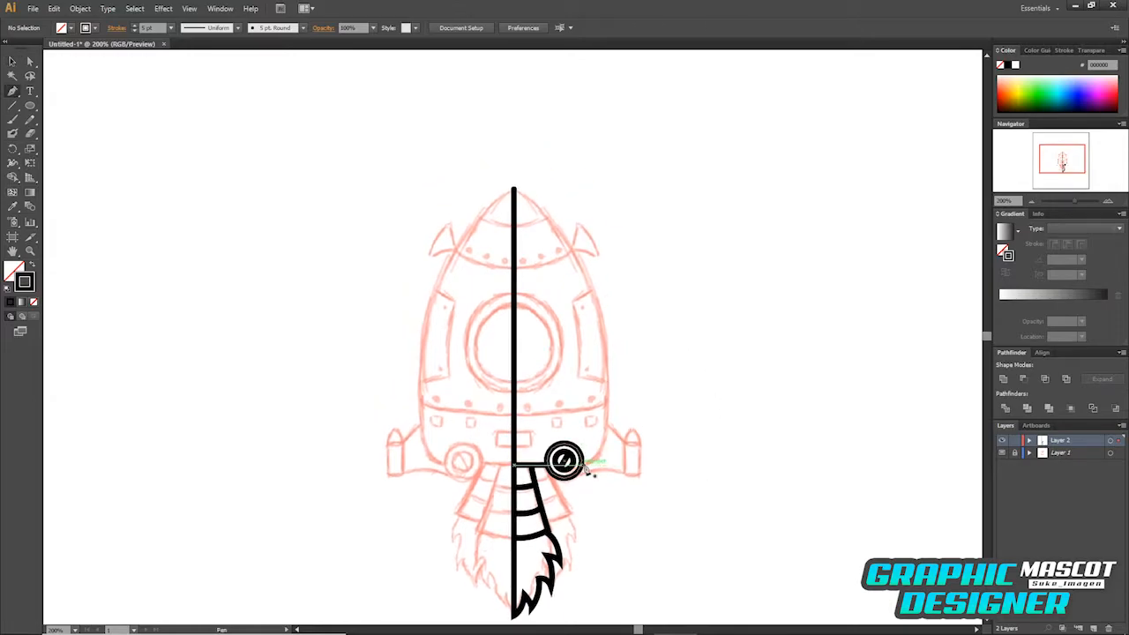
pyautogui.click(572, 460)
pyautogui.moveTo(607, 430); pyautogui.dragTo(607, 386)
pyautogui.moveTo(514, 189); pyautogui.dragTo(425, 135)
pyautogui.keyDown('ctrl'); pyautogui.click(692, 223); pyautogui.keyUp('ctrl')
# Trace the curved seam across the right half of the lower hull and refine its curvature.
pyautogui.press('p')
pyautogui.click(515, 413)
pyautogui.moveTo(609, 402); pyautogui.dragTo(631, 385)
pyautogui.press('v')
pyautogui.click(705, 374)
pyautogui.moveTo(707, 371); pyautogui.dragTo(713, 388)
pyautogui.press('a')
pyautogui.moveTo(614, 421); pyautogui.dragTo(595, 433)
pyautogui.click(672, 377)
# Trace the two curved nose bands from the centre line to the right hull outline.
pyautogui.moveTo(678, 370); pyautogui.dragTo(684, 395)
pyautogui.press('p')
pyautogui.click(527, 309)
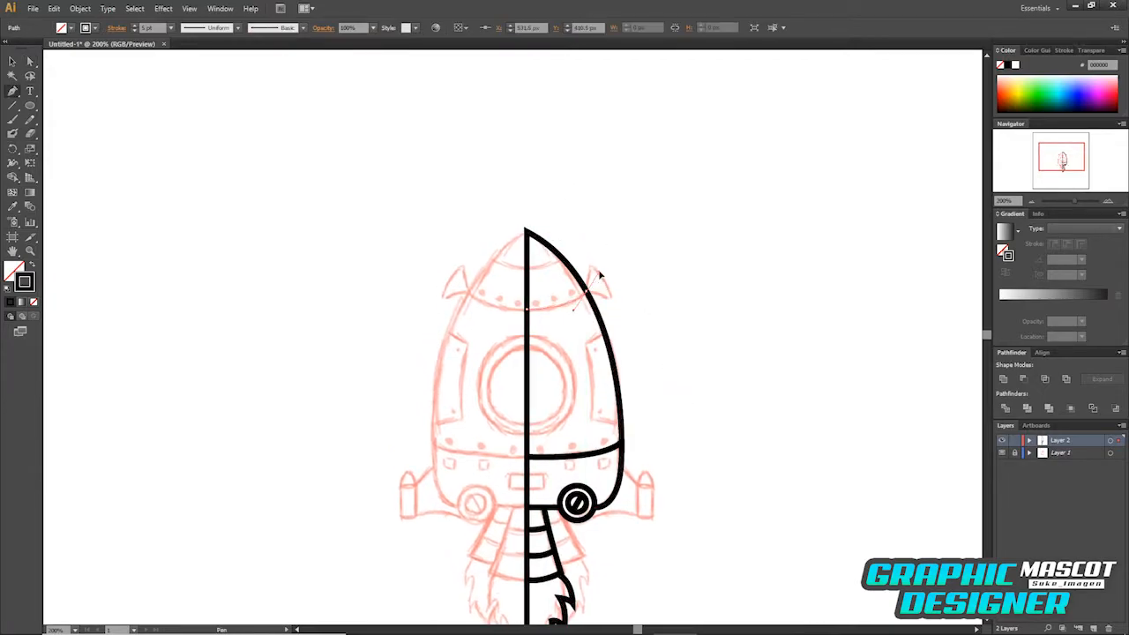
pyautogui.press('v')
pyautogui.click(617, 227)
pyautogui.moveTo(600, 270); pyautogui.dragTo(577, 250)
pyautogui.press('p')
pyautogui.click(527, 267)
pyautogui.press('v')
pyautogui.click(596, 243)
# Refine the curvature of the lower nose band by adjusting the handle at its hull end.
pyautogui.press('a')
pyautogui.click(586, 291)
pyautogui.moveTo(574, 315); pyautogui.dragTo(576, 306)
pyautogui.click(686, 219)
# Trace the right side panel with its upper edge, curved inner side and lower edge meeting the hull outline.
pyautogui.moveTo(688, 220); pyautogui.dragTo(688, 214)
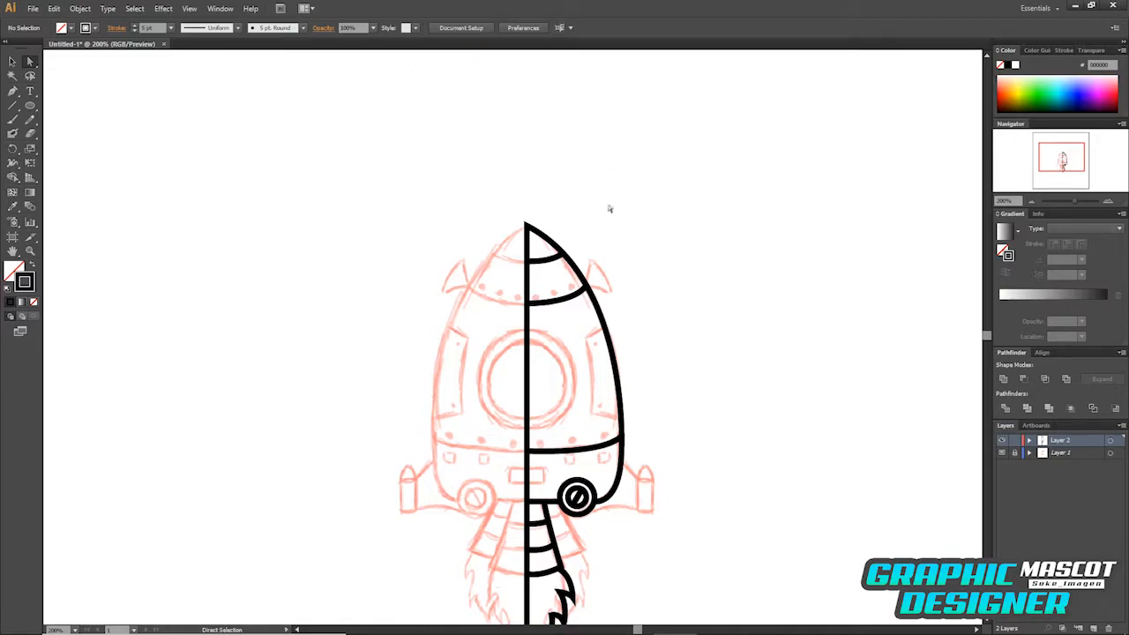
pyautogui.press('p')
pyautogui.click(605, 328)
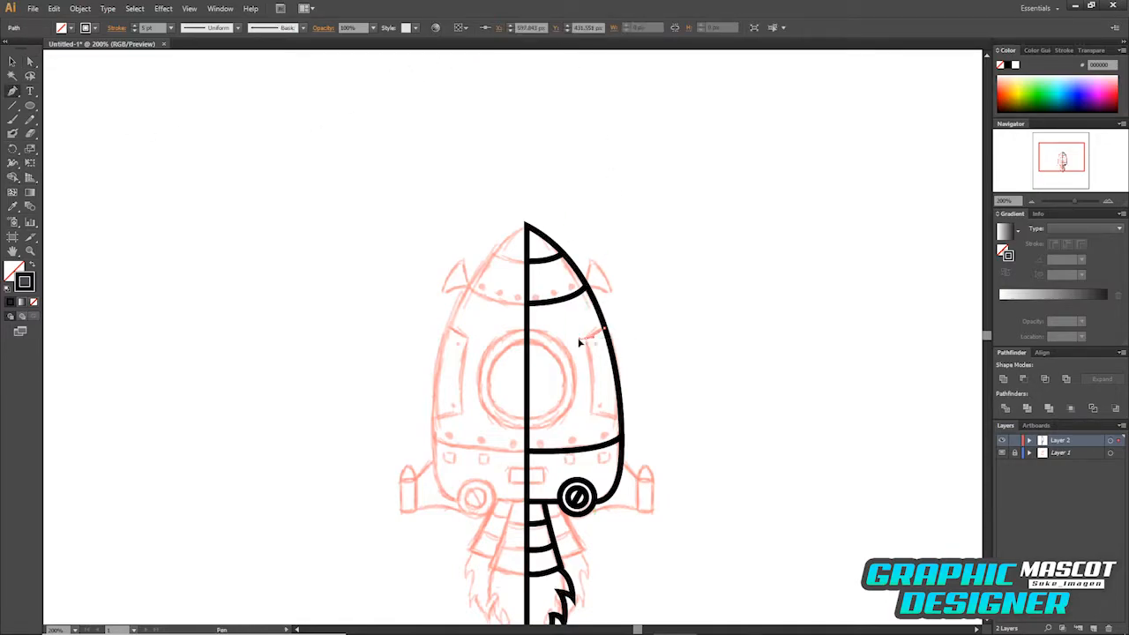
pyautogui.moveTo(586, 337); pyautogui.dragTo(593, 344)
pyautogui.click(585, 338)
pyautogui.moveTo(591, 414); pyautogui.dragTo(629, 427)
pyautogui.click(591, 414)
pyautogui.press('v')
pyautogui.click(750, 354)
pyautogui.press('space')
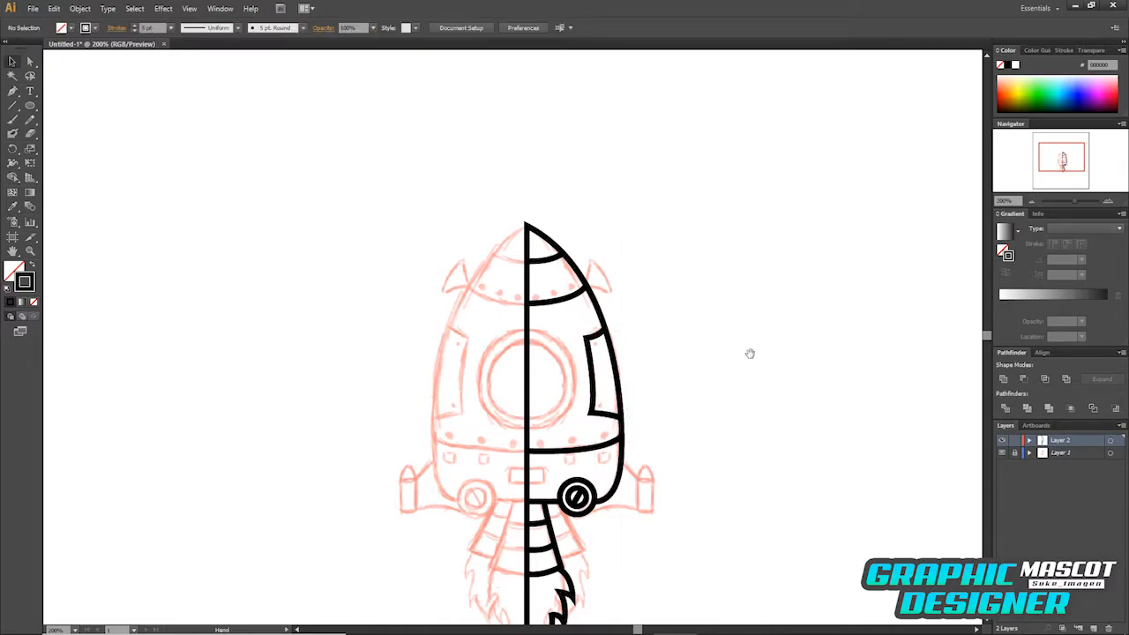
pyautogui.press('a')
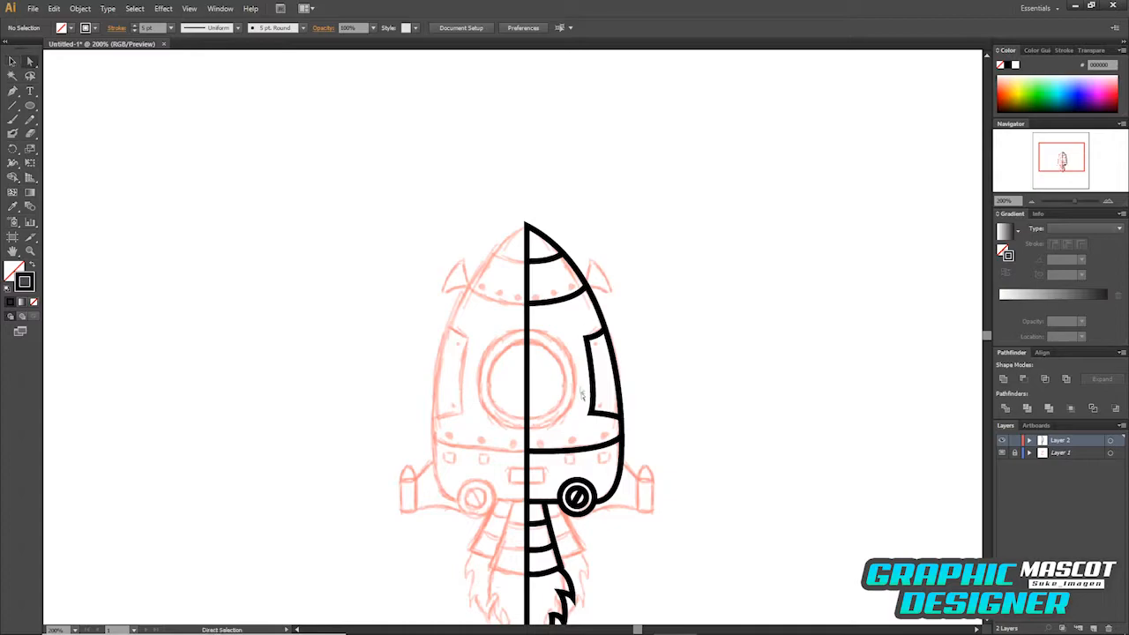
# Refine the curve of the right side panel's inner side by adjusting the handle at its lower corner.
pyautogui.click(592, 413)
pyautogui.moveTo(597, 392); pyautogui.dragTo(594, 393)
pyautogui.click(664, 338)
# Trace the small pointed fin on the right hull outline beside the nose as a closed curved shape.
pyautogui.scroll(1, 665, 339)
pyautogui.press('p')
pyautogui.click(529, 276)
pyautogui.click(590, 274)
pyautogui.moveTo(609, 305); pyautogui.dragTo(585, 318)
pyautogui.click(610, 305)
pyautogui.press('v')
pyautogui.click(698, 194)
# Trace the right half of the small rectangular plate on the lower hull, starting and ending at the centre line.
pyautogui.moveTo(679, 243); pyautogui.dragTo(681, 181)
pyautogui.press('p')
pyautogui.click(528, 423)
pyautogui.click(546, 423)
pyautogui.click(546, 436)
pyautogui.press('v')
pyautogui.click(689, 407)
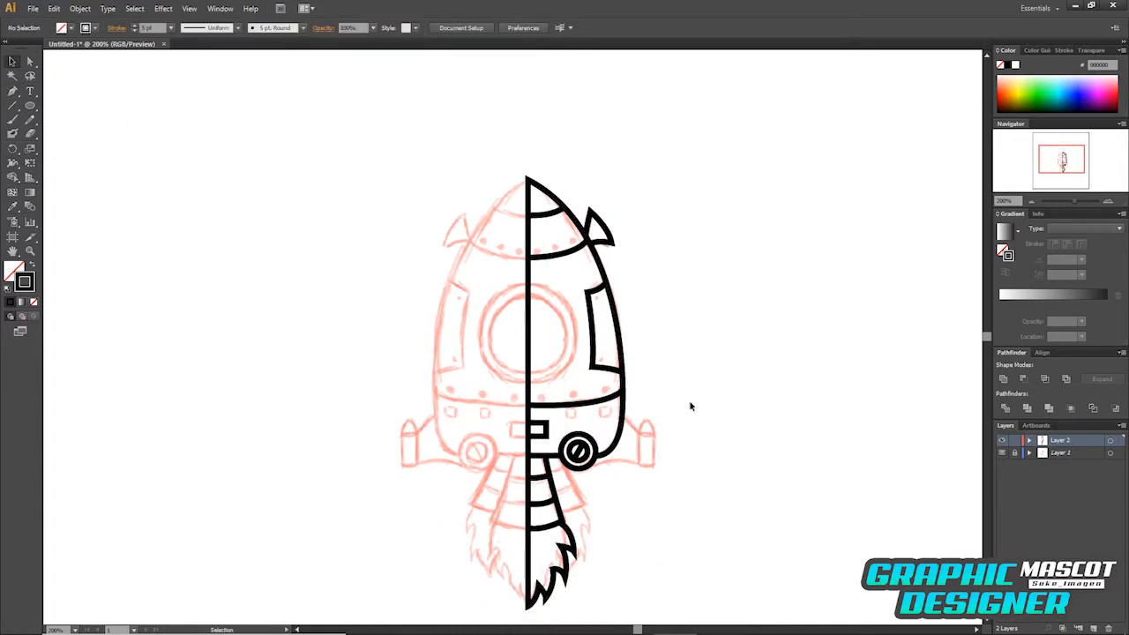
pyautogui.hotkey('ctrl', '+')
pyautogui.moveTo(672, 320); pyautogui.dragTo(582, 240)
pyautogui.press('p')
pyautogui.click(533, 449)
pyautogui.moveTo(589, 441); pyautogui.dragTo(615, 447)
pyautogui.click(612, 448)
pyautogui.hotkey('ctrl', 'z')
pyautogui.hotkey('ctrl', 'z')
pyautogui.keyDown('ctrl'); pyautogui.click(641, 432); pyautogui.keyUp('ctrl')
# Draw a tall rounded rectangle over the sketched body of the right side booster.
pyautogui.moveTo(30, 105); pyautogui.dragTo(98, 119)
pyautogui.moveTo(615, 402); pyautogui.dragTo(632, 446)
pyautogui.moveTo(634, 451); pyautogui.dragTo(635, 450)
pyautogui.press('v')
pyautogui.click(682, 410)
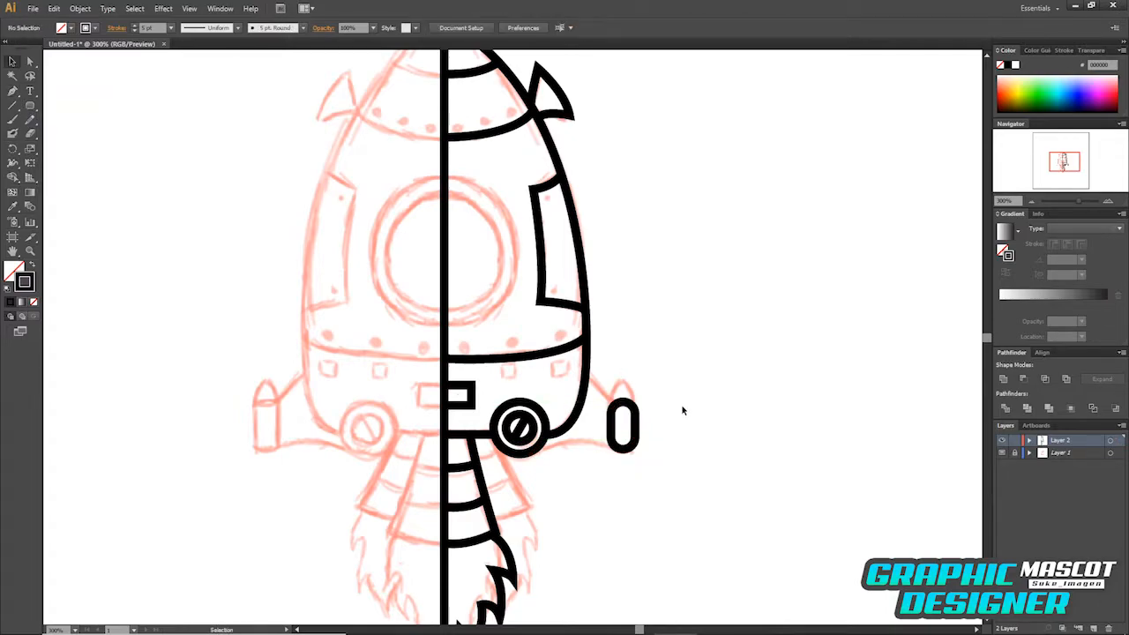
pyautogui.click(613, 407)
pyautogui.moveTo(623, 381); pyautogui.dragTo(636, 380)
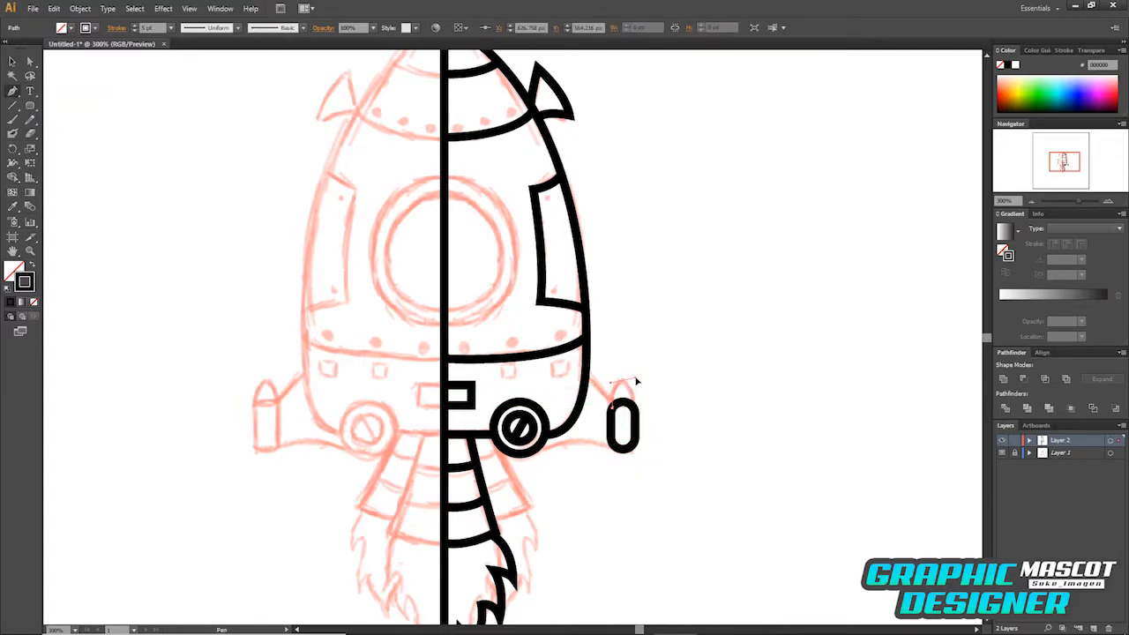
pyautogui.hotkey('ctrl', 'z')
pyautogui.hotkey('ctrl', 'z')
pyautogui.click(612, 411)
pyautogui.click(624, 381)
pyautogui.click(635, 411)
pyautogui.press('v')
pyautogui.press('Delete')
# Trace the rounded cap on top of the right side booster with a curved peak.
pyautogui.press('p')
pyautogui.keyDown('ctrl'); pyautogui.click(656, 375); pyautogui.keyUp('ctrl')
pyautogui.moveTo(624, 376); pyautogui.dragTo(632, 378)
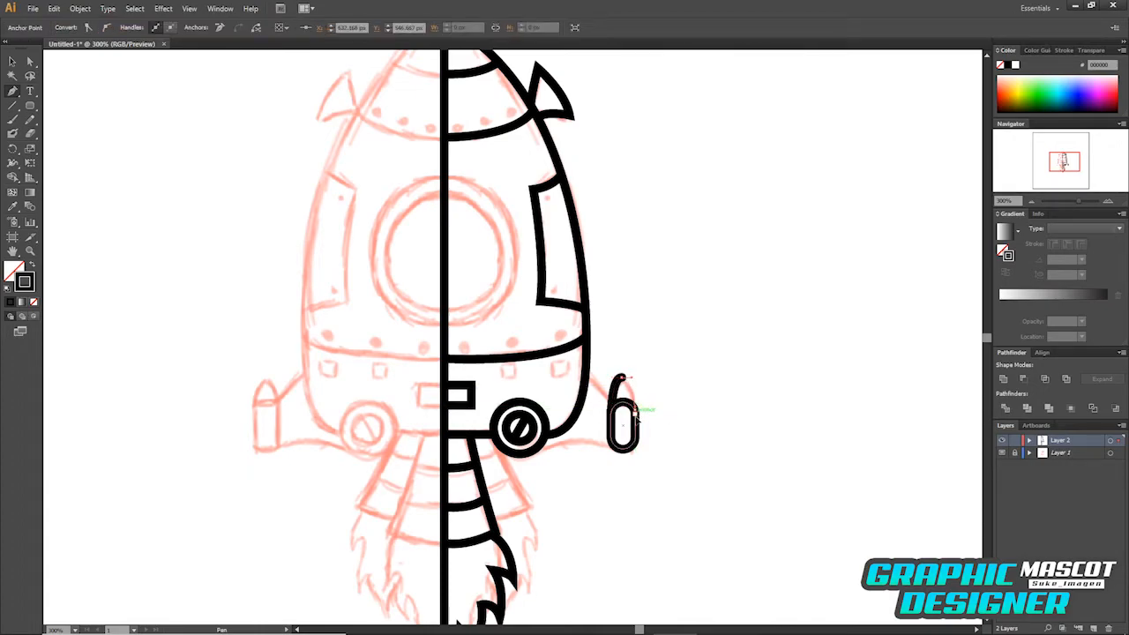
pyautogui.keyDown('ctrl'); pyautogui.click(689, 351); pyautogui.keyUp('ctrl')
# Trace the upper strut and the curved lower edge that connect the right booster to the hull.
pyautogui.moveTo(602, 384)
pyautogui.mouseDown()
pyautogui.moveTo(615, 406)
pyautogui.moveTo(617, 396)
pyautogui.mouseUp()
pyautogui.keyDown('ctrl'); pyautogui.click(670, 369); pyautogui.keyUp('ctrl')
pyautogui.moveTo(621, 447); pyautogui.dragTo(620, 451)
pyautogui.keyDown('ctrl'); pyautogui.click(670, 418); pyautogui.keyUp('ctrl')
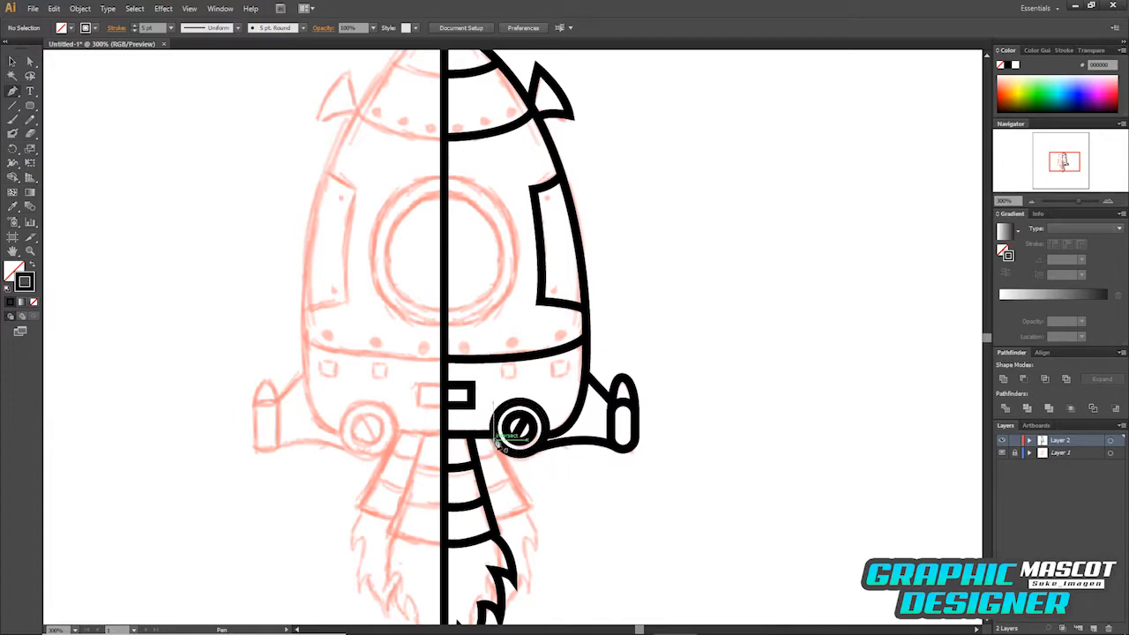
# Trace the slanted outer side and lower edge of the outer nozzle panel and refine its corner points.
pyautogui.click(498, 444)
pyautogui.moveTo(533, 505); pyautogui.dragTo(476, 527)
pyautogui.keyDown('ctrl'); pyautogui.click(595, 514); pyautogui.keyUp('ctrl')
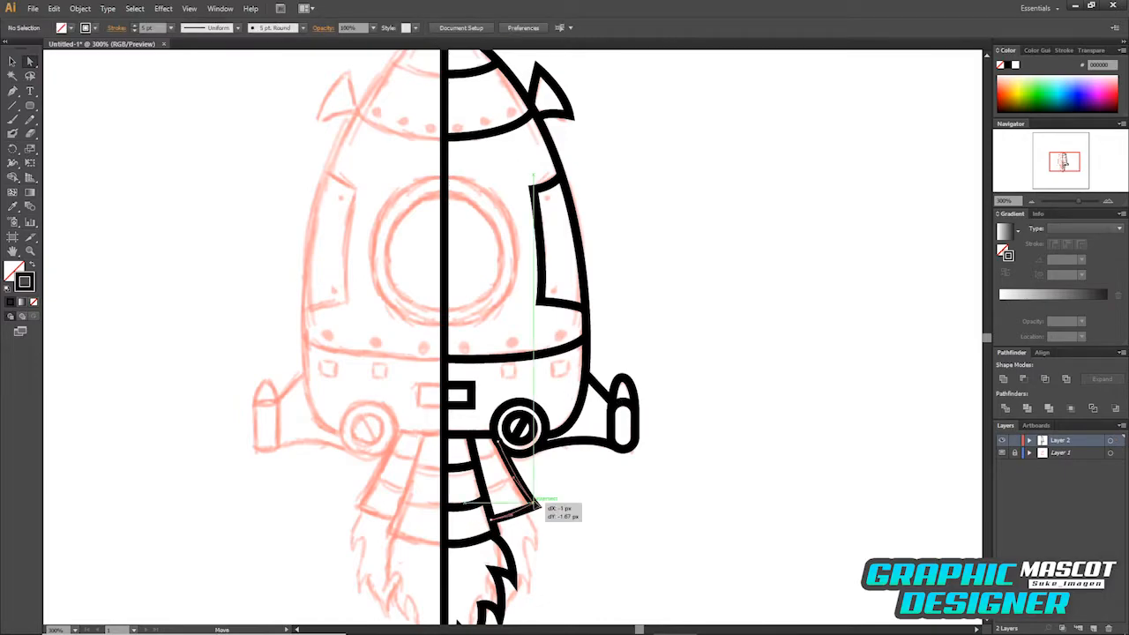
pyautogui.click(514, 520)
pyautogui.moveTo(494, 526); pyautogui.dragTo(493, 526)
pyautogui.click(561, 476)
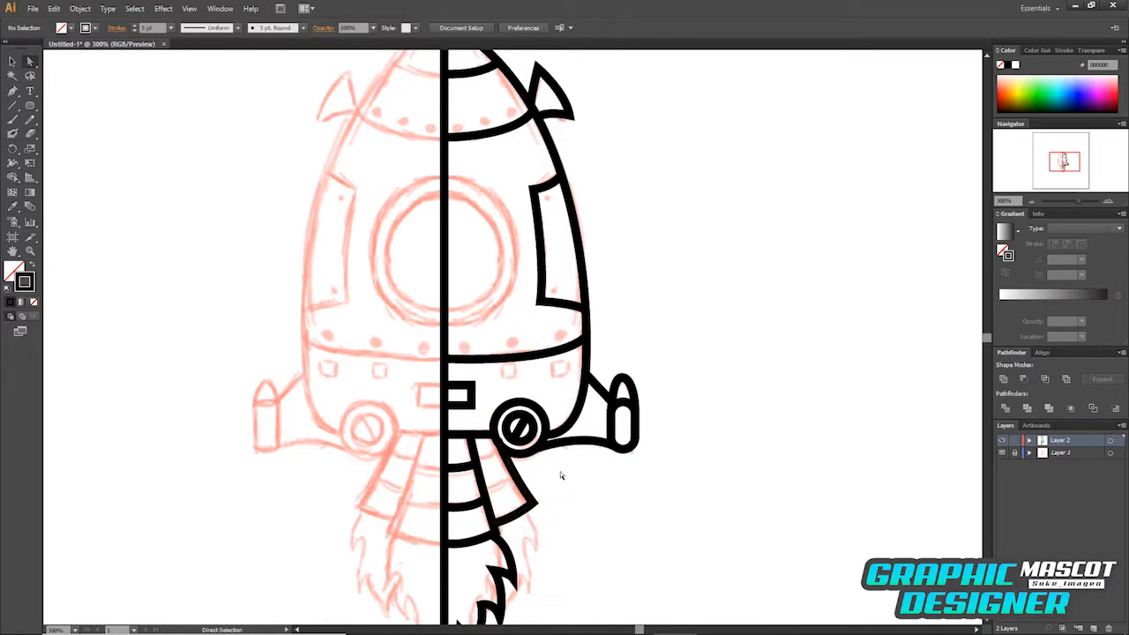
pyautogui.click(484, 491)
pyautogui.click(516, 477)
pyautogui.press('v')
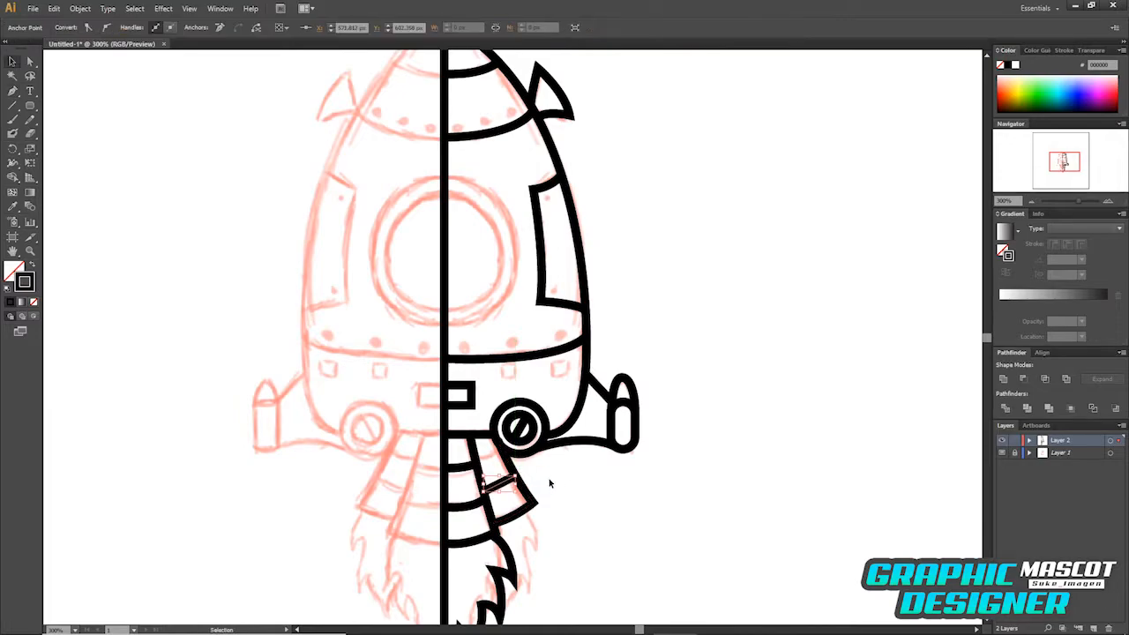
pyautogui.click(548, 477)
pyautogui.press('p')
pyautogui.hotkey('ctrl', 'z')
pyautogui.hotkey('ctrl', 'z')
# Trace the middle and upper curved bands across the outer nozzle panel.
pyautogui.click(483, 493)
pyautogui.moveTo(515, 477); pyautogui.dragTo(529, 469)
pyautogui.press('v')
pyautogui.click(546, 469)
pyautogui.press('p')
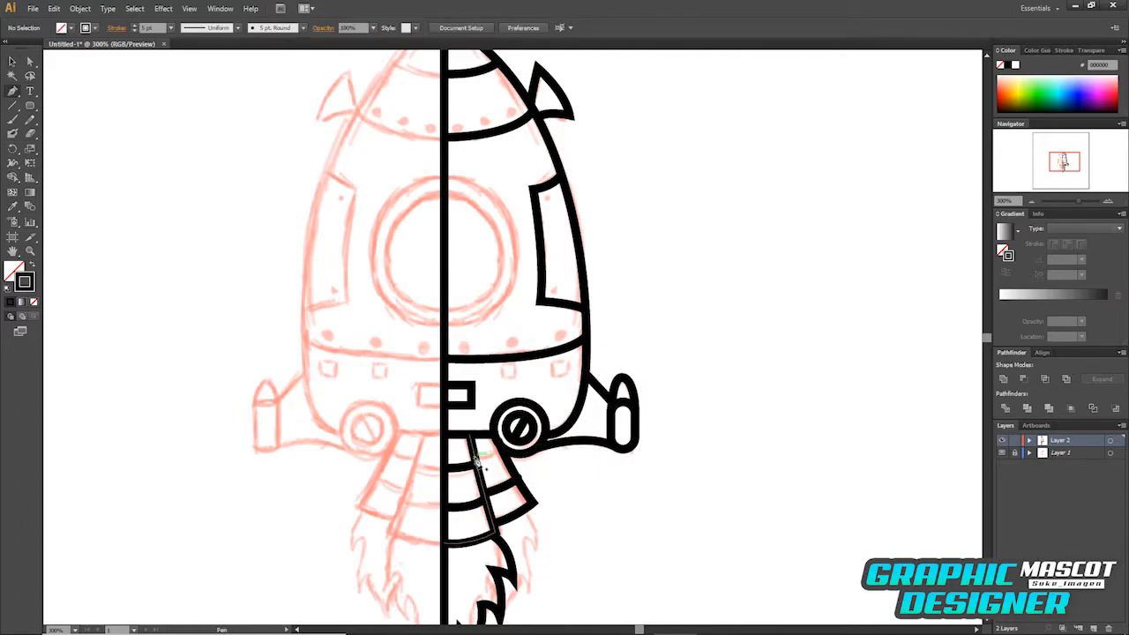
pyautogui.click(475, 458)
pyautogui.press('v')
pyautogui.click(559, 466)
# Trace the jagged outer flame from the outer nozzle panel's lower corner to the central flame.
pyautogui.scroll(-1, 564, 462)
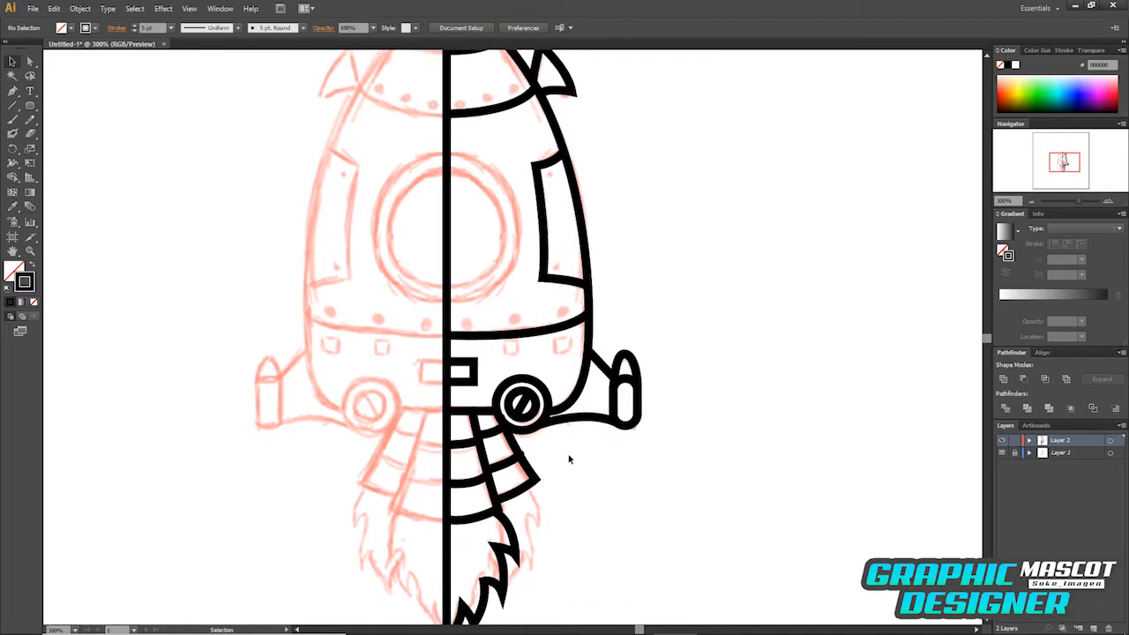
pyautogui.click(529, 483)
pyautogui.moveTo(543, 523); pyautogui.dragTo(519, 580)
pyautogui.click(532, 570)
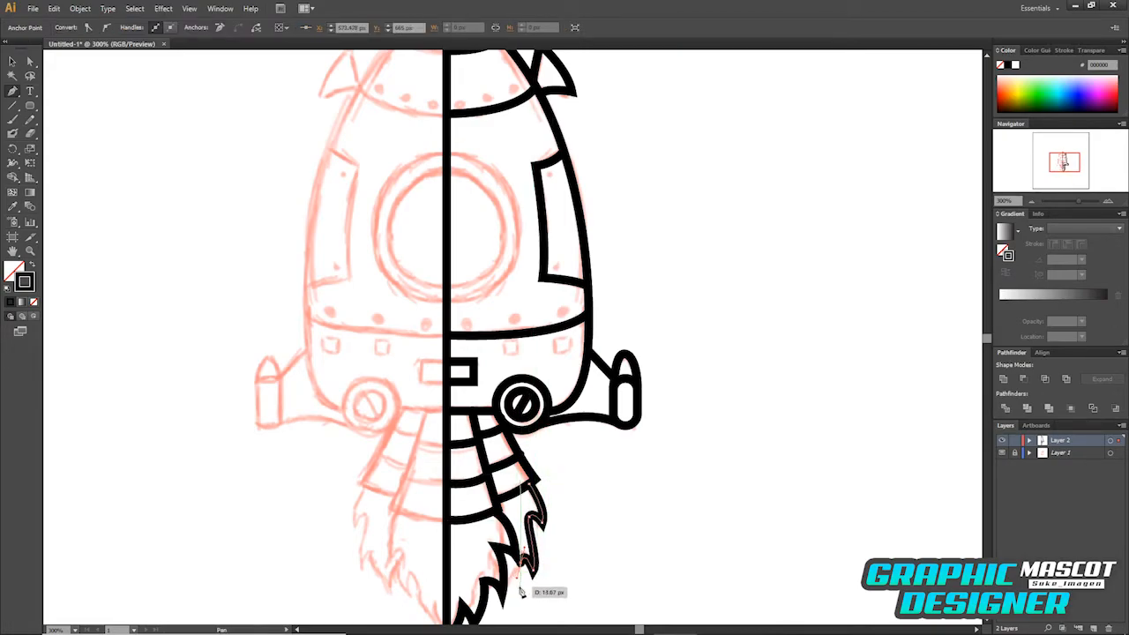
pyautogui.click(503, 594)
pyautogui.press('v')
pyautogui.click(574, 571)
# Adjust the outer flame's path at its lower tip.
pyautogui.moveTo(620, 546); pyautogui.dragTo(630, 492)
pyautogui.press('a')
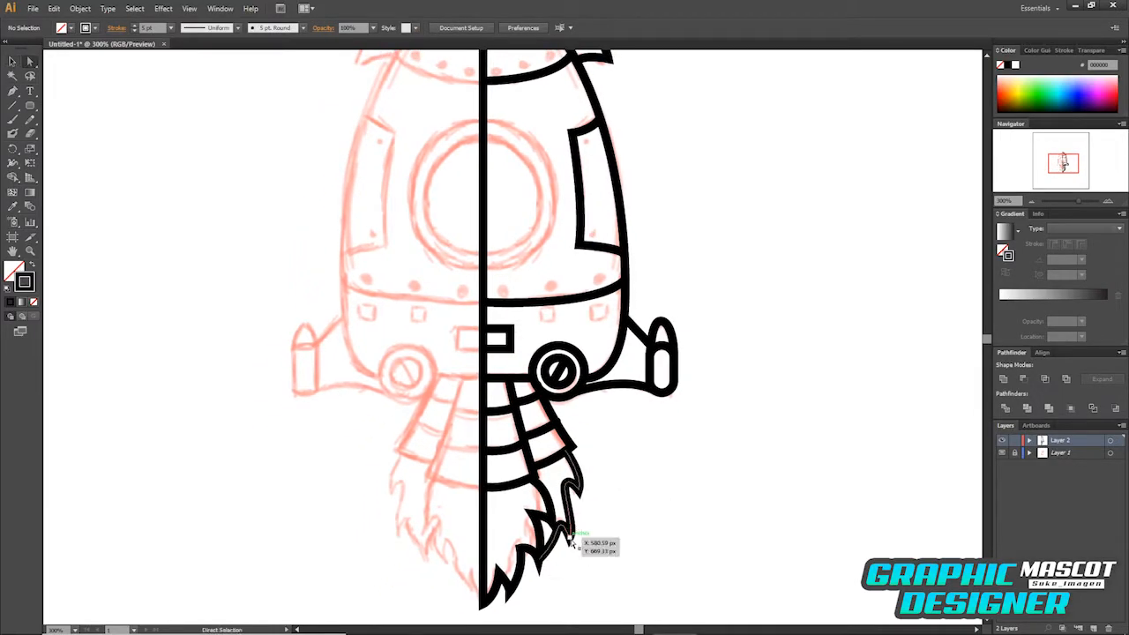
pyautogui.click(571, 529)
pyautogui.click(715, 462)
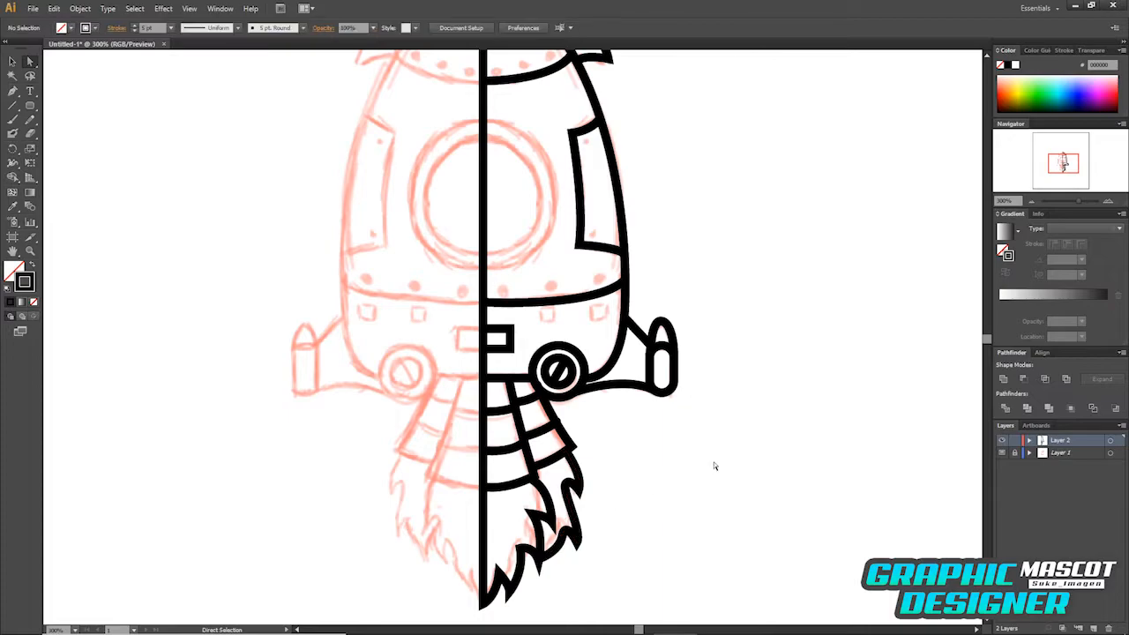
# Draw a small square about 7.7 px wide on the lower hull below the seam and give it a thinner stroke.
pyautogui.scroll(2, 644, 494)
pyautogui.click(34, 106)
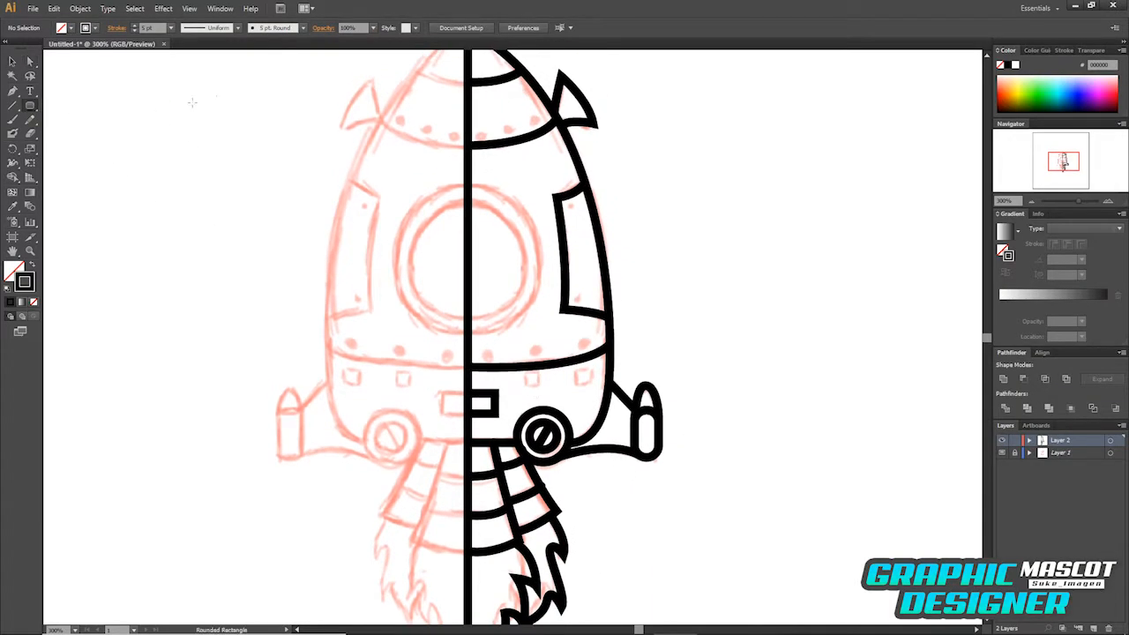
pyautogui.moveTo(30, 105); pyautogui.dragTo(88, 129)
pyautogui.press('m')
pyautogui.moveTo(526, 376)
pyautogui.mouseDown()
pyautogui.moveTo(547, 385)
pyautogui.moveTo(539, 391)
pyautogui.mouseUp()
pyautogui.press('v')
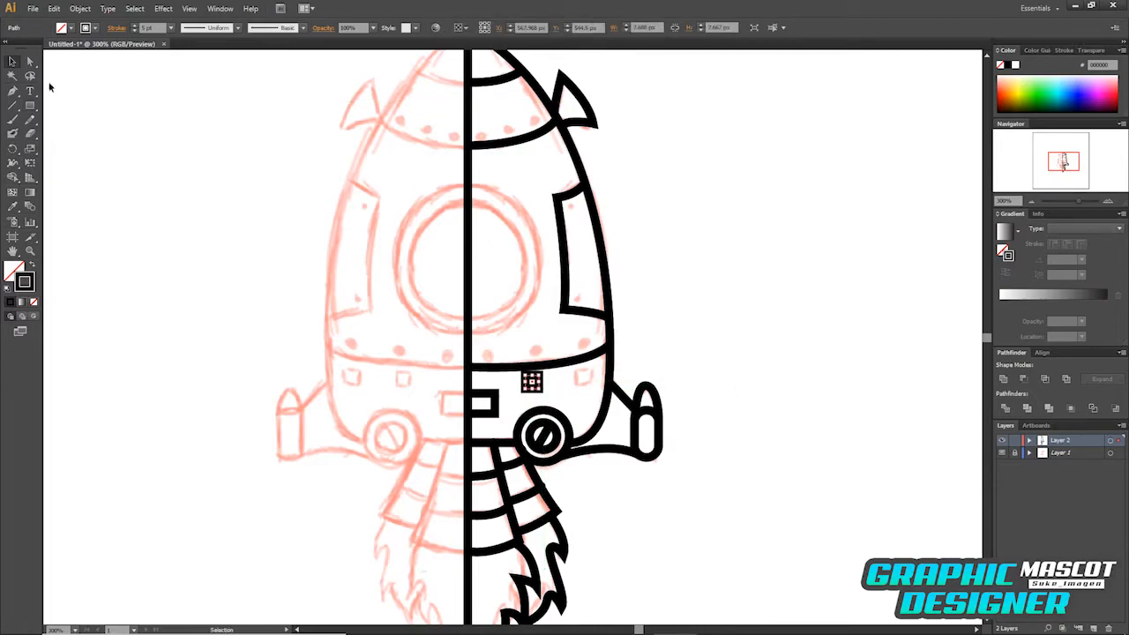
pyautogui.click(170, 28)
pyautogui.click(187, 91)
pyautogui.click(691, 294)
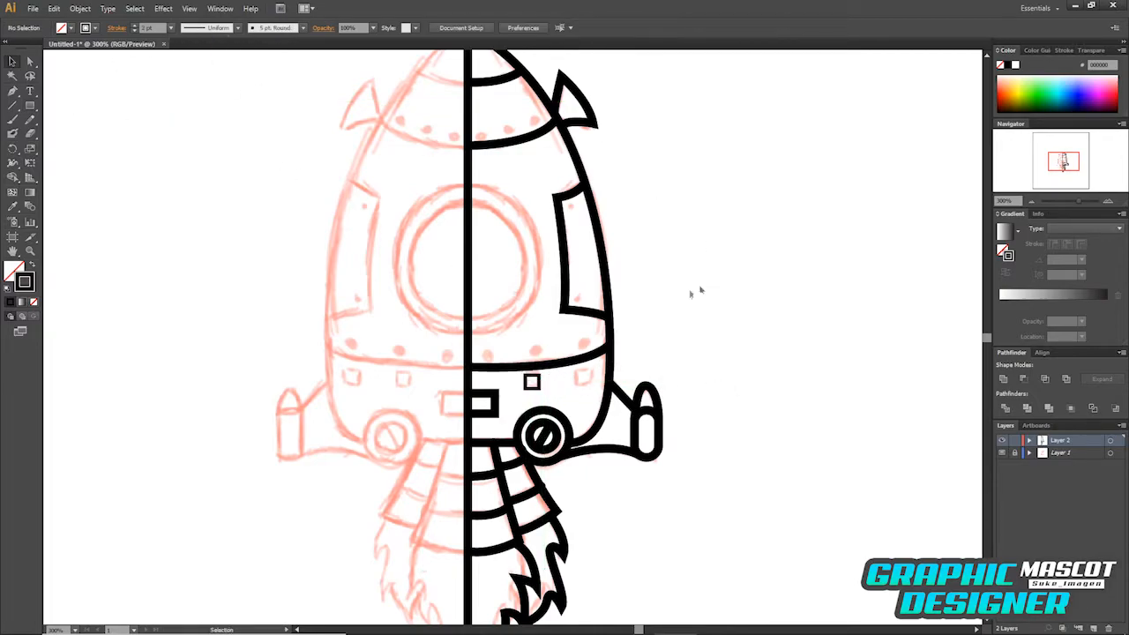
# Copy the small square to the sketched spot near the hull outline and set both squares' stroke to 3 pt.
pyautogui.click(540, 382)
pyautogui.press('a')
pyautogui.moveTo(540, 386); pyautogui.dragTo(591, 385)
pyautogui.click(717, 344)
pyautogui.moveTo(517, 389); pyautogui.dragTo(591, 394)
pyautogui.click(171, 28)
pyautogui.click(195, 106)
pyautogui.click(712, 263)
# Draw a circular rivet about 7.7 px wide above the lower hull seam and copy it into a row of three.
pyautogui.moveTo(706, 323); pyautogui.dragTo(698, 382)
pyautogui.moveTo(30, 105); pyautogui.dragTo(82, 134)
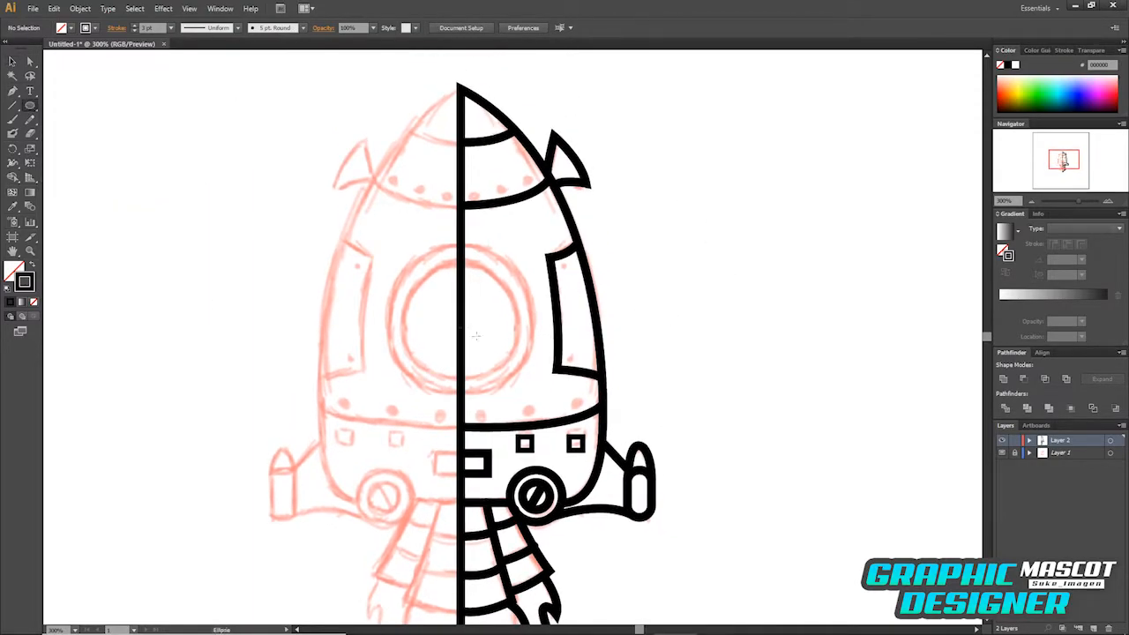
pyautogui.moveTo(477, 408)
pyautogui.mouseDown()
pyautogui.moveTo(487, 422)
pyautogui.moveTo(536, 418)
pyautogui.moveTo(487, 413)
pyautogui.moveTo(558, 401)
pyautogui.moveTo(578, 409)
pyautogui.mouseUp()
pyautogui.hotkey('ctrl', 'z')
pyautogui.hotkey('ctrl', 'z')
pyautogui.press('v')
pyautogui.click(654, 388)
# Nudge the lower row's rivet nearest the hull outline slightly upward.
pyautogui.click(607, 391)
pyautogui.press('Up')
pyautogui.press('Up')
pyautogui.press('Up')
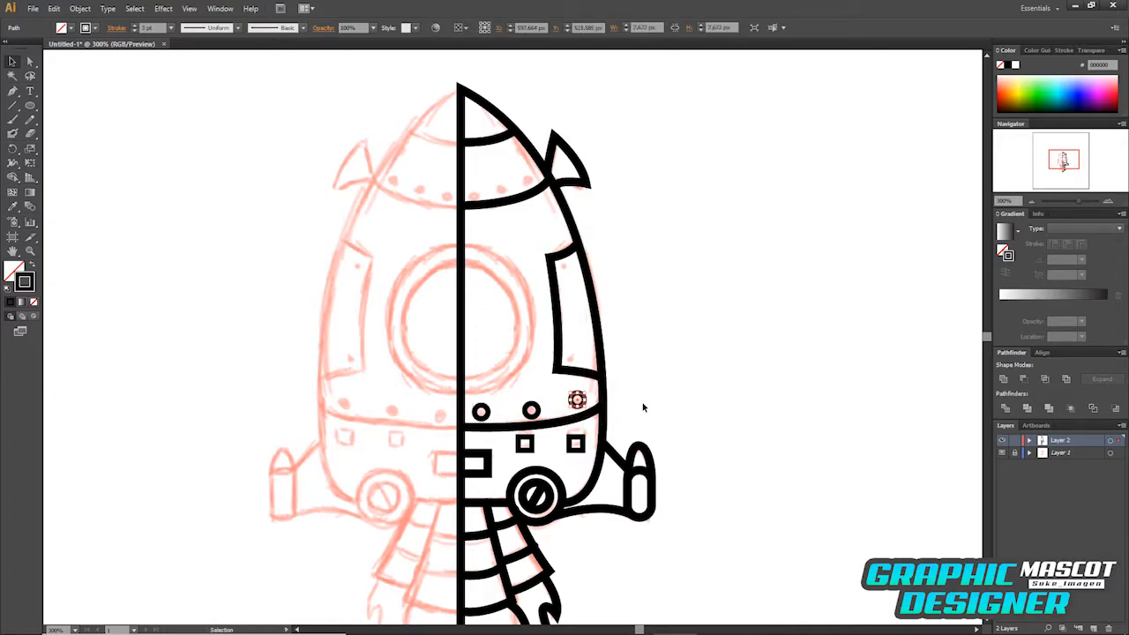
pyautogui.click(663, 380)
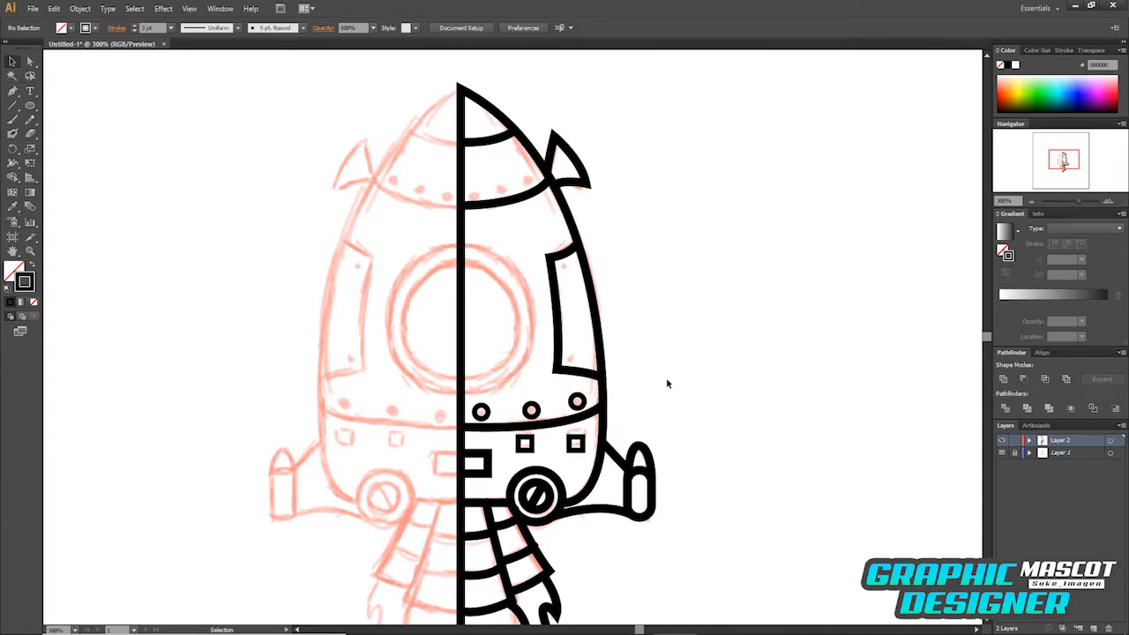
# Copy a rivet from the lower row to the nose band and duplicate it into a row of three.
pyautogui.keyDown('alt'); pyautogui.moveTo(482, 415); pyautogui.dragTo(482, 195); pyautogui.keyUp('alt')
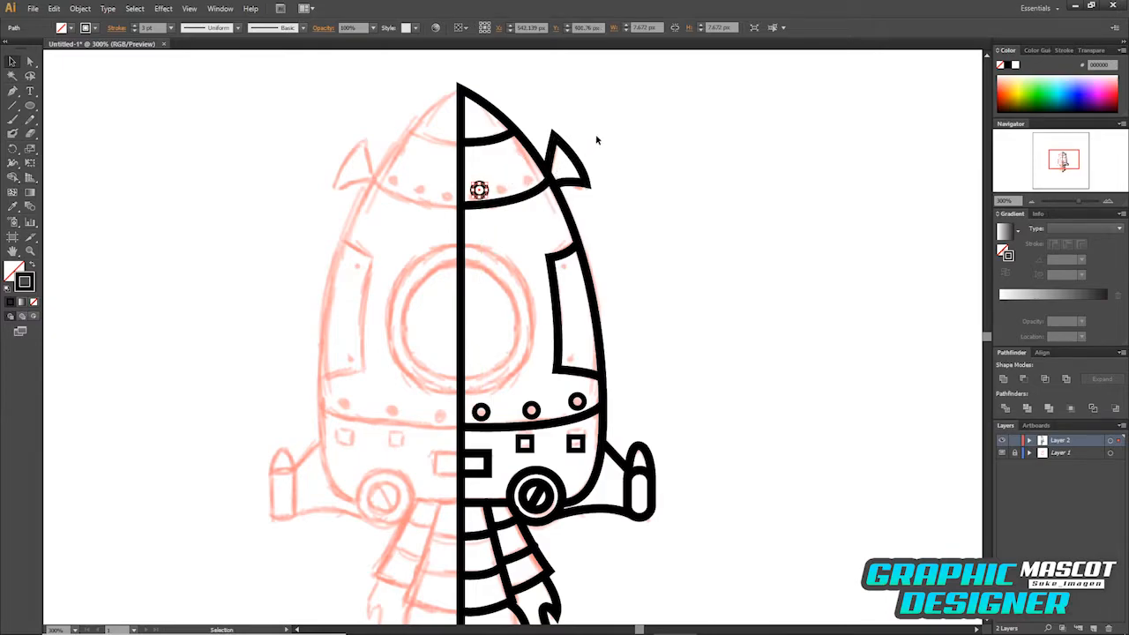
pyautogui.keyDown('alt'); pyautogui.moveTo(479, 191); pyautogui.dragTo(511, 190); pyautogui.keyUp('alt')
pyautogui.click(637, 127)
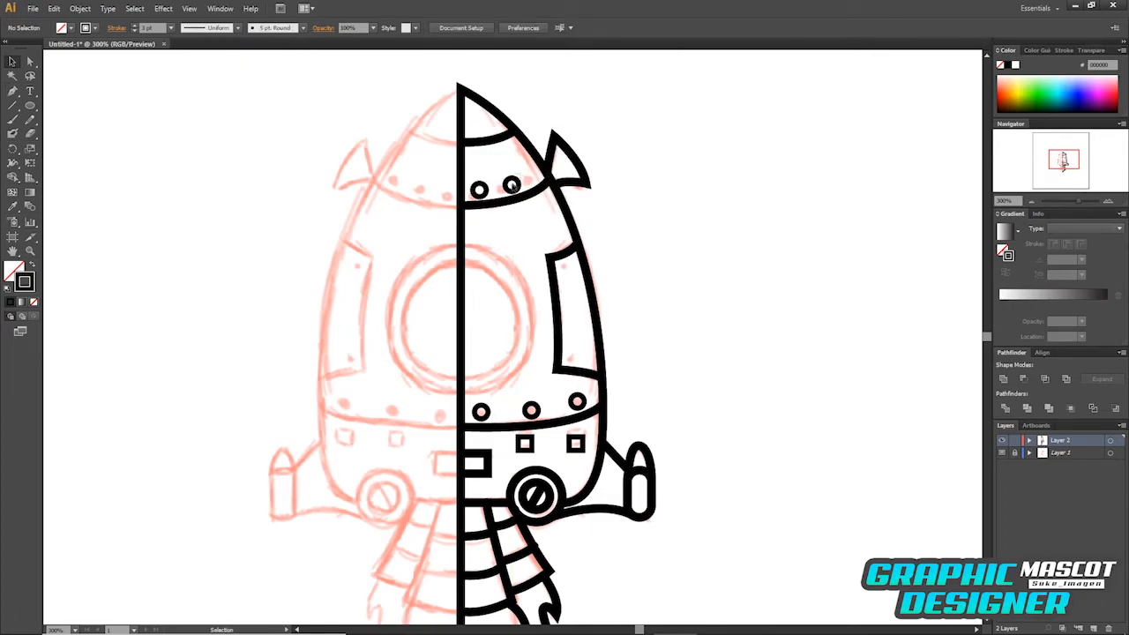
pyautogui.click(512, 188)
pyautogui.keyDown('alt'); pyautogui.moveTo(511, 189); pyautogui.dragTo(533, 183); pyautogui.keyUp('alt')
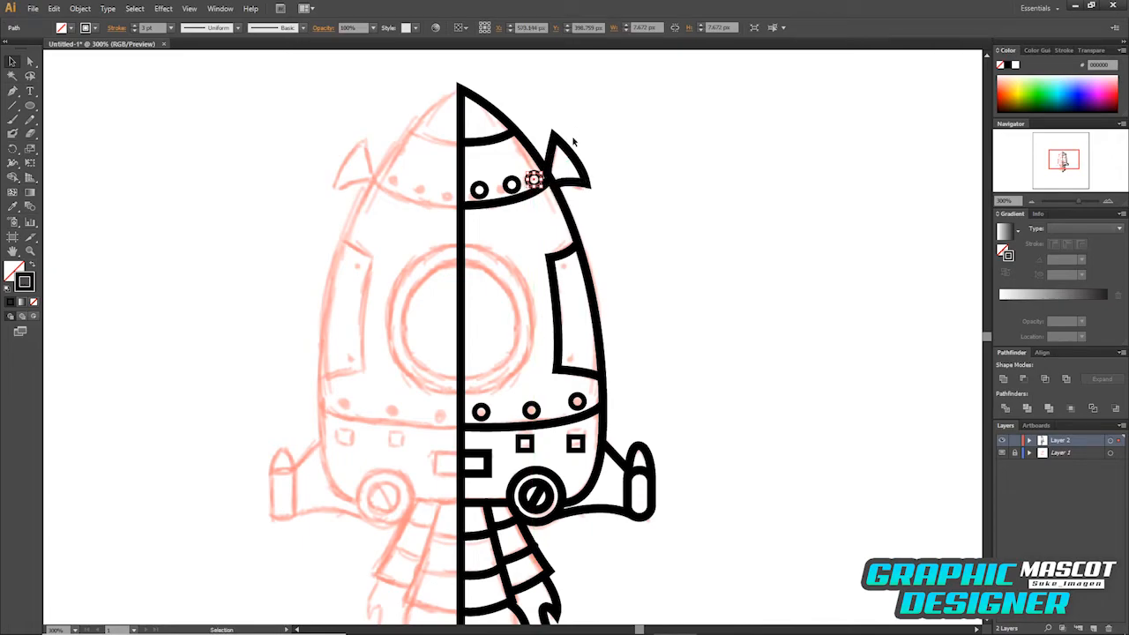
# Nudge the outer and middle nose rivets into even spacing along the curved band.
pyautogui.press('Down')
pyautogui.click(655, 167)
pyautogui.click(516, 186)
pyautogui.press('Left')
pyautogui.press('Left')
pyautogui.press('Left')
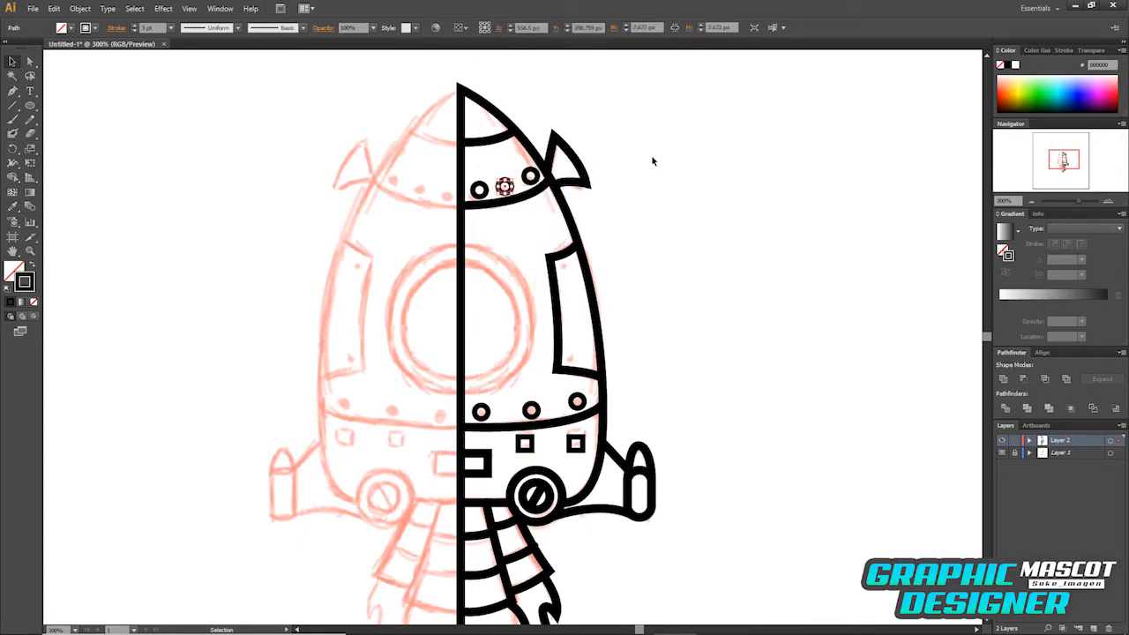
pyautogui.click(650, 161)
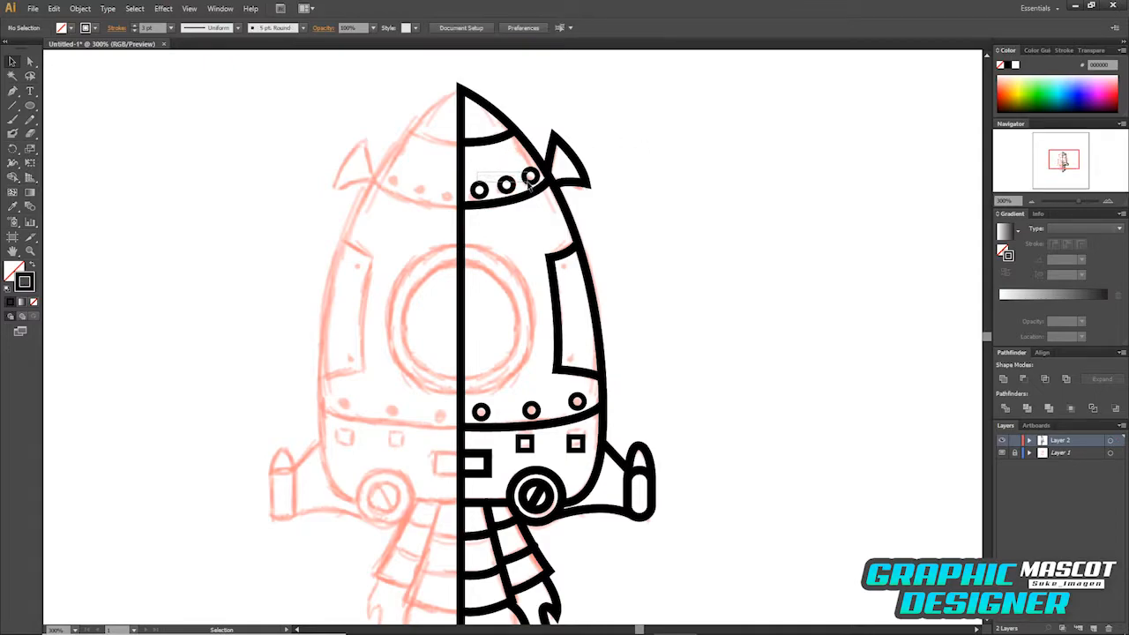
# Select all three nose rivets and nudge them slightly toward the centre line.
pyautogui.moveTo(530, 181); pyautogui.dragTo(532, 181)
pyautogui.keyDown('shift'); pyautogui.click(478, 189); pyautogui.keyUp('shift')
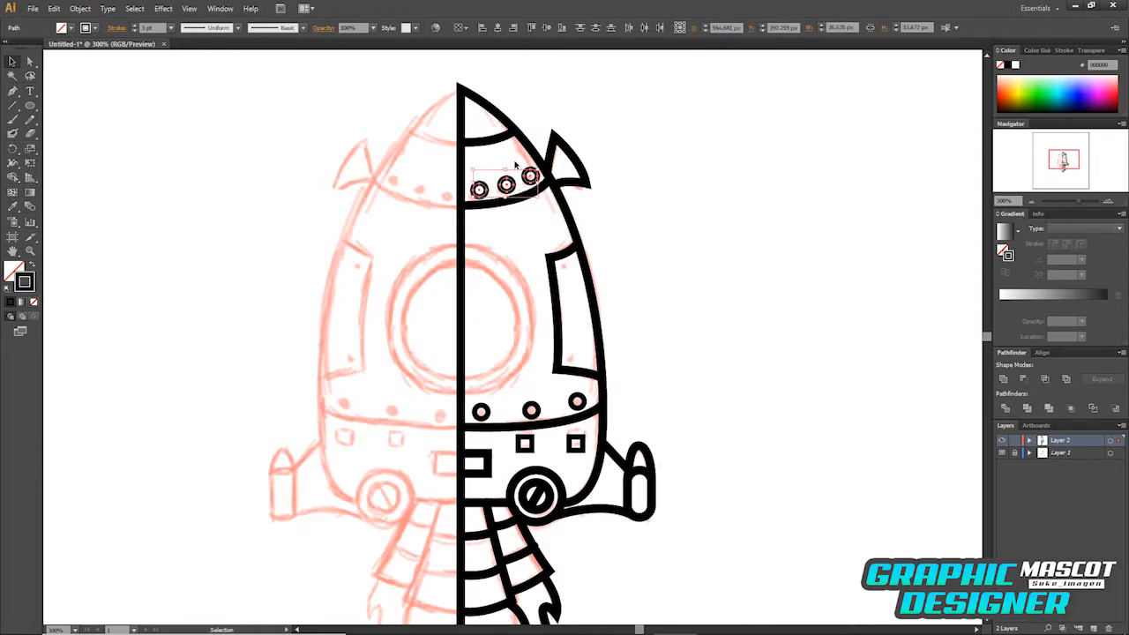
pyautogui.press('Left')
pyautogui.click(720, 115)
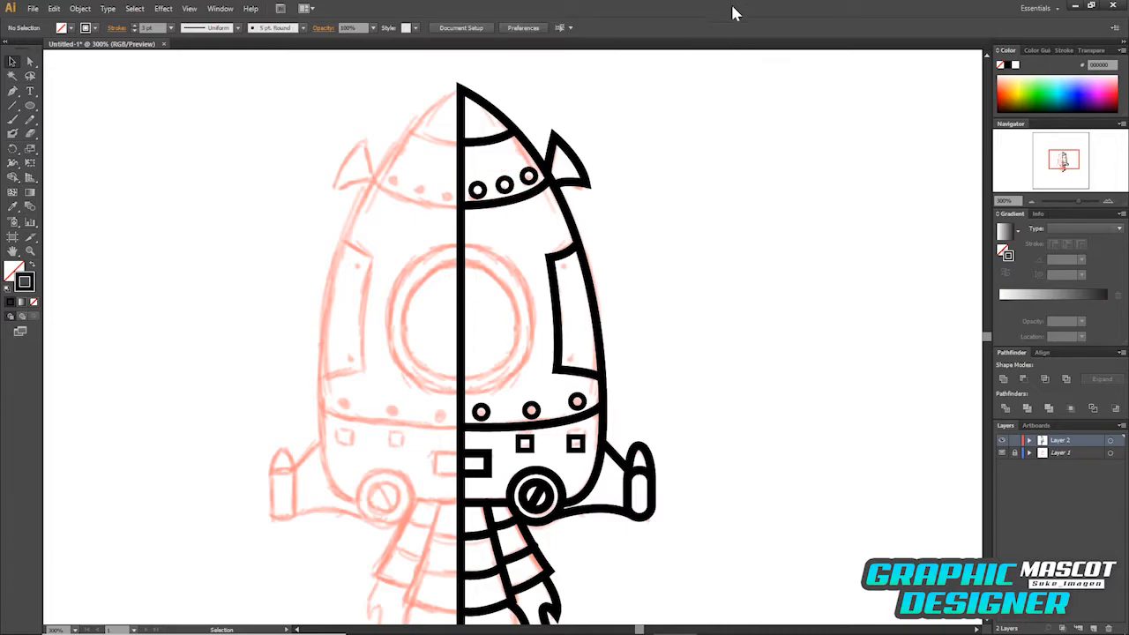
# Select the whole right half and reflect a copy across the vertical centre line with the Reflect tool.
pyautogui.moveTo(650, 211); pyautogui.dragTo(663, 172)
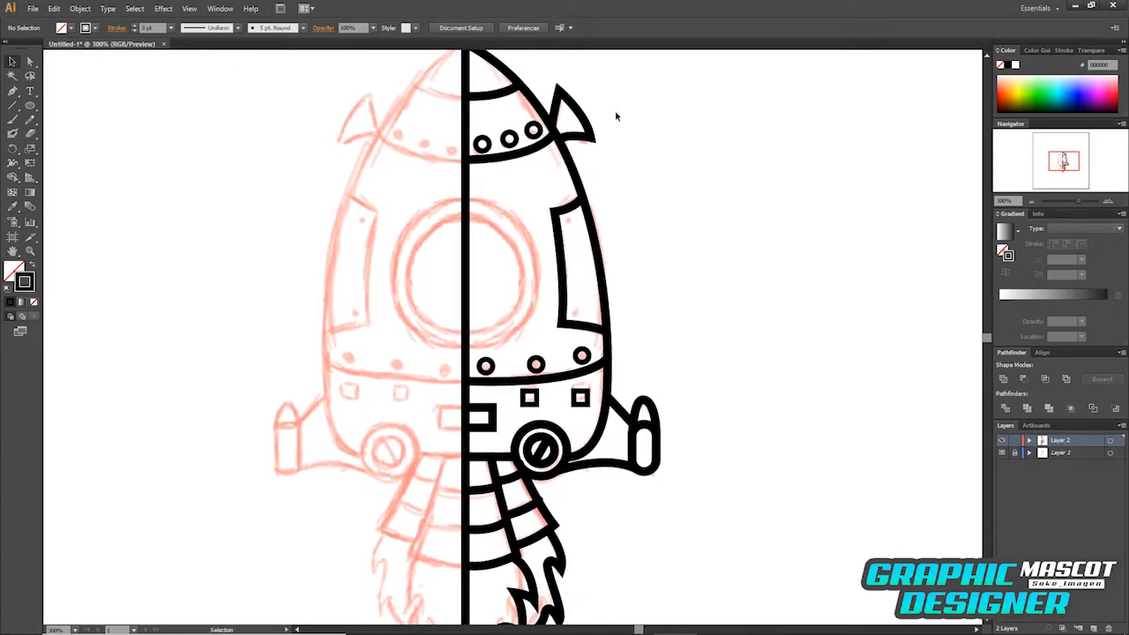
pyautogui.hotkey('ctrl', '-')
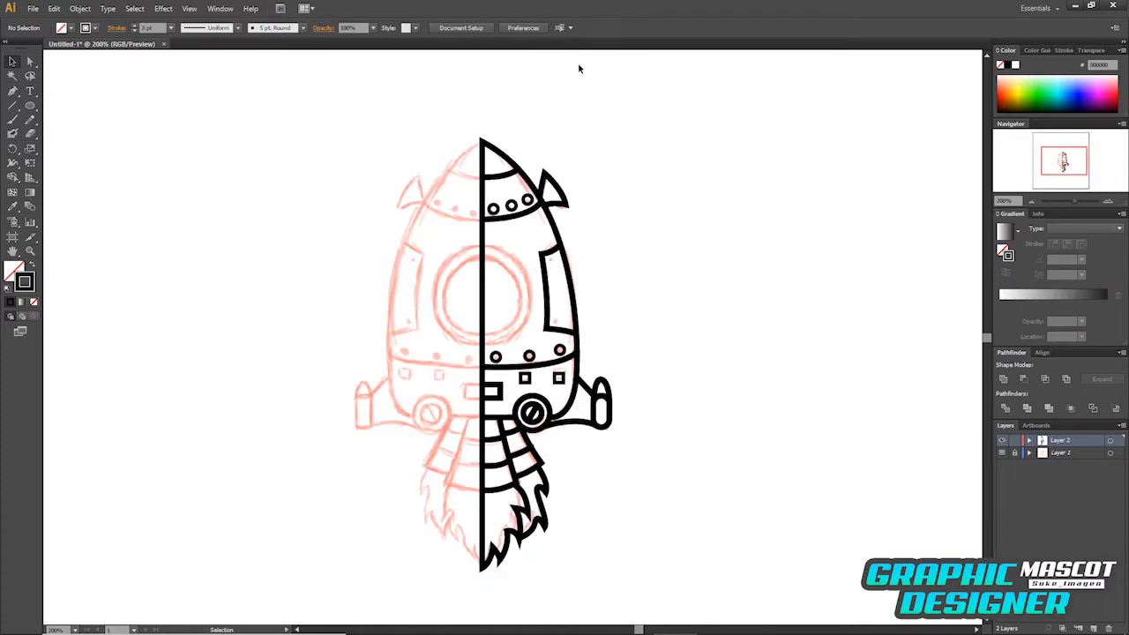
pyautogui.moveTo(674, 514); pyautogui.dragTo(690, 572)
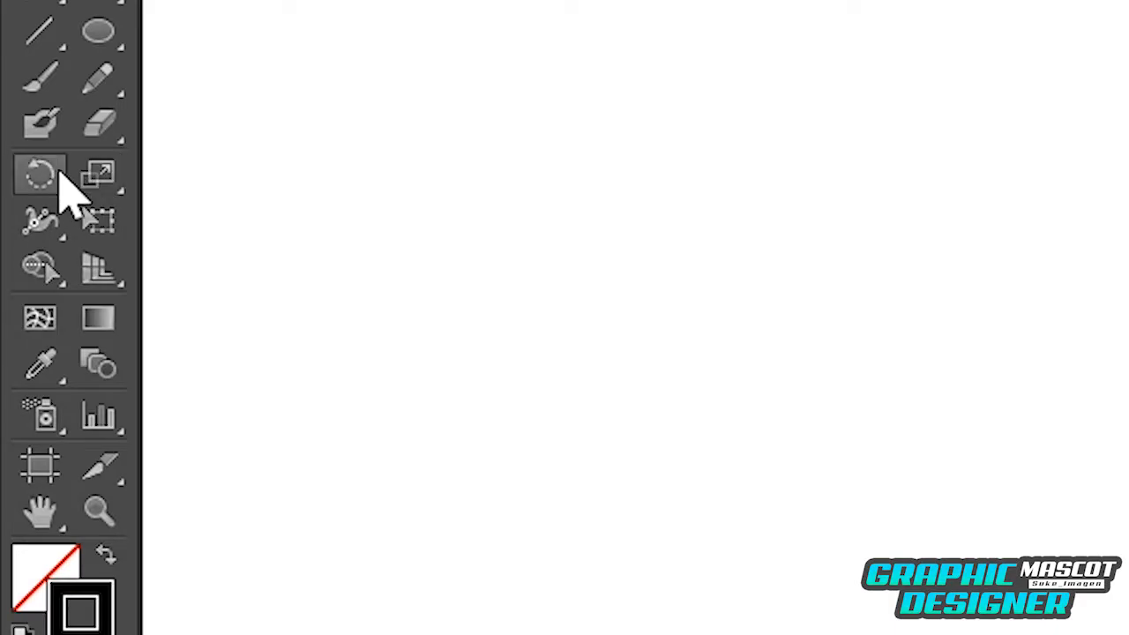
pyautogui.moveTo(44, 181); pyautogui.dragTo(274, 218)
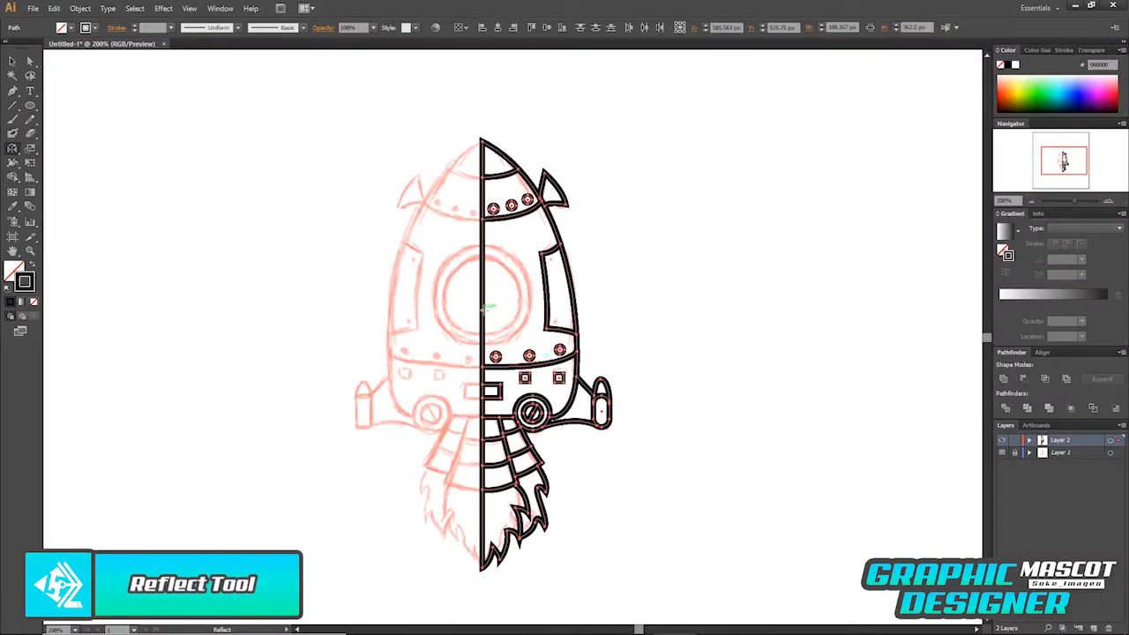
pyautogui.click(483, 311)
pyautogui.moveTo(482, 401); pyautogui.dragTo(399, 429)
pyautogui.press('v')
pyautogui.click(637, 332)
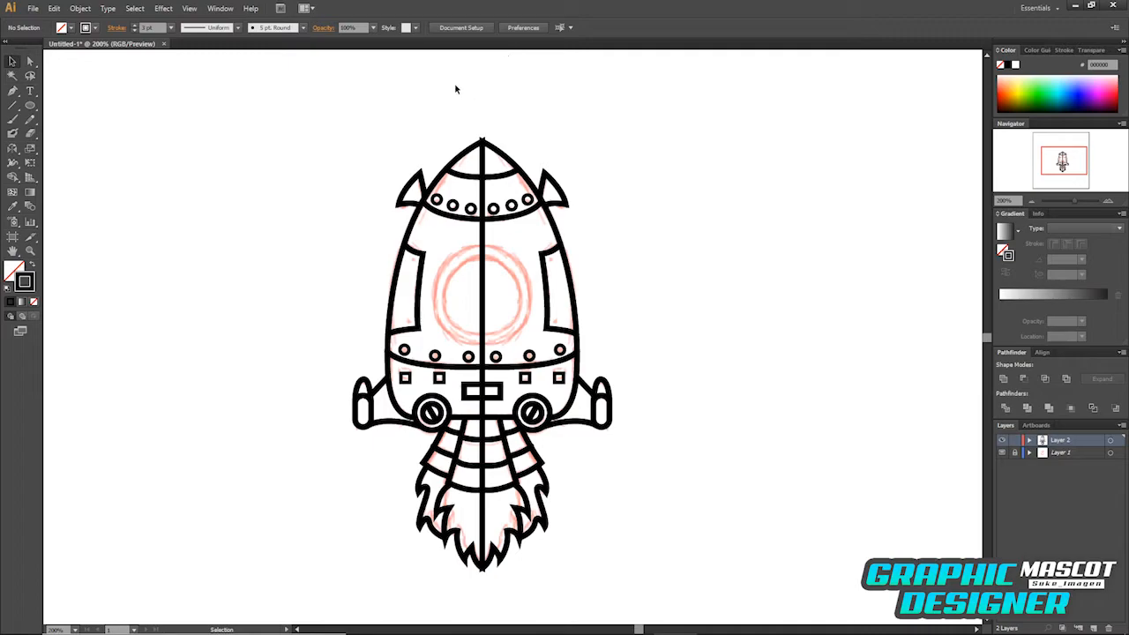
# Select the full rocket and merge the halves of the hull, nose, lower hull and nozzle with the Shape Builder tool.
pyautogui.moveTo(632, 535); pyautogui.dragTo(660, 597)
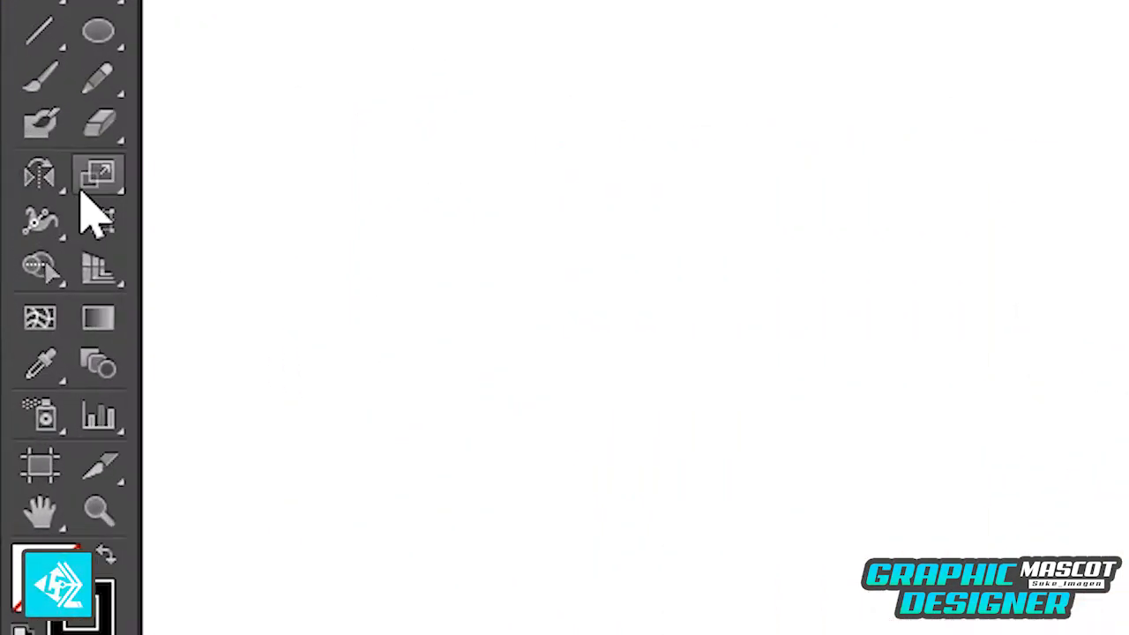
pyautogui.click(59, 261)
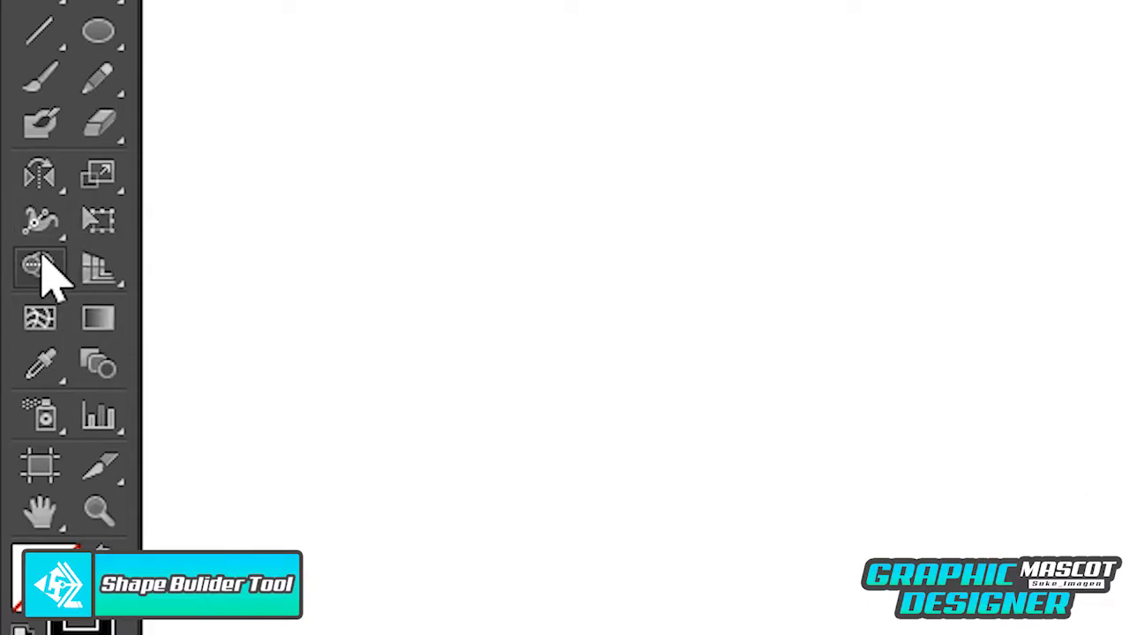
pyautogui.moveTo(38, 261); pyautogui.dragTo(189, 278)
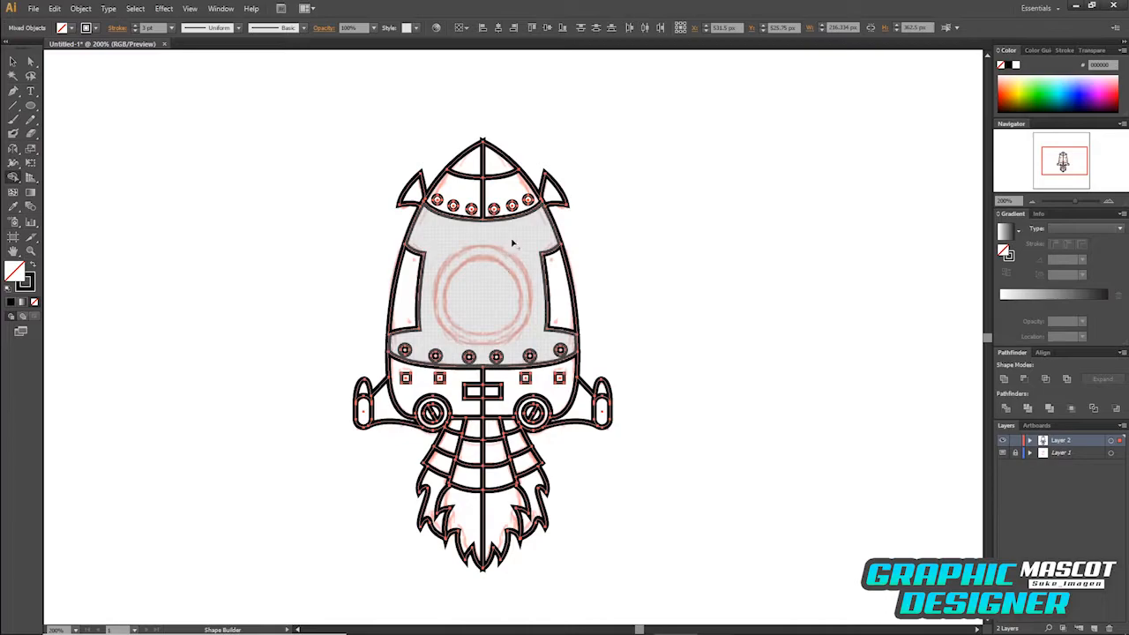
pyautogui.click(513, 251)
pyautogui.click(473, 164)
pyautogui.moveTo(474, 377); pyautogui.dragTo(518, 385)
pyautogui.moveTo(476, 429); pyautogui.dragTo(485, 504)
# Select the central exhaust and inner flame pieces and merge the left and right halves of the exhaust bands with the Shape Builder tool.
pyautogui.click(12, 62)
pyautogui.moveTo(453, 596); pyautogui.dragTo(543, 507)
pyautogui.keyDown('shift'); pyautogui.click(514, 465); pyautogui.keyUp('shift')
pyautogui.hotkey('shift', 'm')
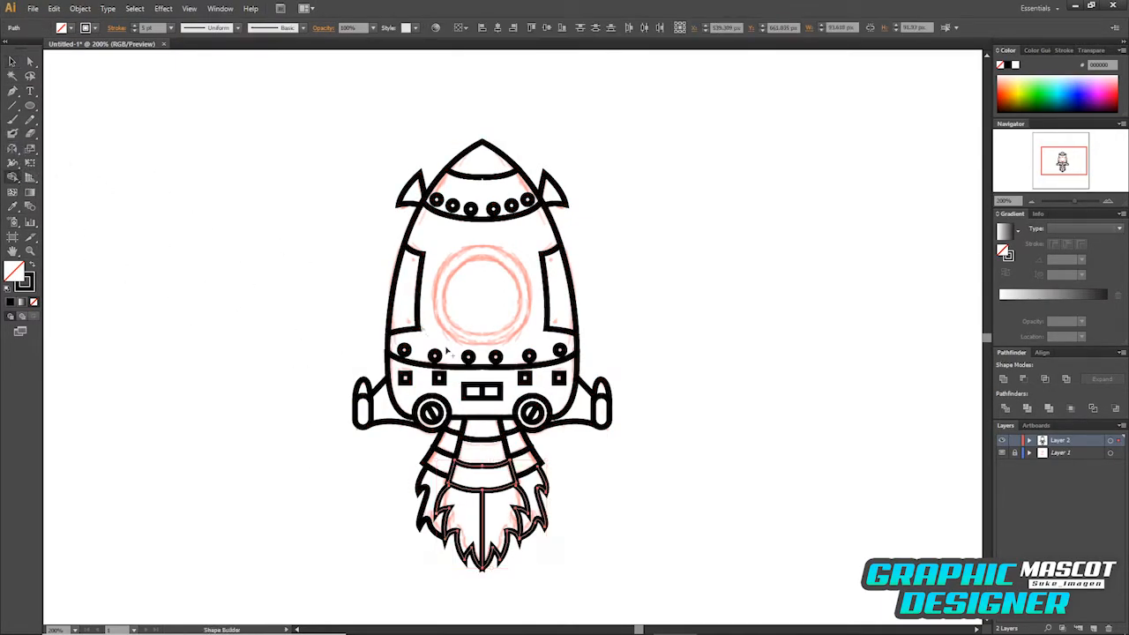
pyautogui.press('v')
pyautogui.click(555, 541)
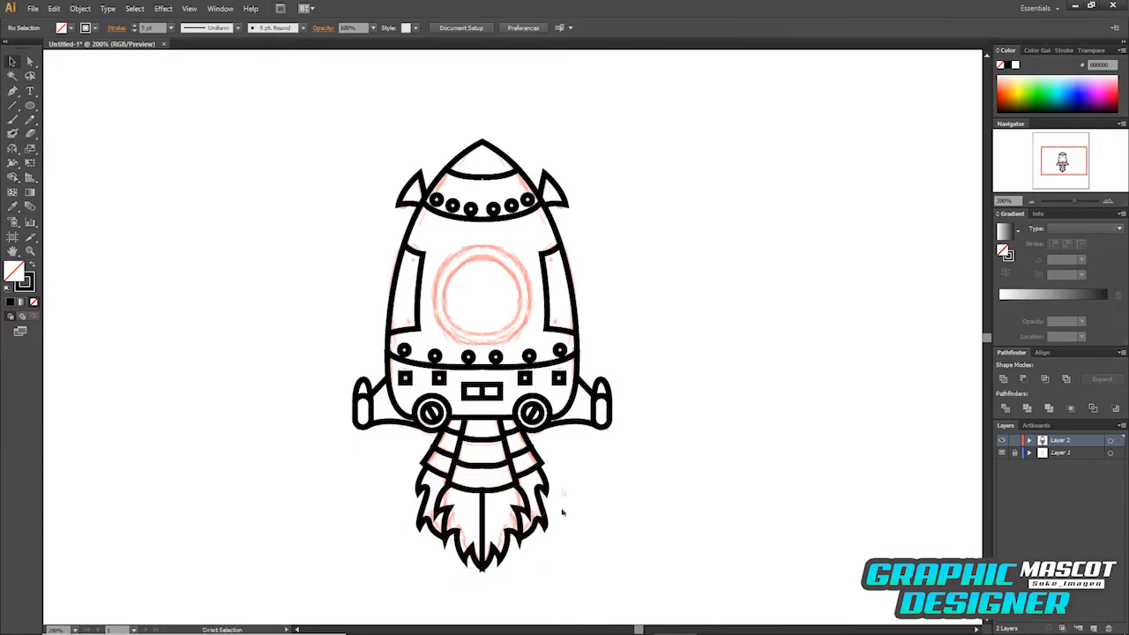
# Select the loose centre anchor points on the nose tip's lower curve and join them.
pyautogui.hotkey('ctrl', '+')
pyautogui.hotkey('ctrl', '+')
pyautogui.click(452, 399)
pyautogui.click(676, 308)
pyautogui.moveTo(667, 240); pyautogui.dragTo(688, 409)
pyautogui.moveTo(476, 198); pyautogui.dragTo(462, 179)
pyautogui.hotkey('ctrl', 'j')
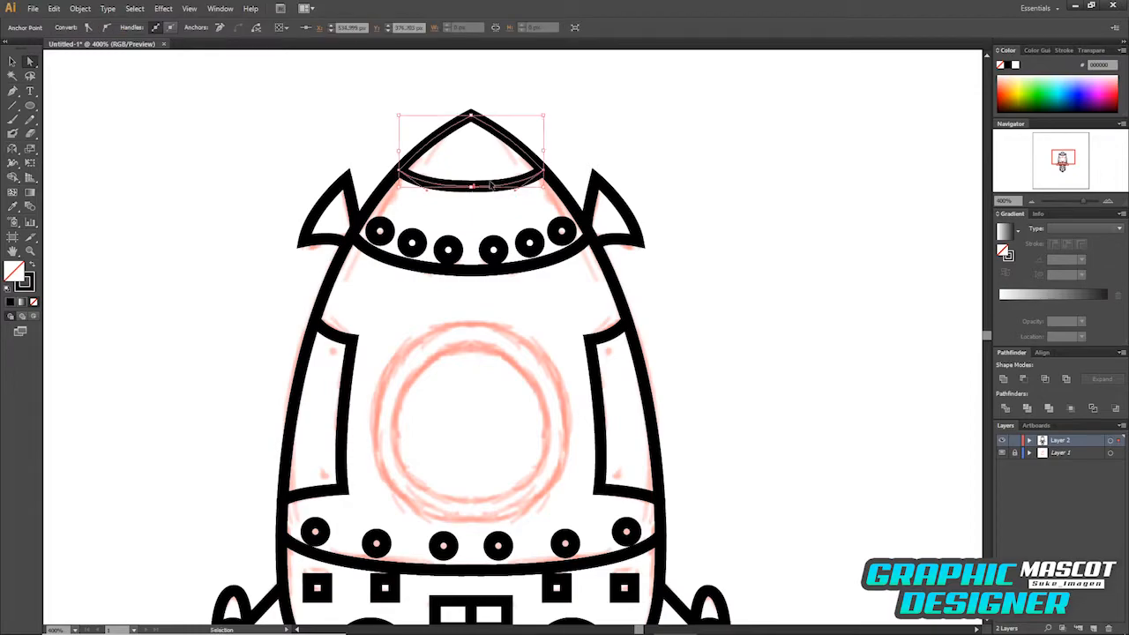
# Clean up the centre anchor points of the curved exhaust bands below the nozzle.
pyautogui.click(683, 156)
pyautogui.moveTo(656, 512); pyautogui.dragTo(625, 252)
pyautogui.moveTo(608, 337); pyautogui.dragTo(623, 227)
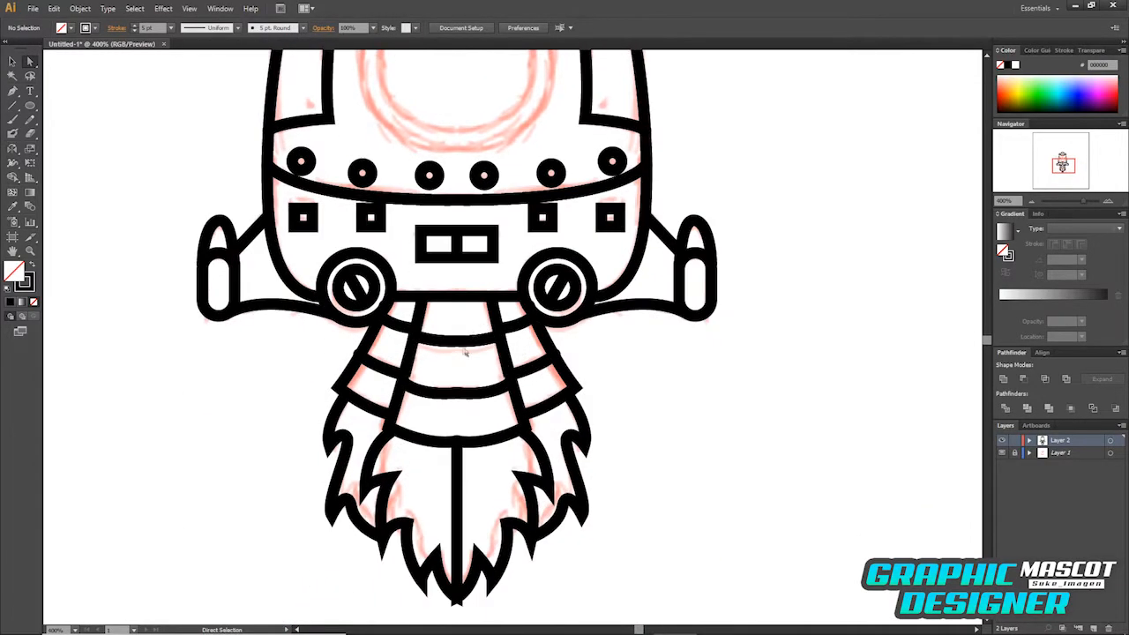
pyautogui.click(457, 342)
pyautogui.click(650, 338)
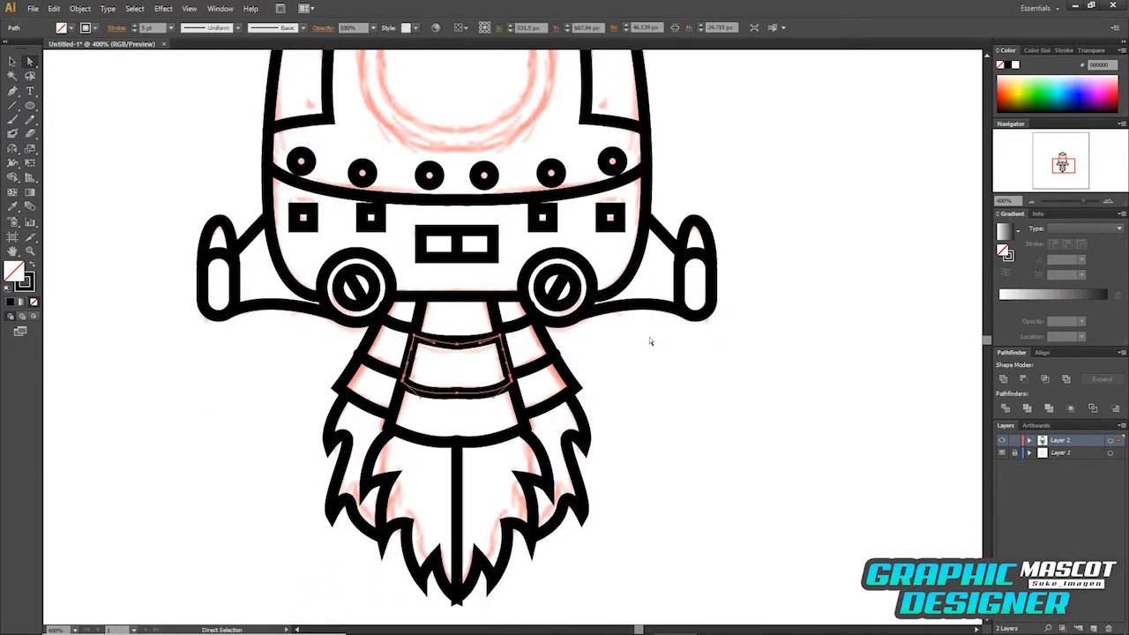
pyautogui.moveTo(466, 396); pyautogui.dragTo(459, 342)
pyautogui.click(608, 389)
pyautogui.moveTo(609, 391); pyautogui.dragTo(620, 313)
pyautogui.click(470, 412)
pyautogui.click(511, 411)
pyautogui.click(468, 364)
pyautogui.press('Delete')
pyautogui.click(468, 365)
pyautogui.press('Delete')
pyautogui.press('Delete')
pyautogui.hotkey('ctrl', 'z')
pyautogui.hotkey('ctrl', 'z')
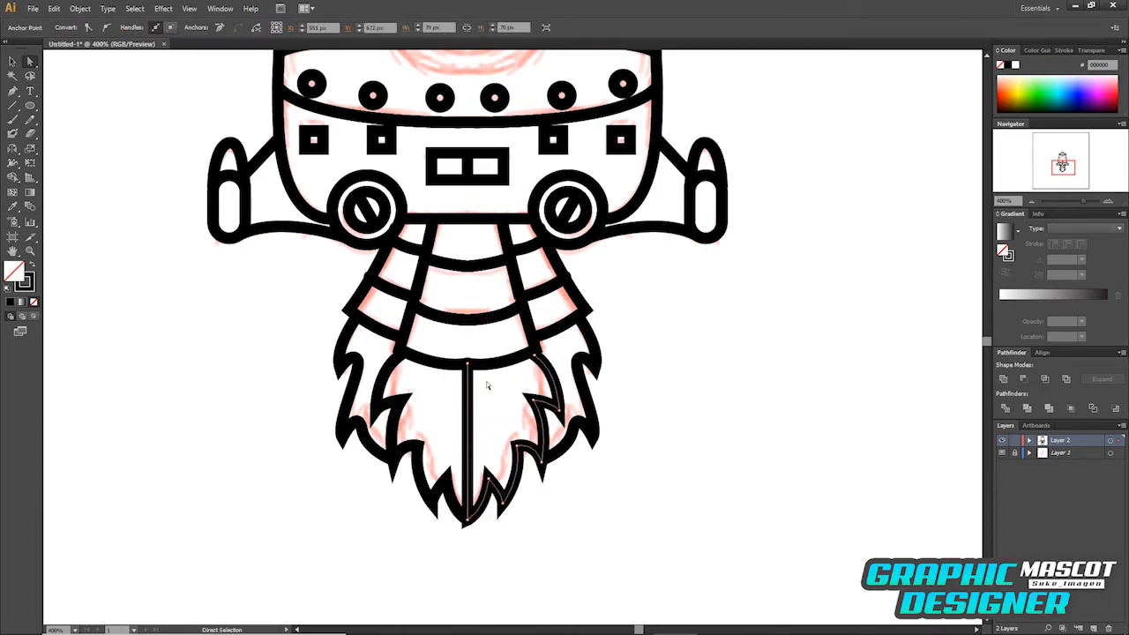
# Remove the inner flame's vertical centre line by deleting the anchor point at its upper end.
pyautogui.click(469, 365)
pyautogui.press('Delete')
pyautogui.moveTo(470, 365); pyautogui.dragTo(470, 391)
pyautogui.hotkey('ctrl', 'z')
pyautogui.click(512, 362)
pyautogui.click(508, 434)
# Pull the end points at the flame's lowest tip slightly down to close it into a clean point.
pyautogui.moveTo(468, 521); pyautogui.dragTo(469, 529)
pyautogui.moveTo(469, 520); pyautogui.dragTo(469, 537)
pyautogui.click(529, 514)
pyautogui.moveTo(470, 529); pyautogui.dragTo(469, 538)
pyautogui.click(500, 537)
# Draw a circle with a 5 pt stroke over the sketched outer ring of the porthole in the main hull.
pyautogui.hotkey('ctrl', '-')
pyautogui.hotkey('ctrl', '-')
pyautogui.moveTo(702, 344); pyautogui.dragTo(696, 483)
pyautogui.hotkey('ctrl', '+')
pyautogui.click(171, 29)
pyautogui.click(411, 208)
pyautogui.click(599, 353)
pyautogui.moveTo(394, 196); pyautogui.dragTo(546, 342)
pyautogui.press('v')
pyautogui.click(517, 189)
pyautogui.click(503, 202)
pyautogui.click(715, 236)
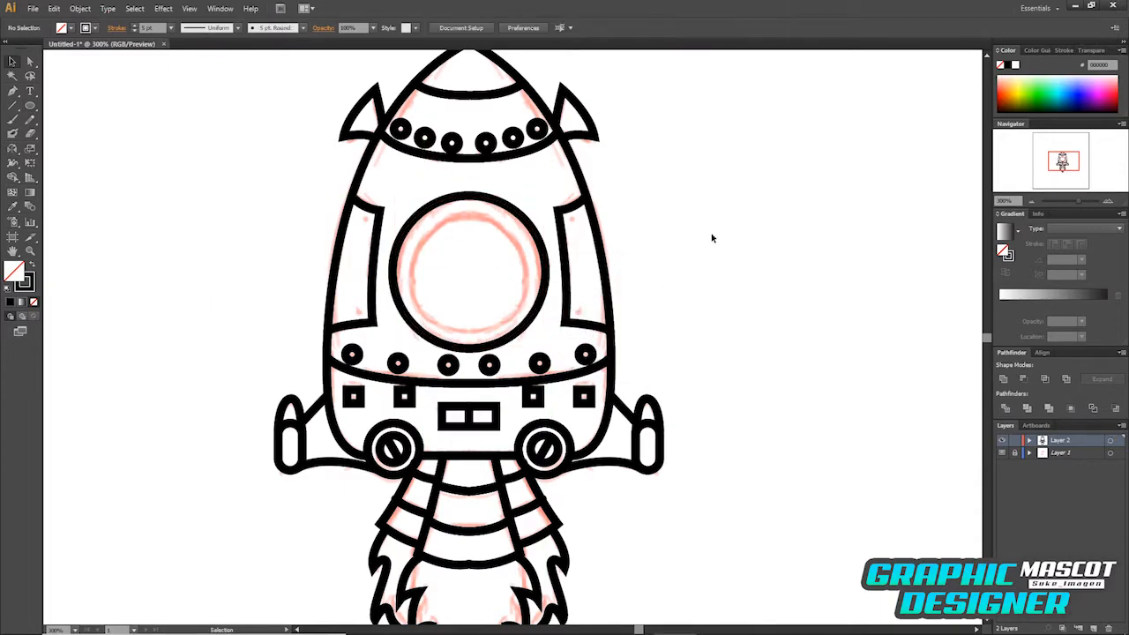
# Paste a copy of the porthole circle in front and scale it about its centre to about 54 px for the inner ring.
pyautogui.click(520, 213)
pyautogui.hotkey('ctrl', 'c')
pyautogui.hotkey('ctrl', 'f')
pyautogui.moveTo(546, 195); pyautogui.dragTo(524, 216)
pyautogui.click(612, 218)
pyautogui.click(522, 218)
pyautogui.keyDown('shift'); pyautogui.click(506, 234); pyautogui.keyUp('shift')
pyautogui.click(697, 243)
pyautogui.click(524, 254)
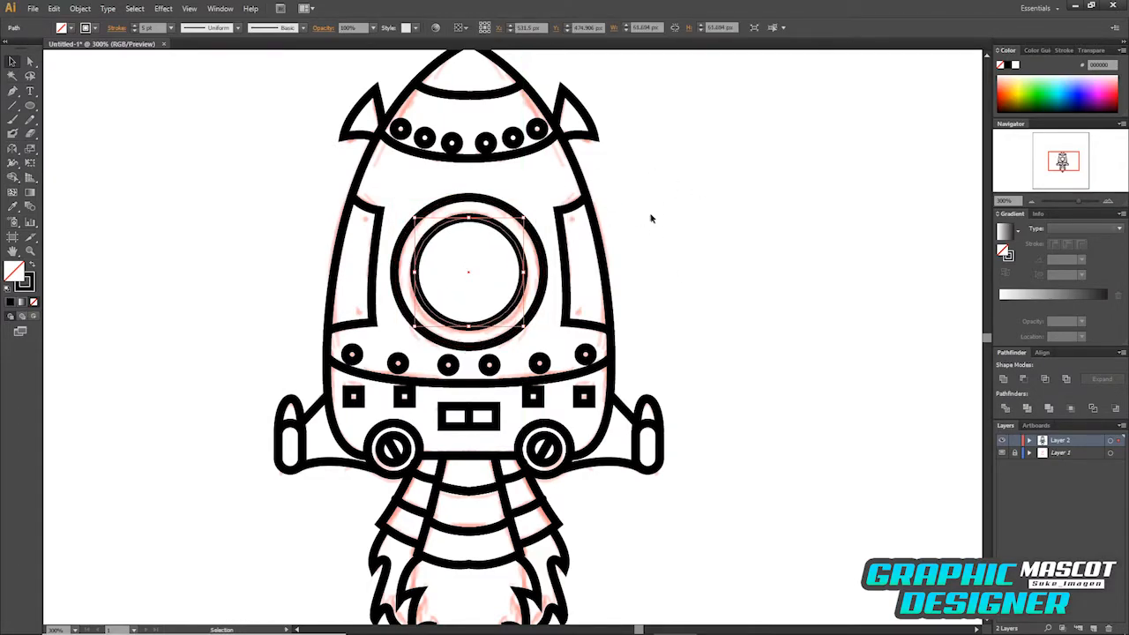
pyautogui.click(644, 213)
# Hide the sketch layer, Layer 1.
pyautogui.hotkey('ctrl', '-')
pyautogui.moveTo(696, 324); pyautogui.dragTo(703, 327)
pyautogui.click(1002, 453)
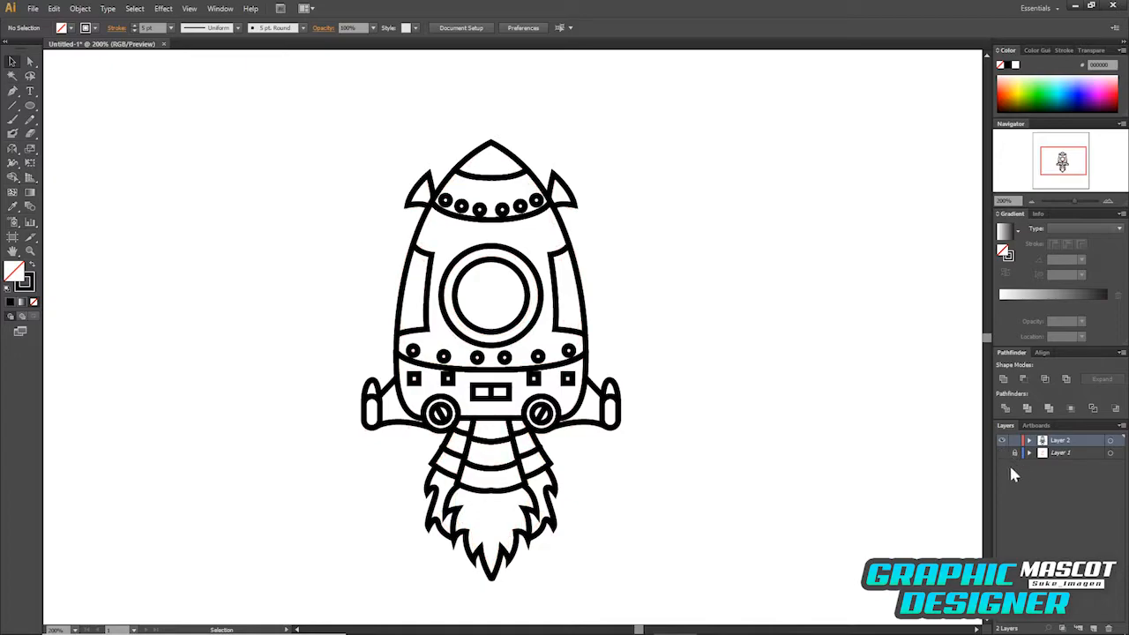
# Duplicate Layer 2, hide the original, and expand the fill and stroke of the copied rocket artwork.
pyautogui.moveTo(1061, 441); pyautogui.dragTo(1093, 628)
pyautogui.click(1002, 453)
pyautogui.click(1110, 440)
pyautogui.moveTo(244, 134); pyautogui.dragTo(713, 593)
pyautogui.click(81, 9)
pyautogui.click(98, 179)
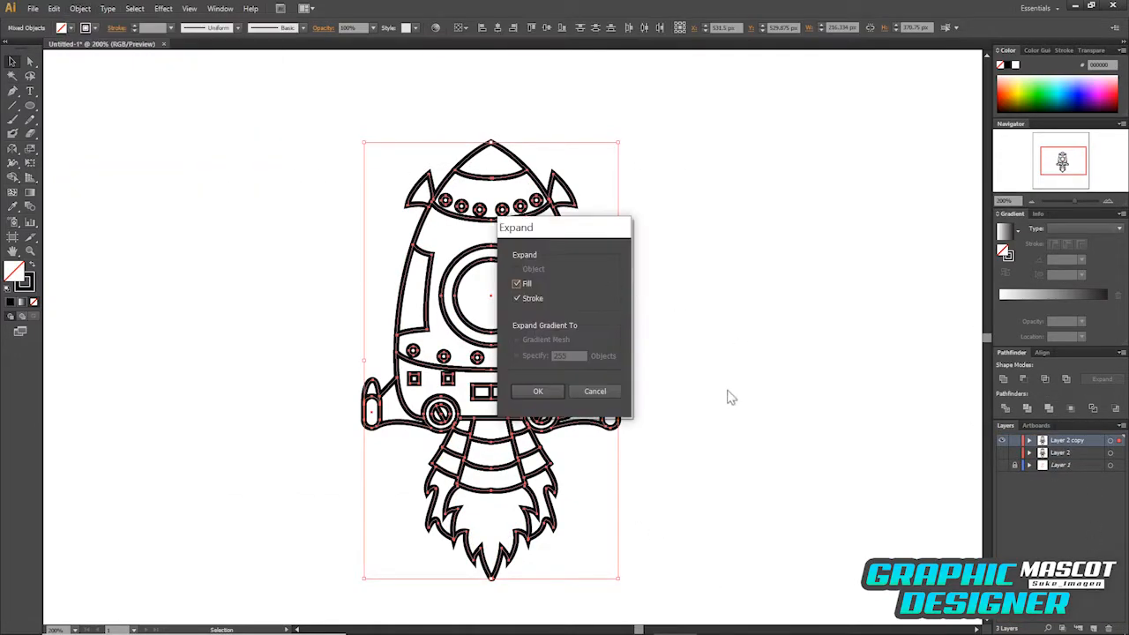
pyautogui.click(547, 393)
# Try filling the regions of the expanded rocket copy with pink using the Live Paint Bucket and separating the painted shapes.
pyautogui.press('k')
pyautogui.doubleClick(15, 272)
pyautogui.click(500, 252)
pyautogui.click(687, 254)
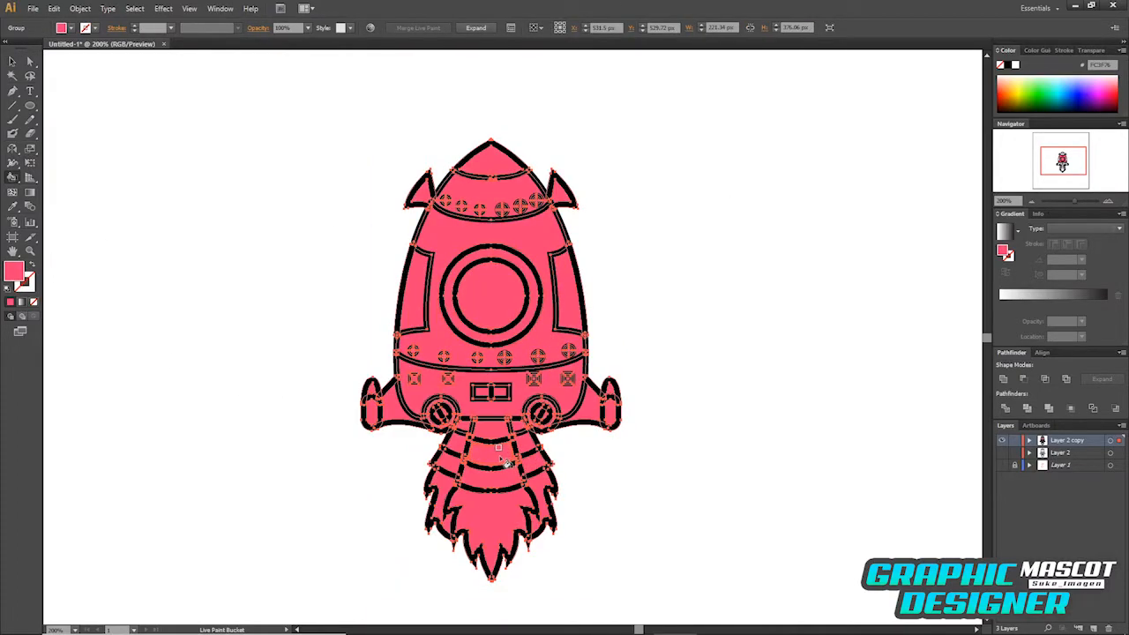
pyautogui.press('v')
pyautogui.click(704, 291)
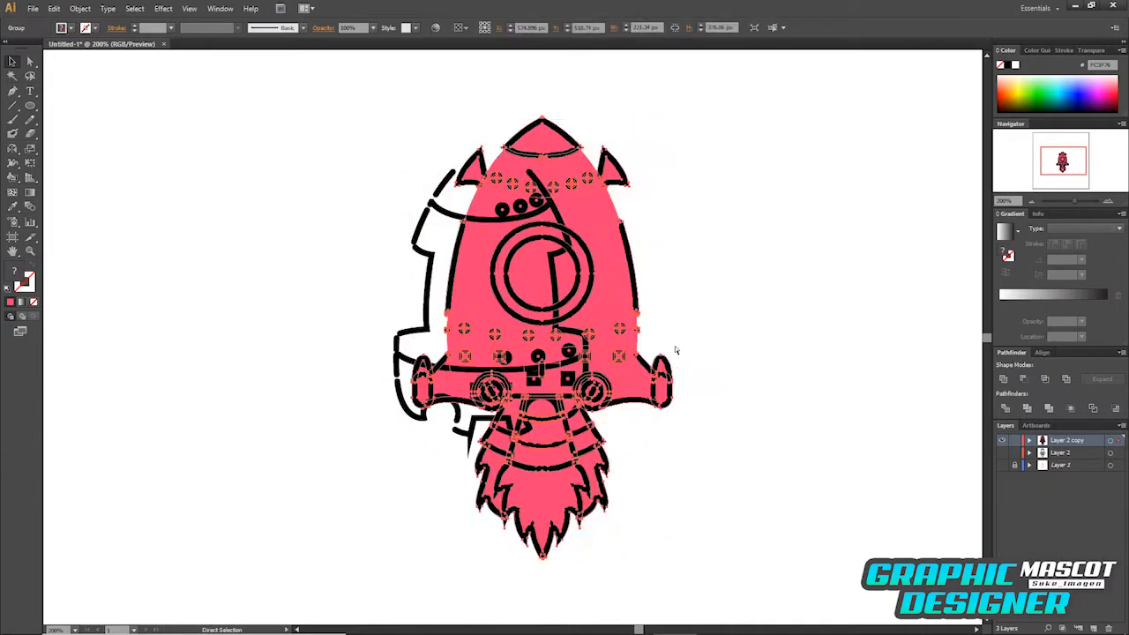
# Undo the pink live paint, the expansion and the duplication of Layer 2.
pyautogui.hotkey('ctrl', 'z')
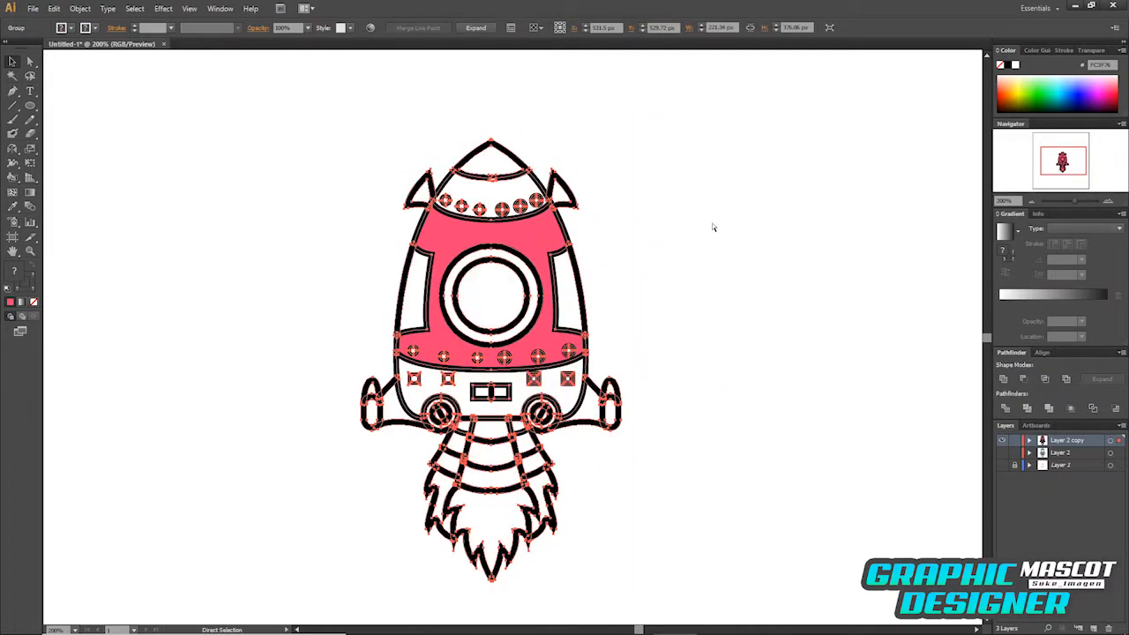
pyautogui.hotkey('ctrl', 'z')
pyautogui.hotkey('ctrl', 'z')
pyautogui.click(570, 379)
pyautogui.hotkey('ctrl', 'z')
pyautogui.hotkey('ctrl', 'z')
# Release the lower hull's compound path and clear the duplicate outlines from its right-hand square bolts.
pyautogui.hotkey('ctrl', '+')
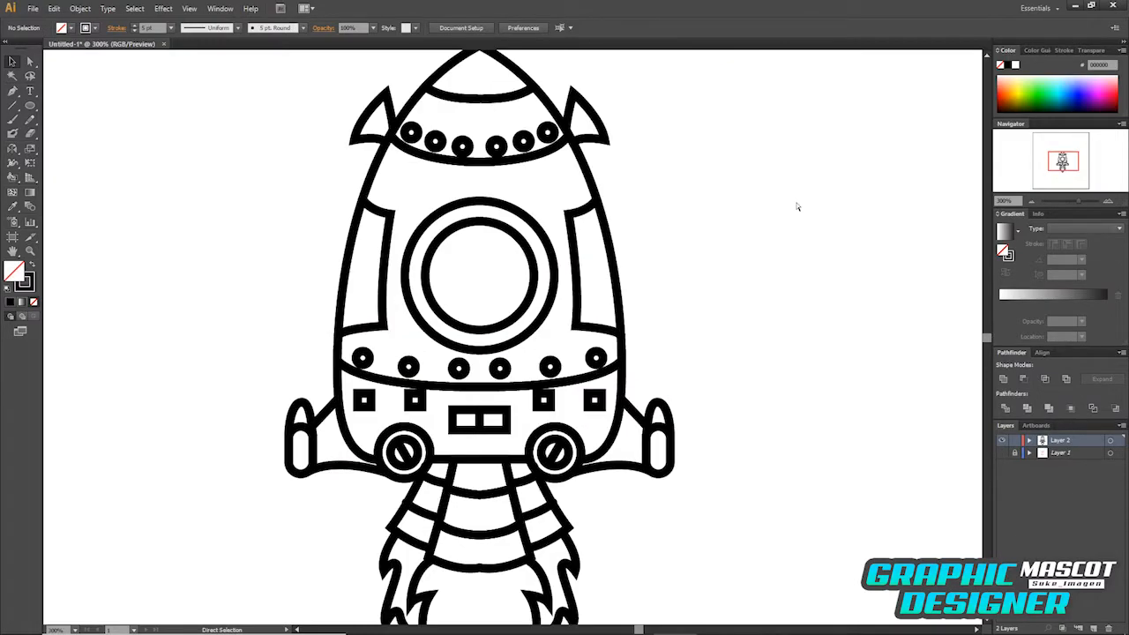
pyautogui.moveTo(620, 393); pyautogui.dragTo(620, 409)
pyautogui.hotkey('ctrl', 'z')
pyautogui.click(662, 366)
pyautogui.click(621, 395)
pyautogui.click(601, 412)
pyautogui.rightClick(598, 404)
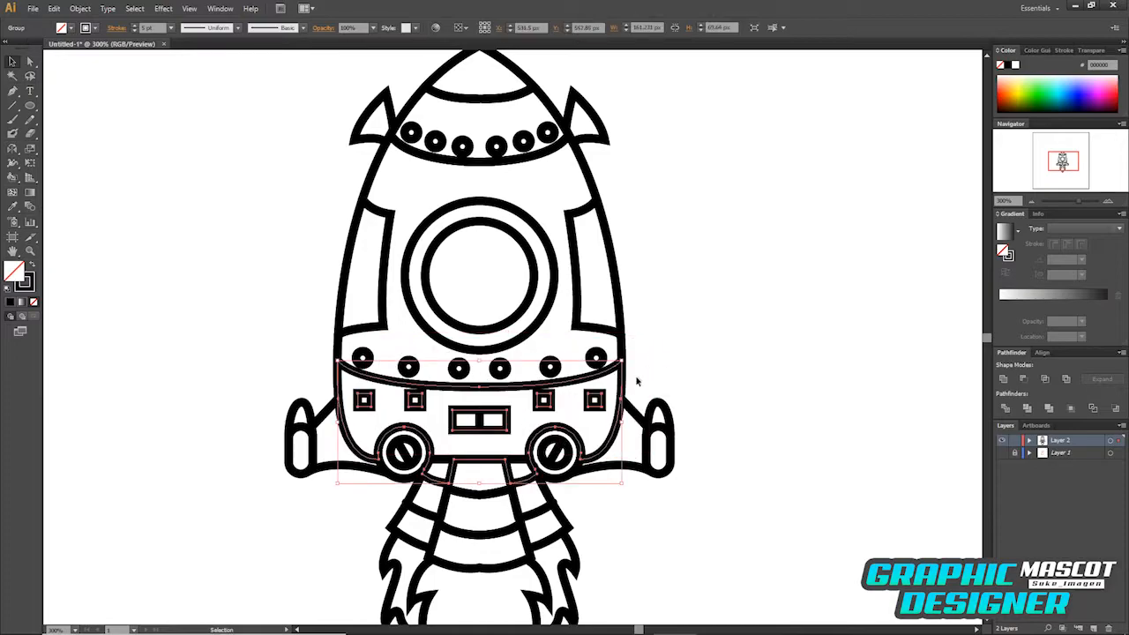
pyautogui.rightClick(651, 485)
pyautogui.click(651, 495)
pyautogui.moveTo(602, 410); pyautogui.dragTo(603, 414)
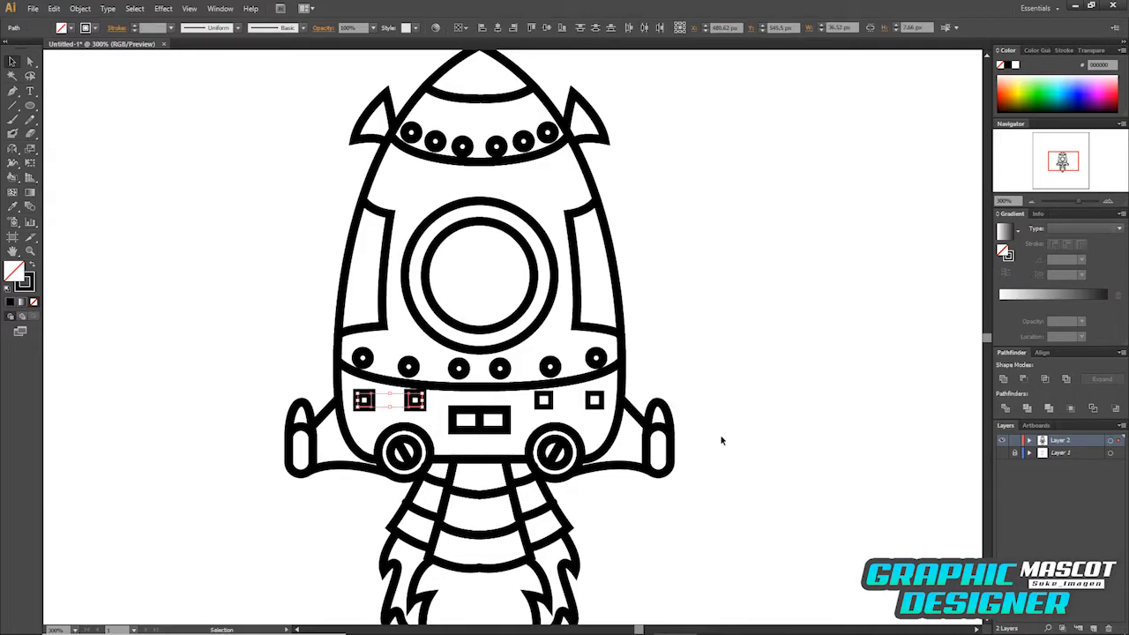
# Release the main hull's compound path to separate the duplicate rivet outlines in its lower band.
pyautogui.click(556, 364)
pyautogui.click(564, 370)
pyautogui.moveTo(559, 366); pyautogui.dragTo(582, 301)
pyautogui.hotkey('ctrl', 'z')
pyautogui.rightClick(593, 340)
pyautogui.click(676, 433)
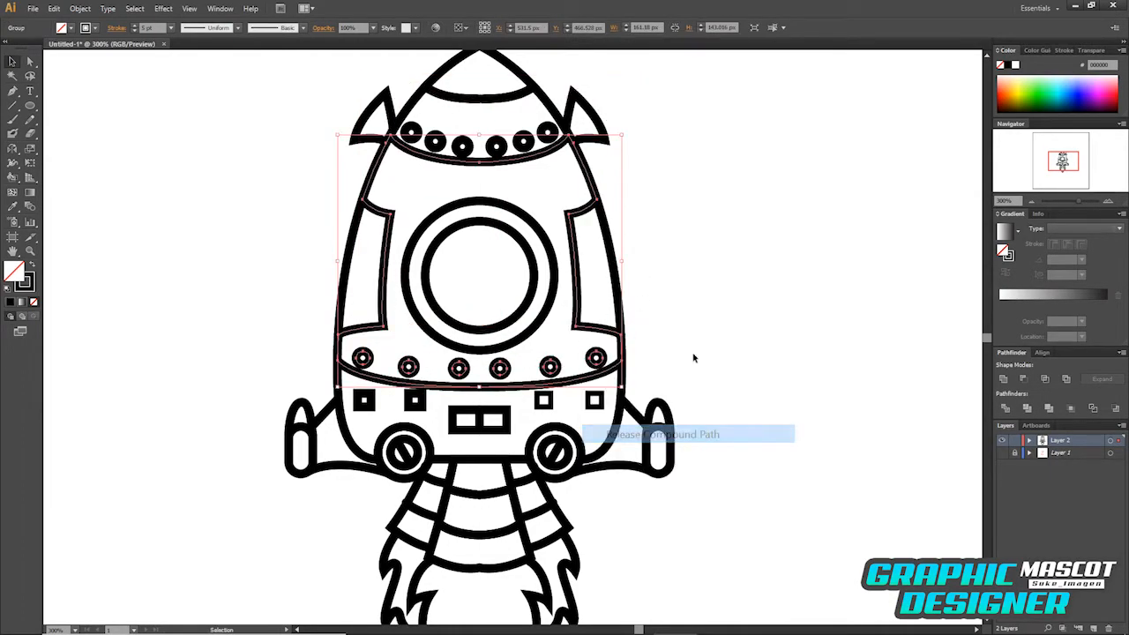
pyautogui.click(677, 390)
pyautogui.rightClick(605, 354)
pyautogui.click(664, 342)
pyautogui.rightClick(625, 354)
pyautogui.click(673, 446)
pyautogui.click(690, 388)
# Delete the duplicate rivet outlines and the three left rivets from the main hull's lower band.
pyautogui.click(611, 315)
pyautogui.moveTo(464, 363); pyautogui.dragTo(460, 328)
pyautogui.hotkey('ctrl', 'z')
pyautogui.keyDown('shift'); pyautogui.click(413, 359); pyautogui.keyUp('shift')
pyautogui.keyDown('shift'); pyautogui.click(368, 352); pyautogui.keyUp('shift')
pyautogui.press('Delete')
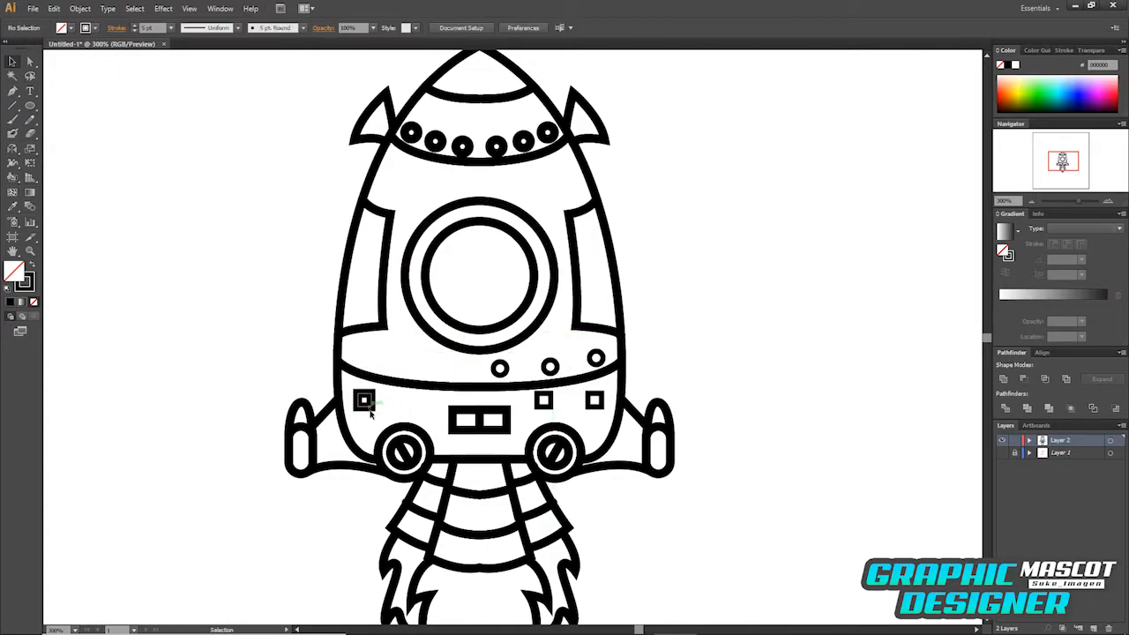
pyautogui.rightClick(463, 136)
pyautogui.click(522, 115)
pyautogui.rightClick(564, 132)
pyautogui.click(636, 106)
pyautogui.hotkey('ctrl', 'z')
pyautogui.moveTo(569, 137); pyautogui.dragTo(622, 77)
pyautogui.hotkey('ctrl', 'z')
# Release the compound path of the riveted nose band to separate its duplicate rivet outlines.
pyautogui.rightClick(514, 108)
pyautogui.click(565, 202)
pyautogui.click(662, 131)
pyautogui.click(567, 135)
pyautogui.rightClick(546, 123)
pyautogui.click(589, 219)
# Delete the nose band's duplicate rivet outlines and its three left rivets.
pyautogui.moveTo(555, 133); pyautogui.dragTo(552, 119)
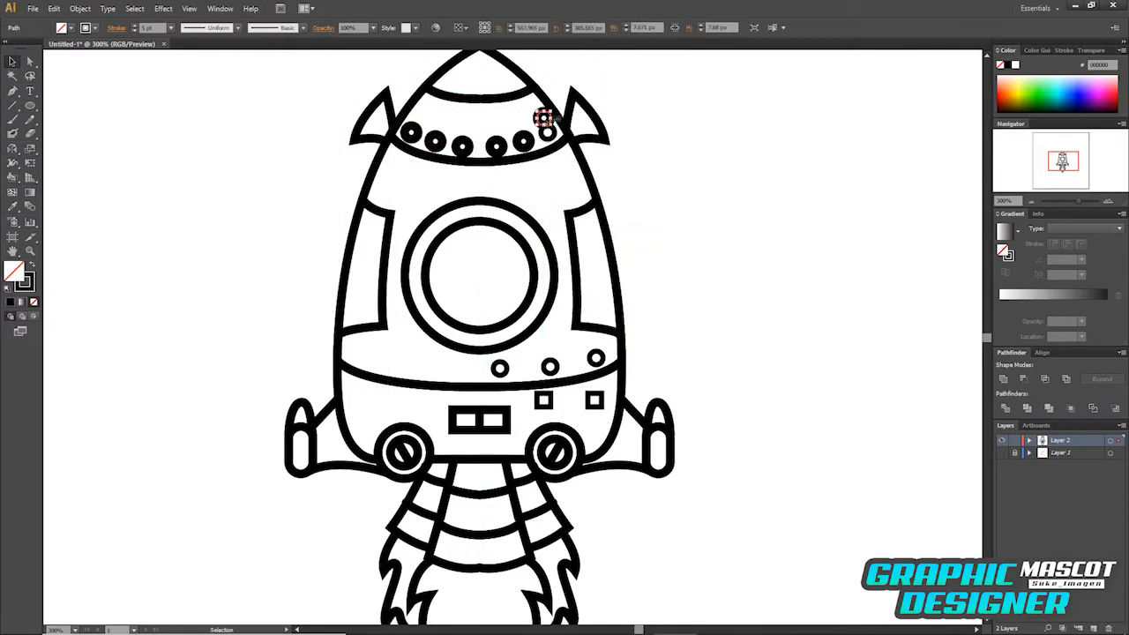
pyautogui.press('Delete')
pyautogui.click(529, 145)
pyautogui.press('Delete')
pyautogui.click(420, 132)
pyautogui.press('Delete')
# Select the right-side nose rivets, hull rivets and square bolts and reflect a copy across the rocket's vertical centre line.
pyautogui.moveTo(598, 369); pyautogui.dragTo(600, 371)
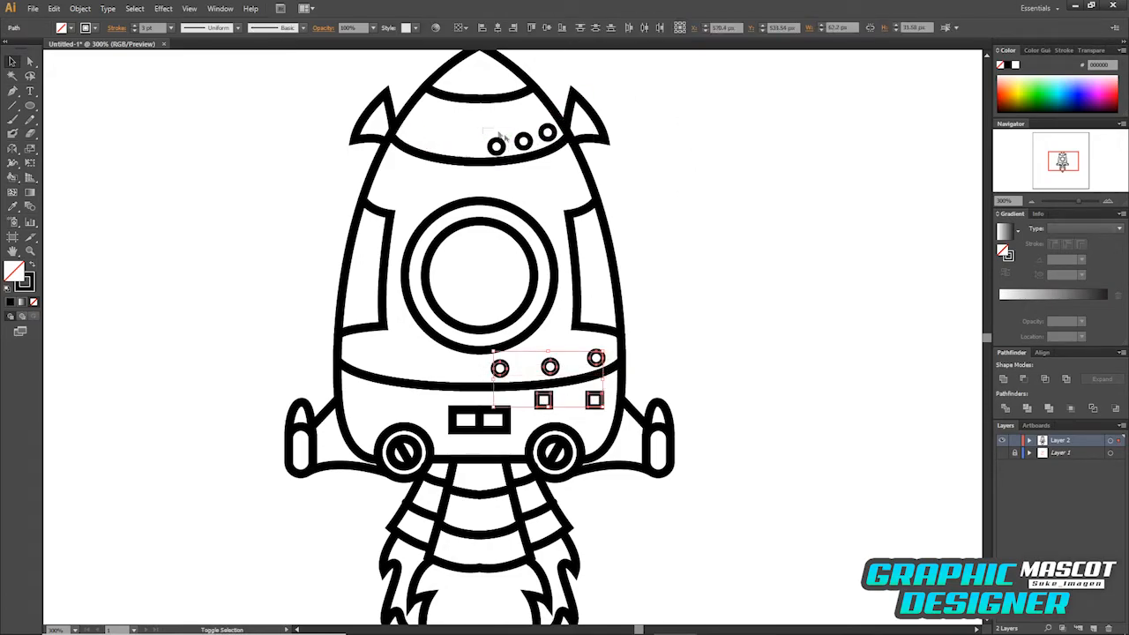
pyautogui.moveTo(496, 372); pyautogui.dragTo(500, 371)
pyautogui.hotkey('ctrl', 'z')
pyautogui.click(479, 458)
pyautogui.press('v')
pyautogui.click(735, 336)
# Duplicate Layer 2, hide the original, select all artwork on the copy and expand its fill and stroke.
pyautogui.moveTo(1061, 440); pyautogui.dragTo(1094, 628)
pyautogui.click(1002, 452)
pyautogui.click(1110, 440)
pyautogui.click(80, 9)
pyautogui.click(112, 181)
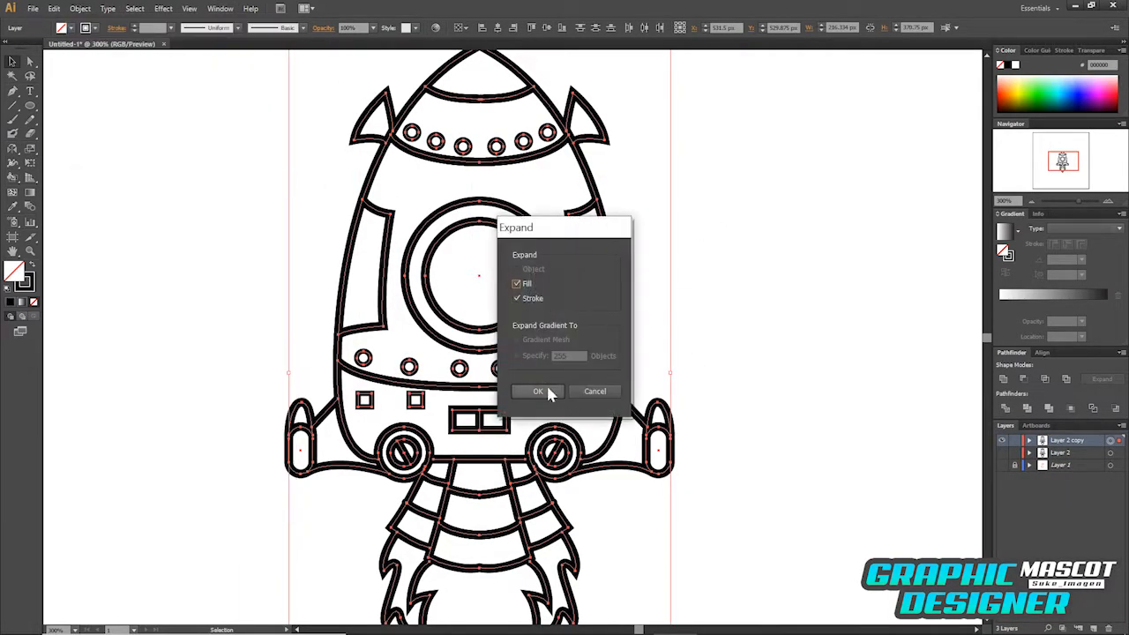
pyautogui.click(538, 391)
# Choose a pinkish-red fill and paint all enclosed regions of the expanded rocket with the Live Paint Bucket.
pyautogui.doubleClick(15, 272)
pyautogui.click(515, 247)
pyautogui.click(695, 240)
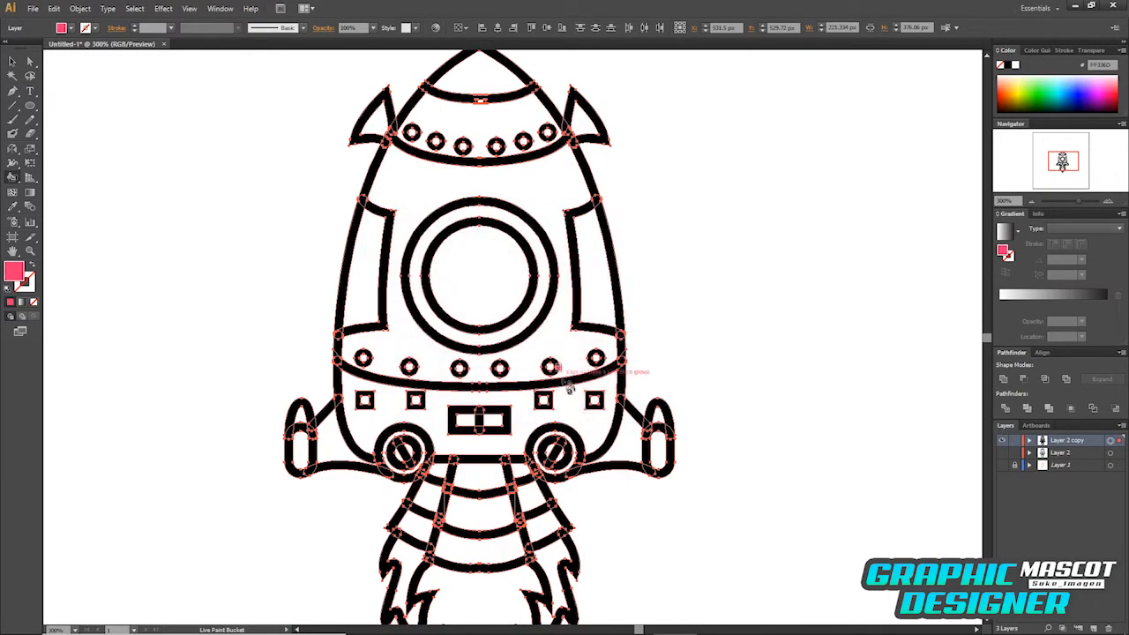
pyautogui.click(567, 388)
pyautogui.tripleClick(570, 353)
# Expand the live paint group and ungroup the resulting rocket shapes twice.
pyautogui.press('v')
pyautogui.click(476, 28)
pyautogui.rightClick(508, 290)
pyautogui.click(555, 386)
pyautogui.rightClick(541, 325)
pyautogui.click(587, 422)
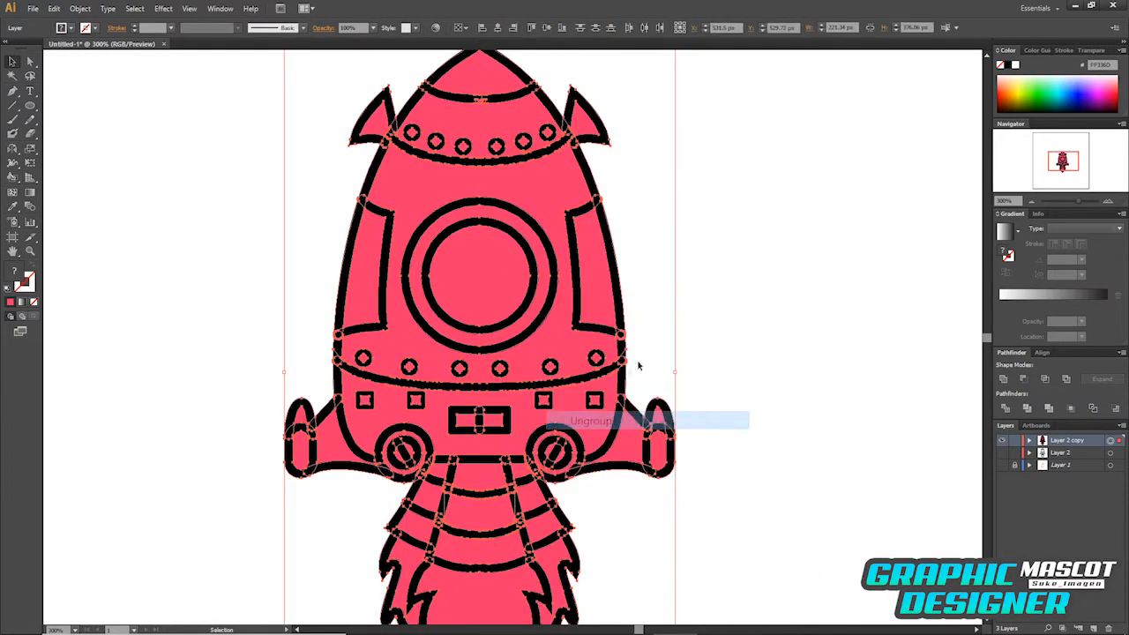
# Select all pinkish-red shapes by matching fill colour and move them onto a new layer beneath the Layer 2 copy line art.
pyautogui.click(719, 339)
pyautogui.click(560, 346)
pyautogui.click(678, 314)
pyautogui.click(559, 310)
pyautogui.click(134, 8)
pyautogui.moveTo(202, 163)
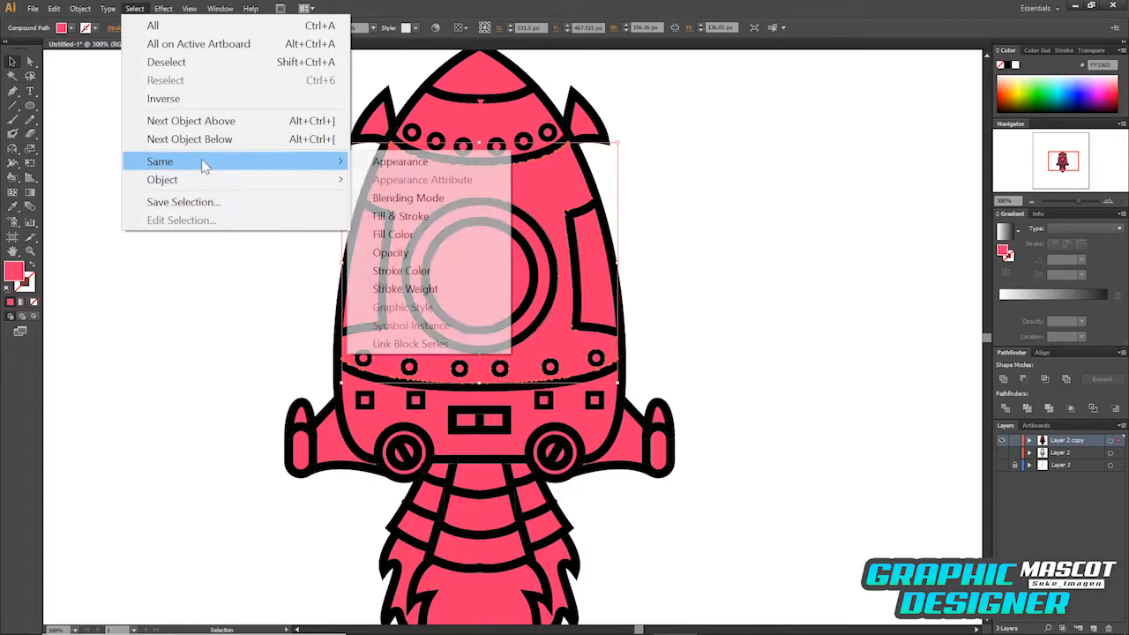
pyautogui.click(388, 234)
pyautogui.hotkey('ctrl', 'x')
pyautogui.click(1093, 628)
pyautogui.hotkey('ctrl', 'f')
pyautogui.moveTo(1065, 452); pyautogui.dragTo(1065, 437)
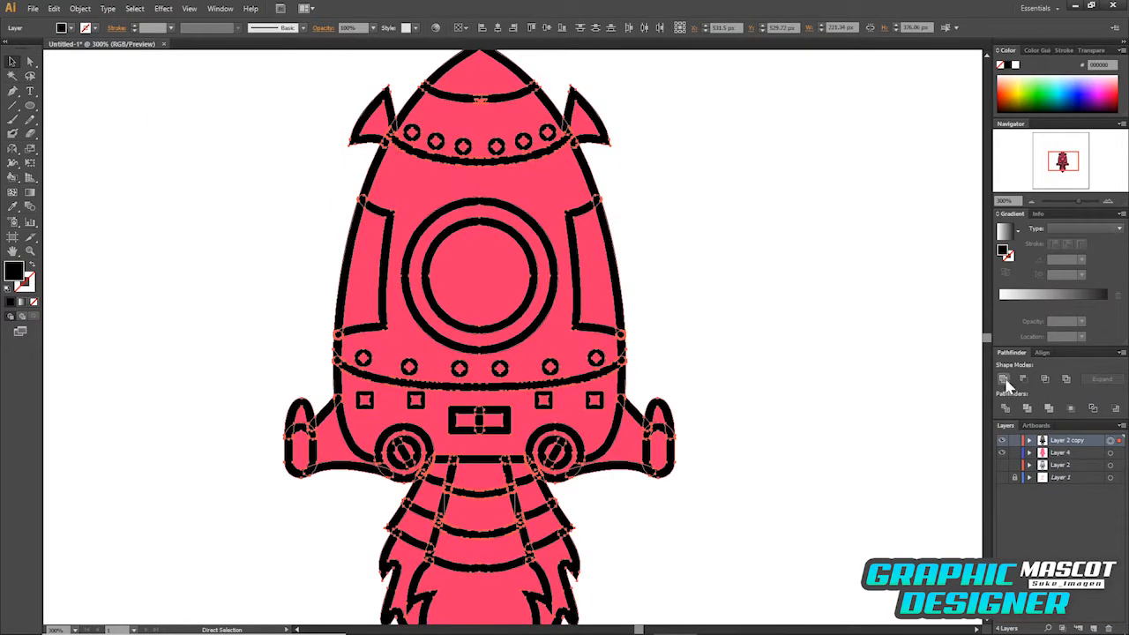
# Offset the paths of all pinkish-red shapes on Layer 4 by 2 px with mitered joins.
pyautogui.click(1109, 453)
pyautogui.click(80, 9)
pyautogui.moveTo(253, 320)
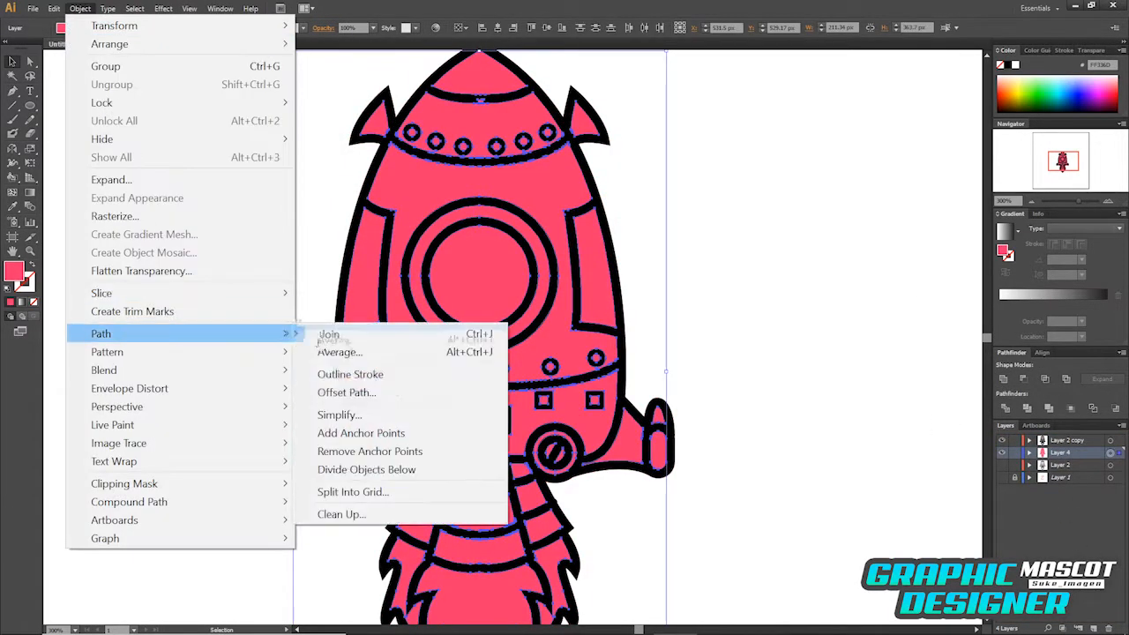
pyautogui.click(352, 388)
pyautogui.click(489, 355)
pyautogui.write('2')
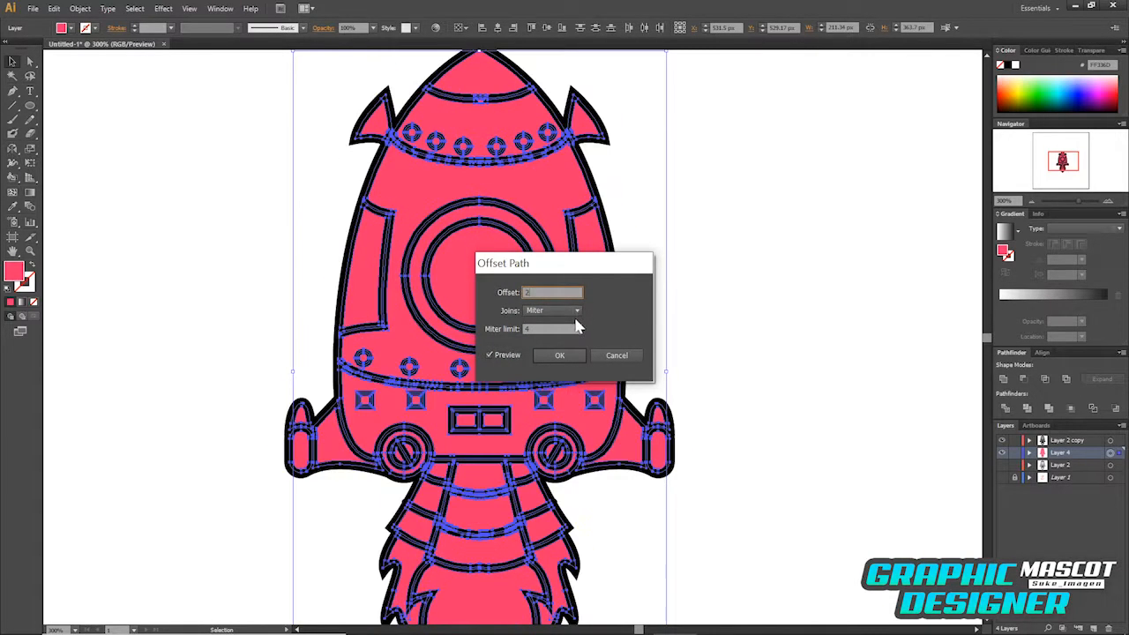
pyautogui.press('Return')
# Ungroup the offset pinkish-red shapes, deselect them and undo a trial move of one shape.
pyautogui.rightClick(585, 383)
pyautogui.click(618, 406)
pyautogui.rightClick(588, 402)
pyautogui.click(755, 380)
pyautogui.moveTo(554, 328); pyautogui.dragTo(609, 250)
pyautogui.hotkey('ctrl', 'z')
# Draw a small black patch over the notch in the nose seam on Layer 2 copy and unite it with the line art.
pyautogui.moveTo(714, 263); pyautogui.dragTo(722, 325)
pyautogui.hotkey('ctrl', '+')
pyautogui.hotkey('ctrl', '+')
pyautogui.hotkey('ctrl', '+')
pyautogui.moveTo(561, 215); pyautogui.dragTo(579, 538)
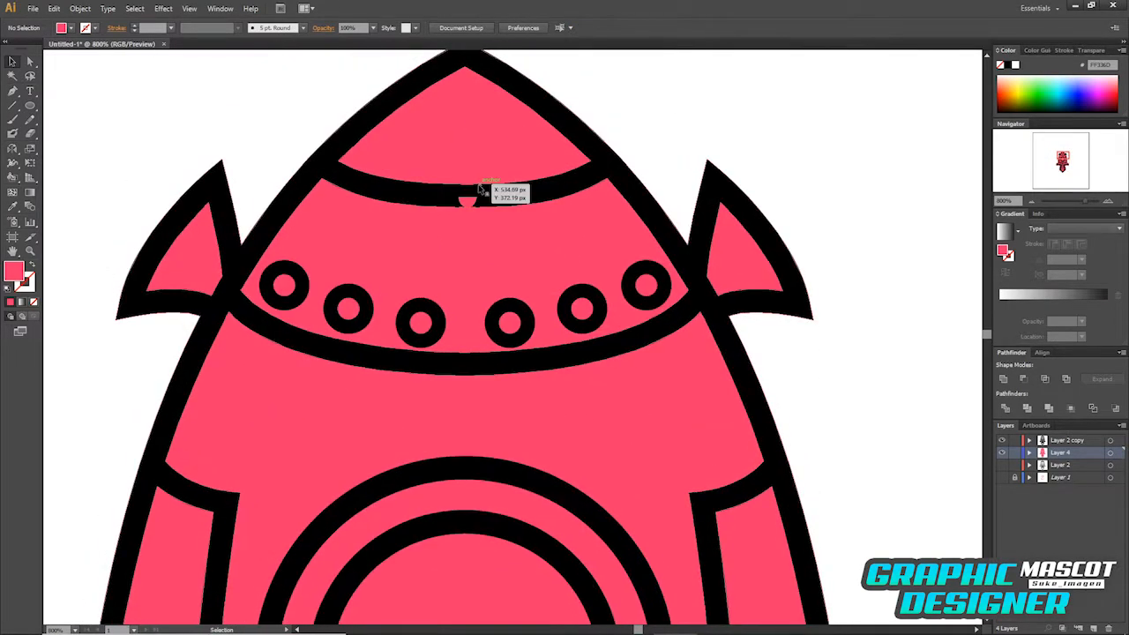
pyautogui.click(1044, 440)
pyautogui.press('p')
pyautogui.moveTo(500, 209); pyautogui.dragTo(505, 208)
pyautogui.press('v')
pyautogui.keyDown('shift'); pyautogui.click(532, 189); pyautogui.keyUp('shift')
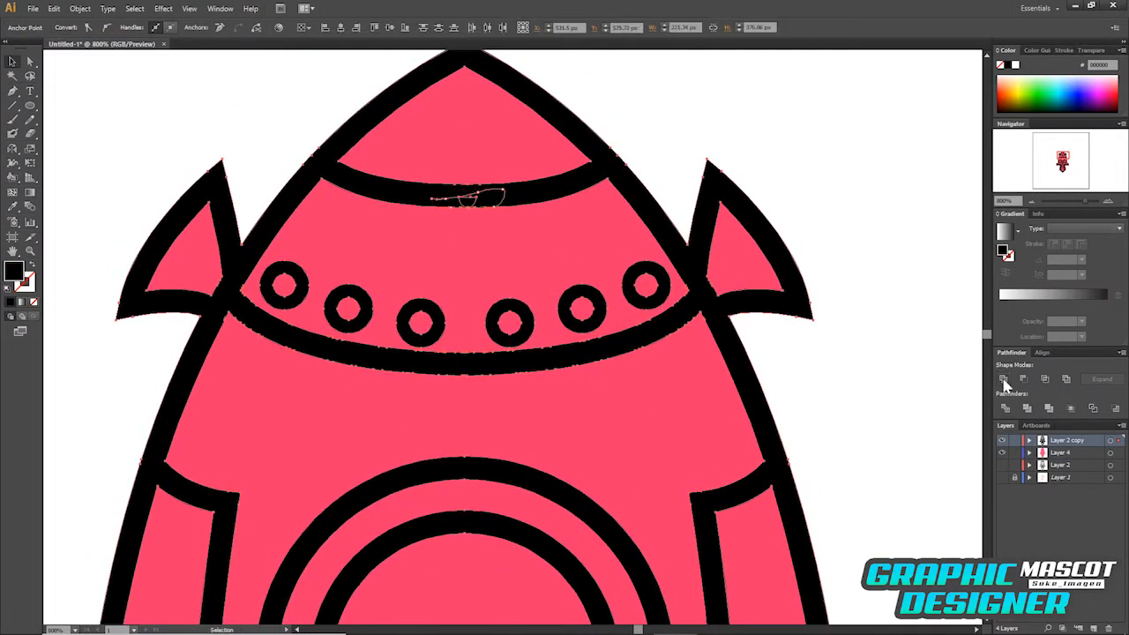
pyautogui.click(1003, 380)
pyautogui.click(799, 340)
# Fill the rocket's nose tip and the riveted nose band with bright red.
pyautogui.hotkey('ctrl', '-')
pyautogui.hotkey('ctrl', '-')
pyautogui.moveTo(752, 568); pyautogui.dragTo(757, 405)
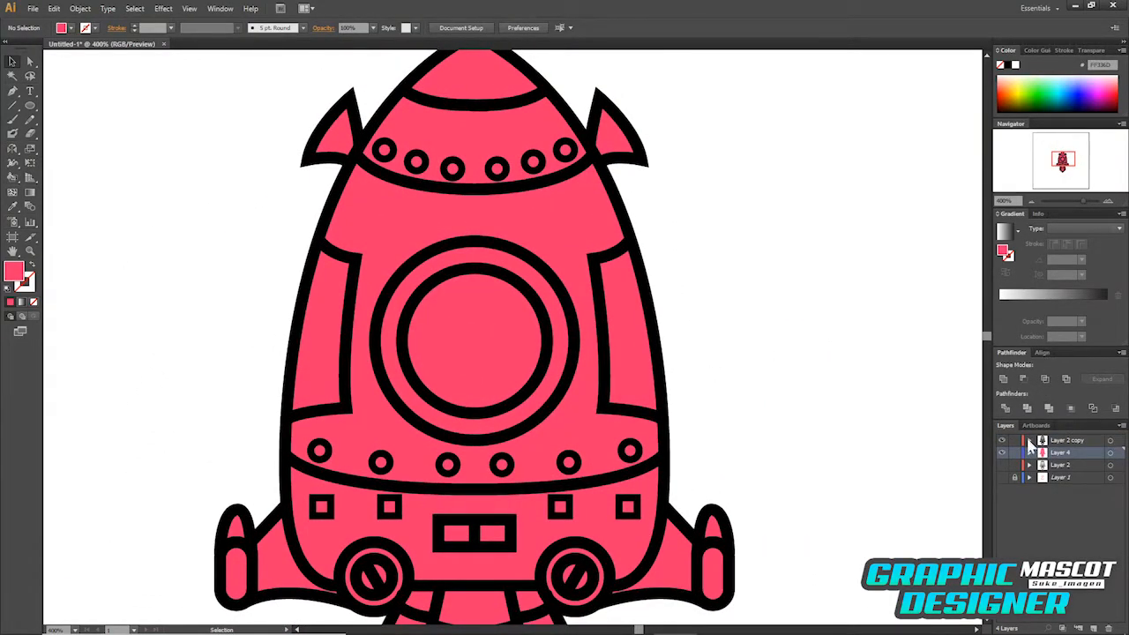
pyautogui.click(484, 144)
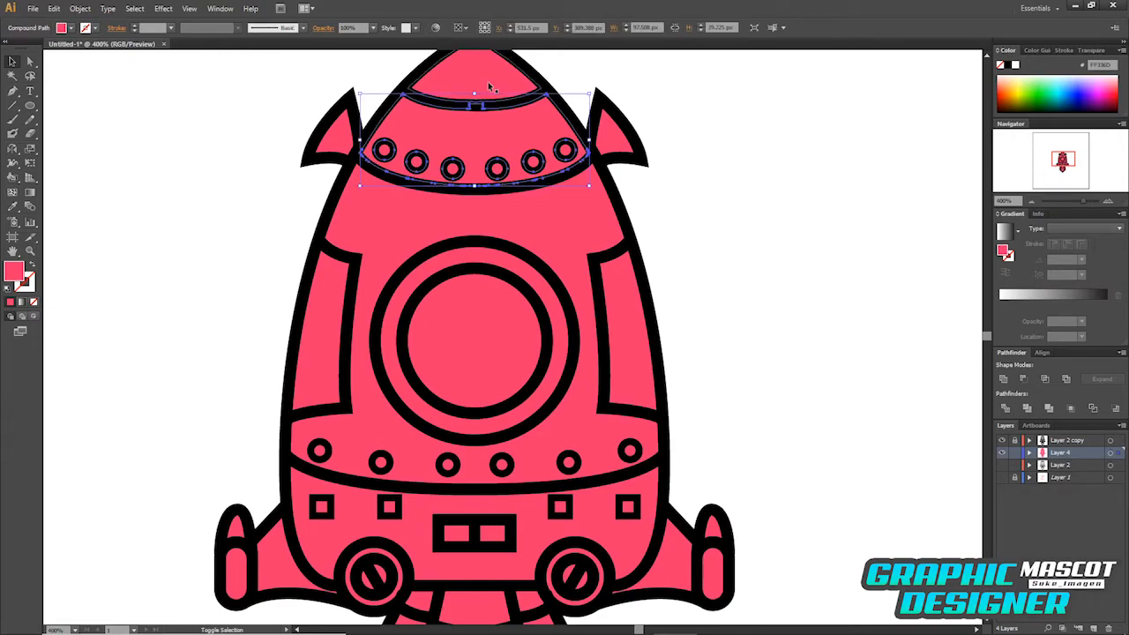
pyautogui.doubleClick(13, 270)
pyautogui.moveTo(588, 407); pyautogui.dragTo(588, 413)
pyautogui.click(538, 258)
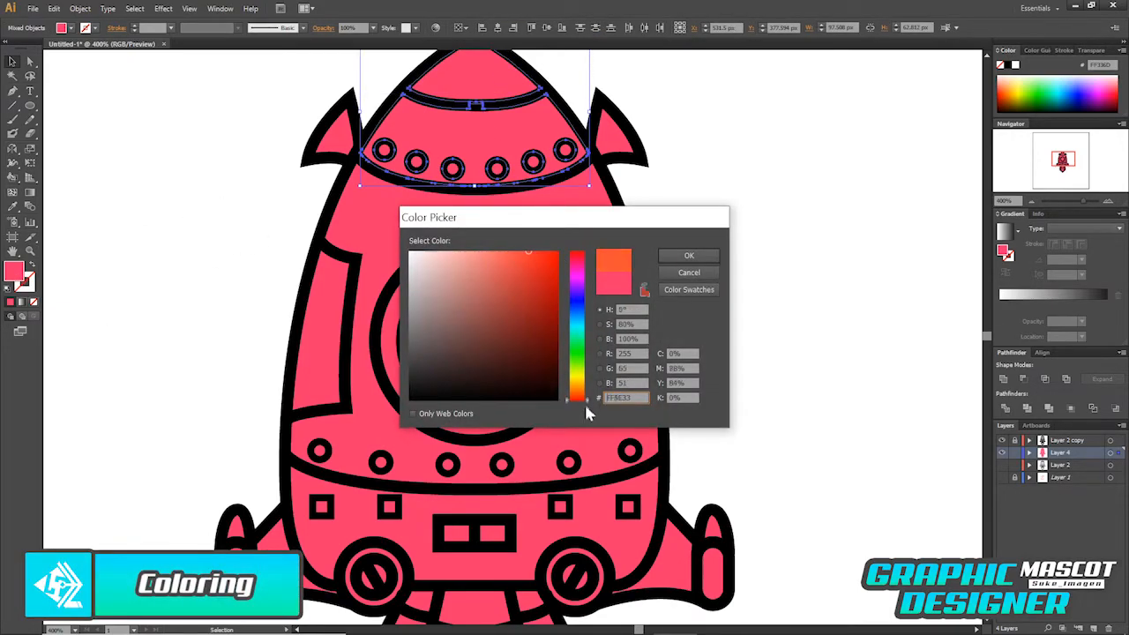
pyautogui.click(688, 256)
pyautogui.click(719, 283)
# Fill the small upper fins, lower side fins and side boosters with the red sampled from the nose band.
pyautogui.click(610, 134)
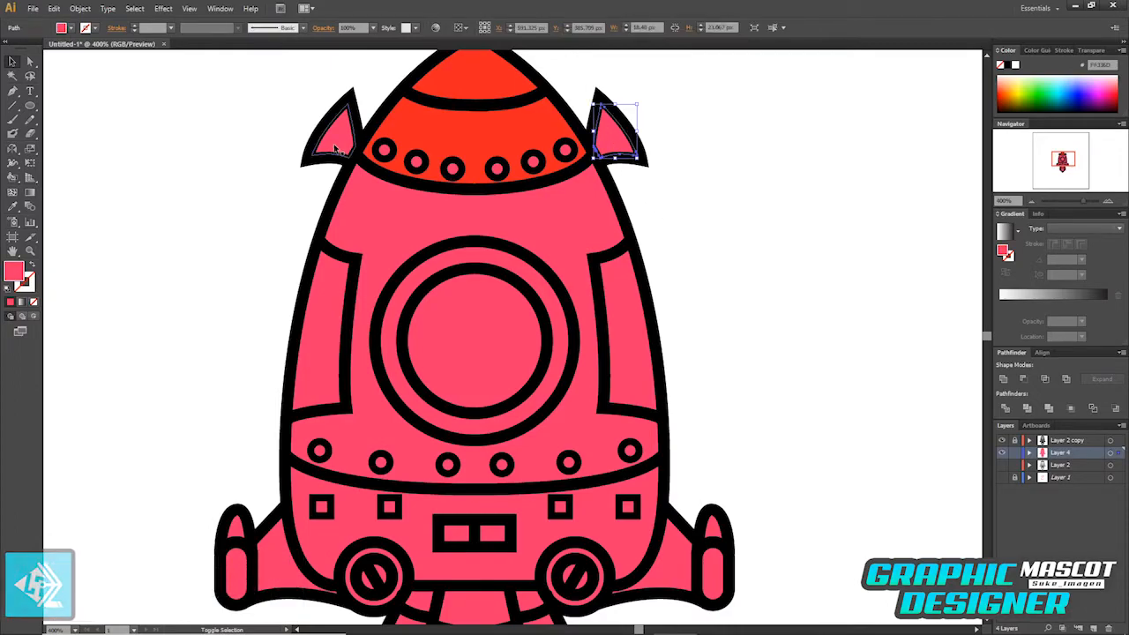
pyautogui.keyDown('shift'); pyautogui.click(676, 541); pyautogui.keyUp('shift')
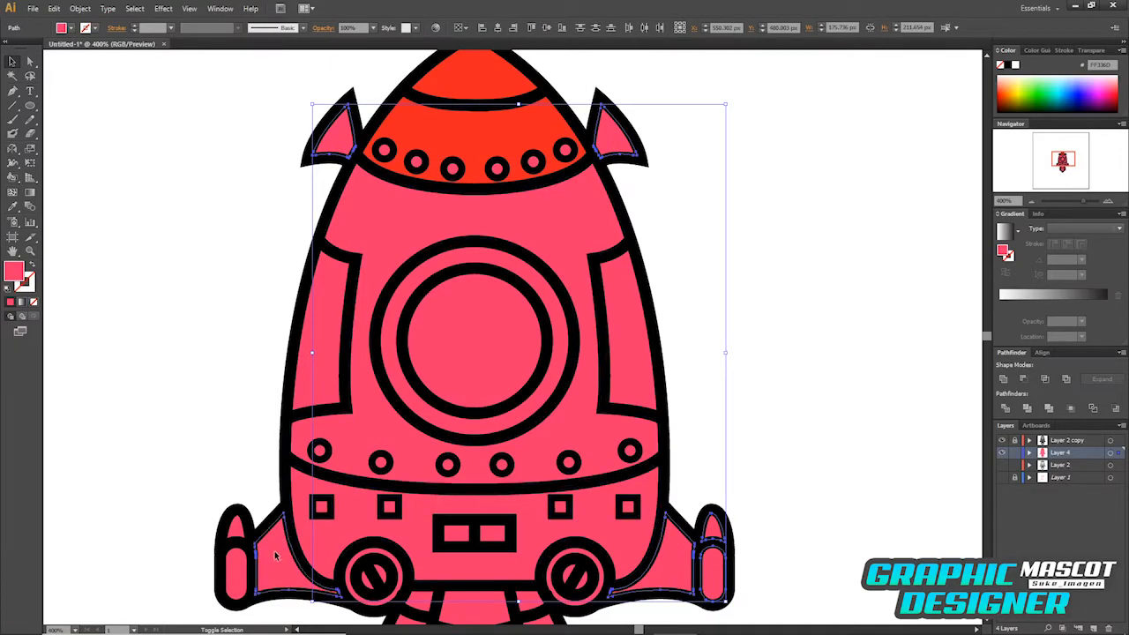
pyautogui.keyDown('shift'); pyautogui.click(236, 569); pyautogui.keyUp('shift')
pyautogui.keyDown('shift'); pyautogui.click(237, 531); pyautogui.keyUp('shift')
pyautogui.press('i')
pyautogui.click(514, 125)
pyautogui.press('v')
pyautogui.click(709, 245)
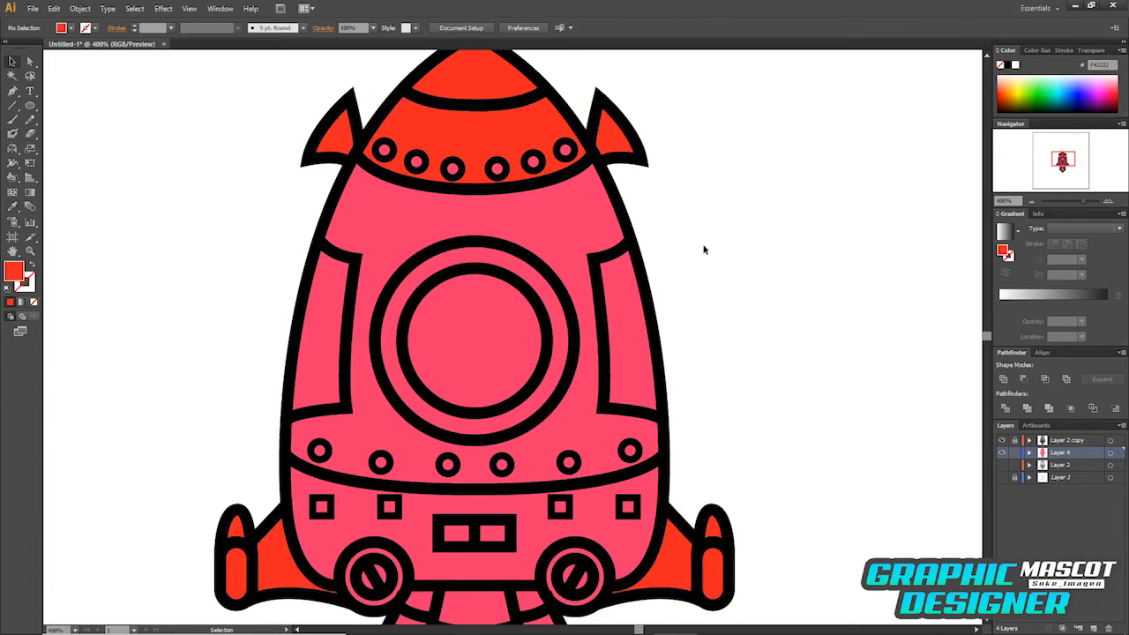
# Fill the upper and lower hull sections with white sampled from the artboard.
pyautogui.click(583, 407)
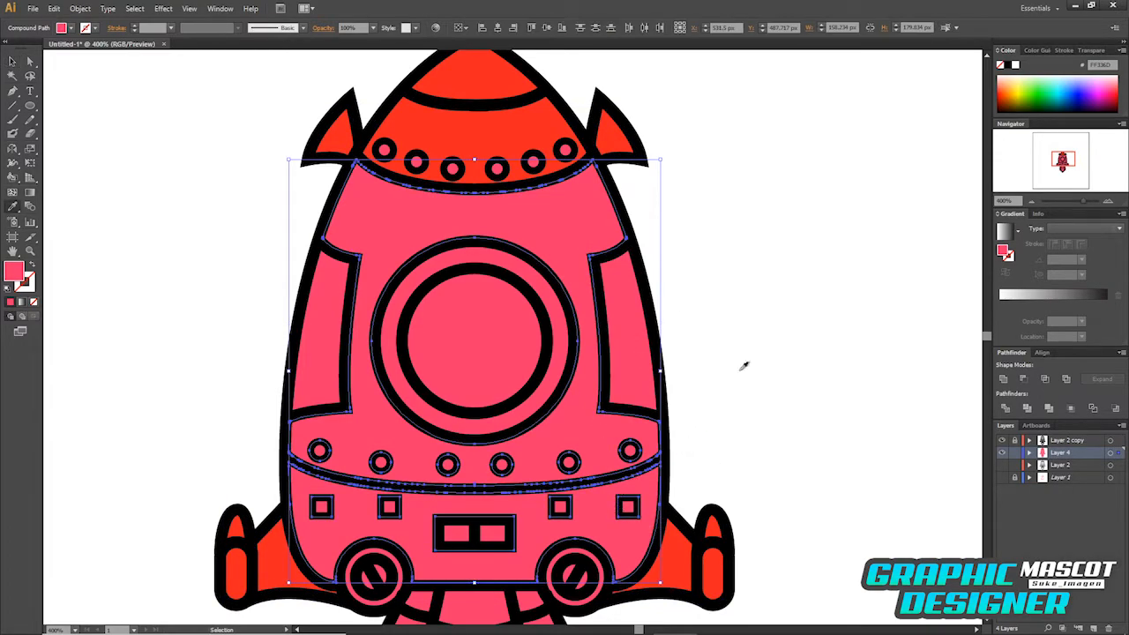
pyautogui.click(740, 370)
pyautogui.press('v')
pyautogui.click(748, 373)
# Fill the porthole's outer ring with medium blue and its inner glass with bright cyan.
pyautogui.click(564, 353)
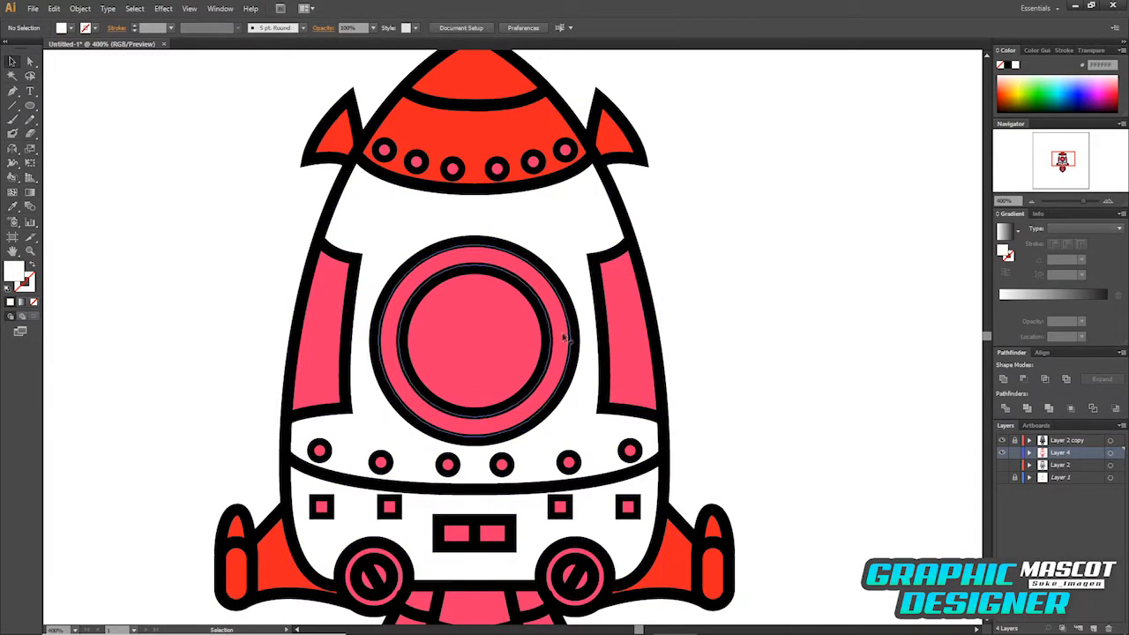
pyautogui.doubleClick(17, 279)
pyautogui.click(572, 315)
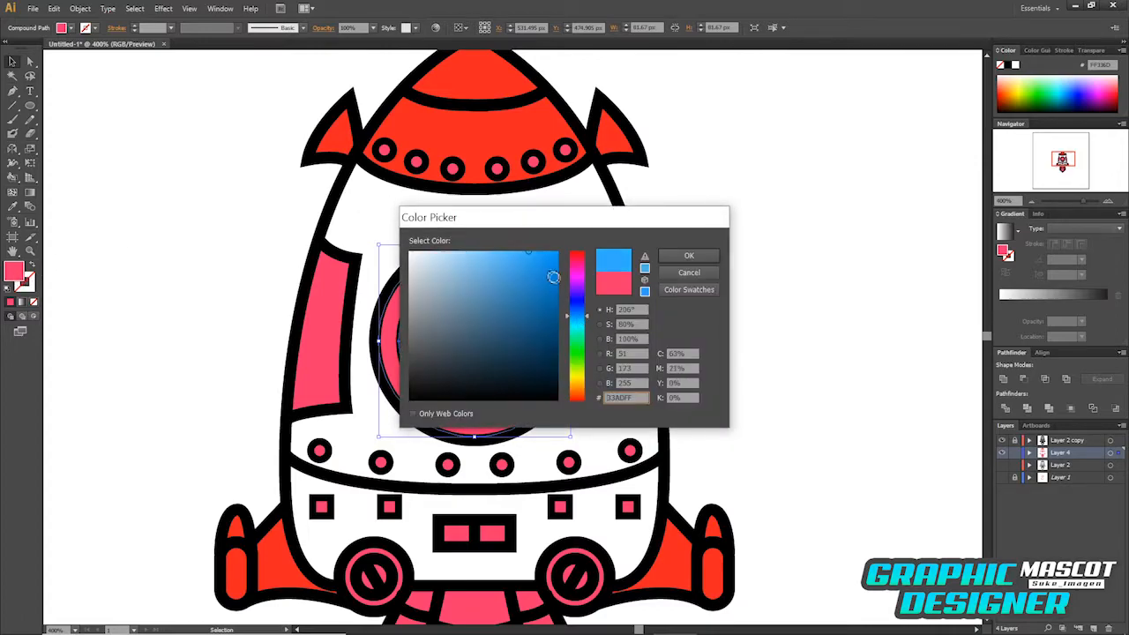
pyautogui.click(688, 255)
pyautogui.click(491, 331)
pyautogui.doubleClick(15, 273)
pyautogui.click(576, 322)
pyautogui.click(689, 255)
pyautogui.click(644, 335)
pyautogui.keyDown('shift'); pyautogui.click(343, 341); pyautogui.keyUp('shift')
pyautogui.moveTo(660, 350); pyautogui.dragTo(684, 258)
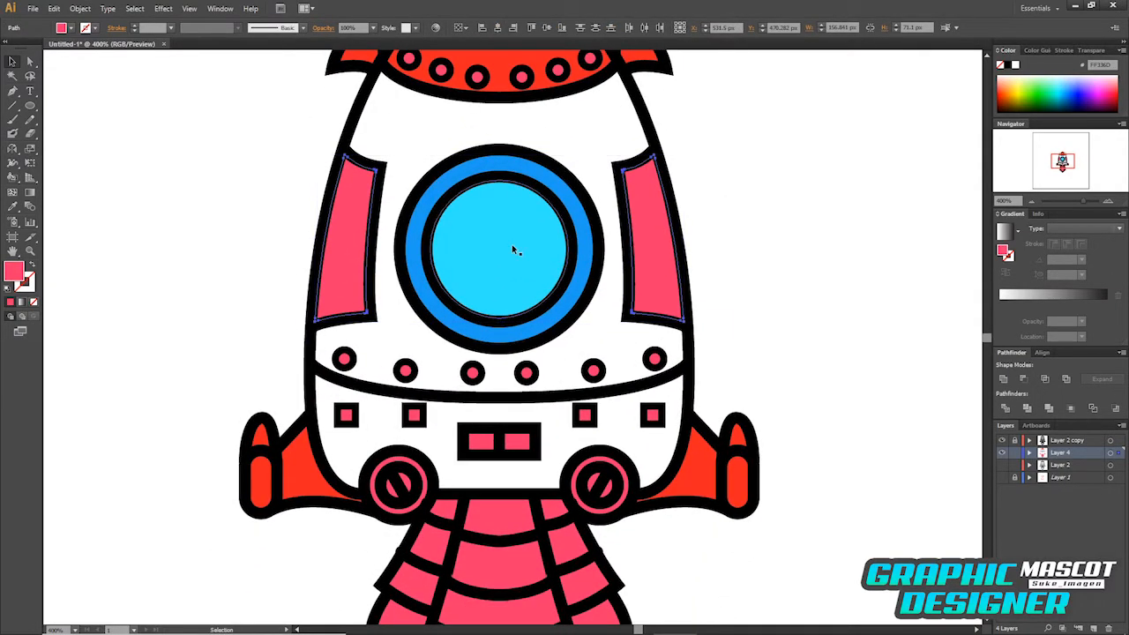
pyautogui.hotkey('ctrl', 'z')
pyautogui.hotkey('ctrl', 'shift', 'z')
pyautogui.keyDown('shift'); pyautogui.click(654, 254); pyautogui.keyUp('shift')
pyautogui.click(732, 218)
pyautogui.hotkey('ctrl', 'z')
pyautogui.click(748, 231)
# Fill both hull side panels with light grey.
pyautogui.click(663, 241)
pyautogui.keyDown('shift'); pyautogui.click(343, 236); pyautogui.keyUp('shift')
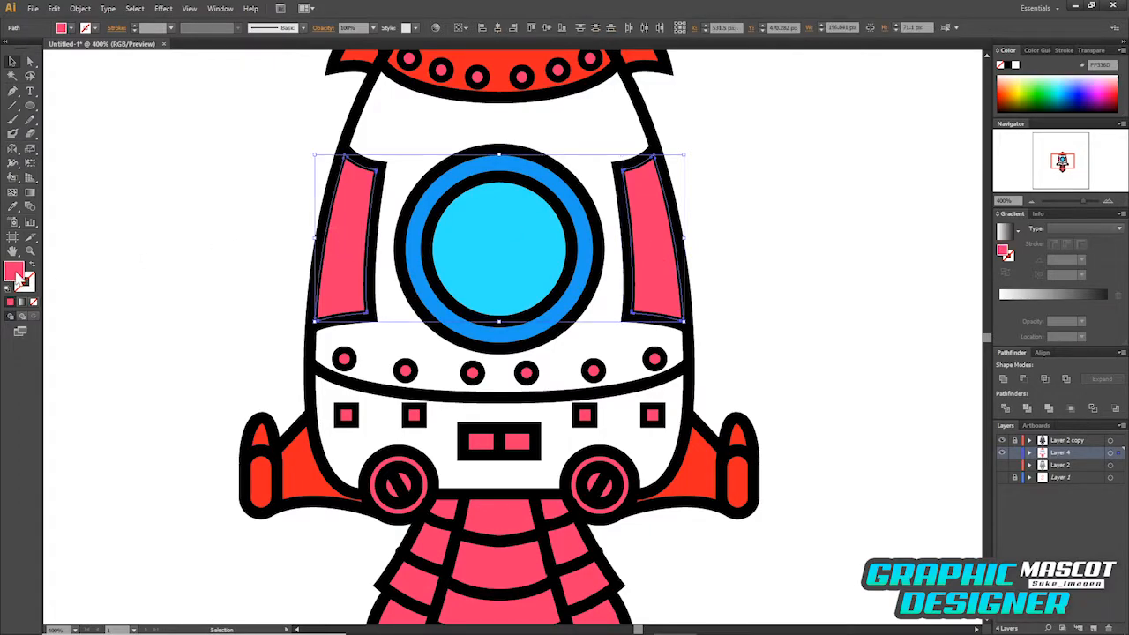
pyautogui.doubleClick(17, 279)
pyautogui.hotkey('ctrl', 'v')
pyautogui.click(689, 255)
pyautogui.click(779, 280)
# Fill all segments of the exhaust nozzle with the light grey sampled from the hull side panel.
pyautogui.moveTo(765, 344); pyautogui.dragTo(774, 308)
pyautogui.click(523, 477)
pyautogui.keyDown('shift'); pyautogui.click(539, 529); pyautogui.keyUp('shift')
pyautogui.moveTo(555, 568); pyautogui.dragTo(569, 509)
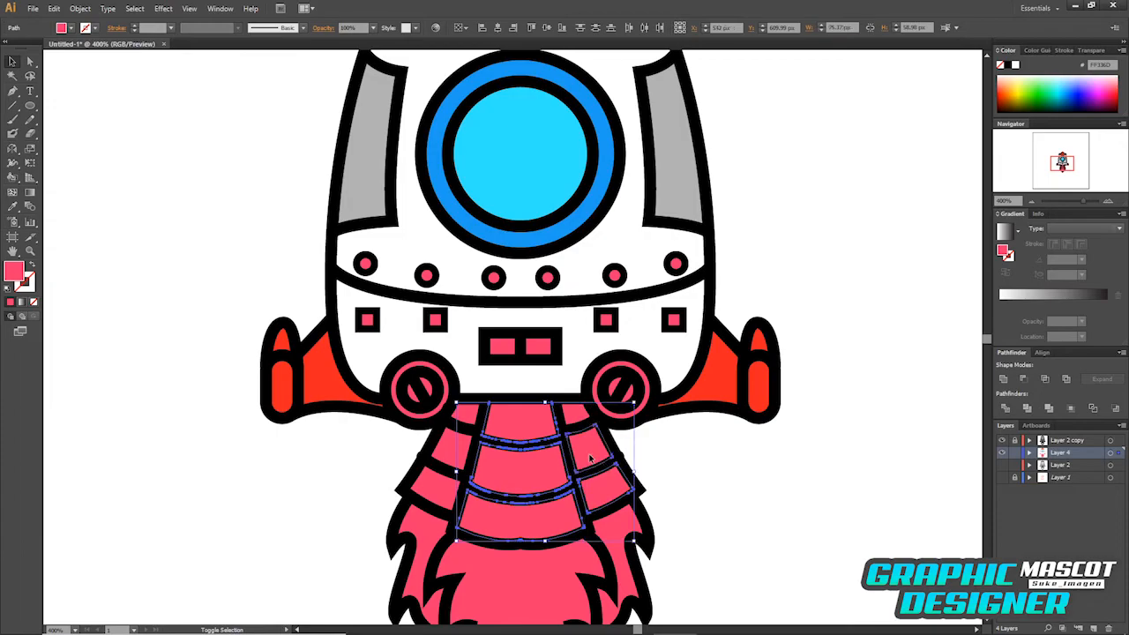
pyautogui.keyDown('shift'); pyautogui.click(441, 482); pyautogui.keyUp('shift')
pyautogui.press('i')
pyautogui.click(677, 205)
pyautogui.press('v')
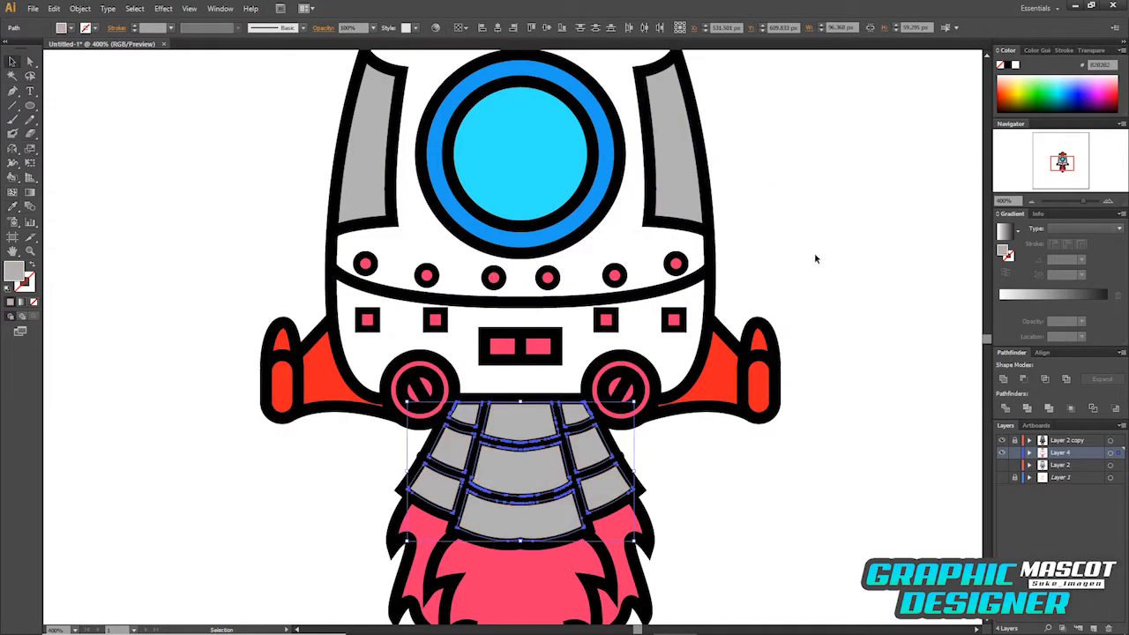
pyautogui.click(816, 251)
# Fill the central flame and both side flames beneath the nozzle with saturated orange.
pyautogui.moveTo(740, 369); pyautogui.dragTo(753, 335)
pyautogui.moveTo(564, 507); pyautogui.dragTo(567, 410)
pyautogui.click(569, 439)
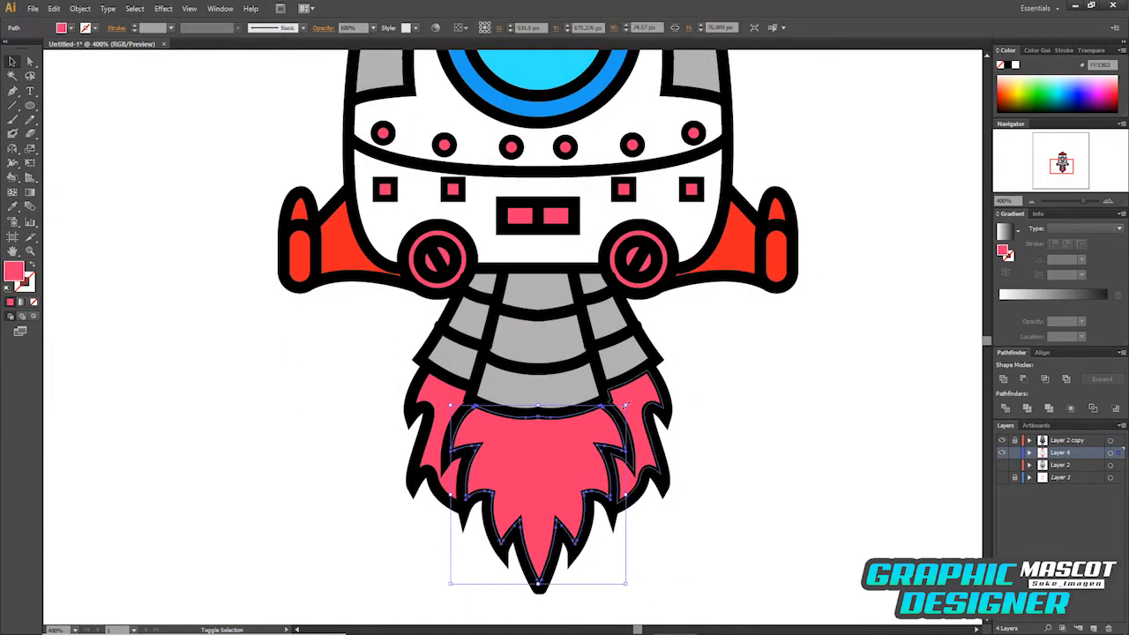
pyautogui.keyDown('shift'); pyautogui.click(637, 399); pyautogui.keyUp('shift')
pyautogui.keyDown('shift'); pyautogui.click(448, 396); pyautogui.keyUp('shift')
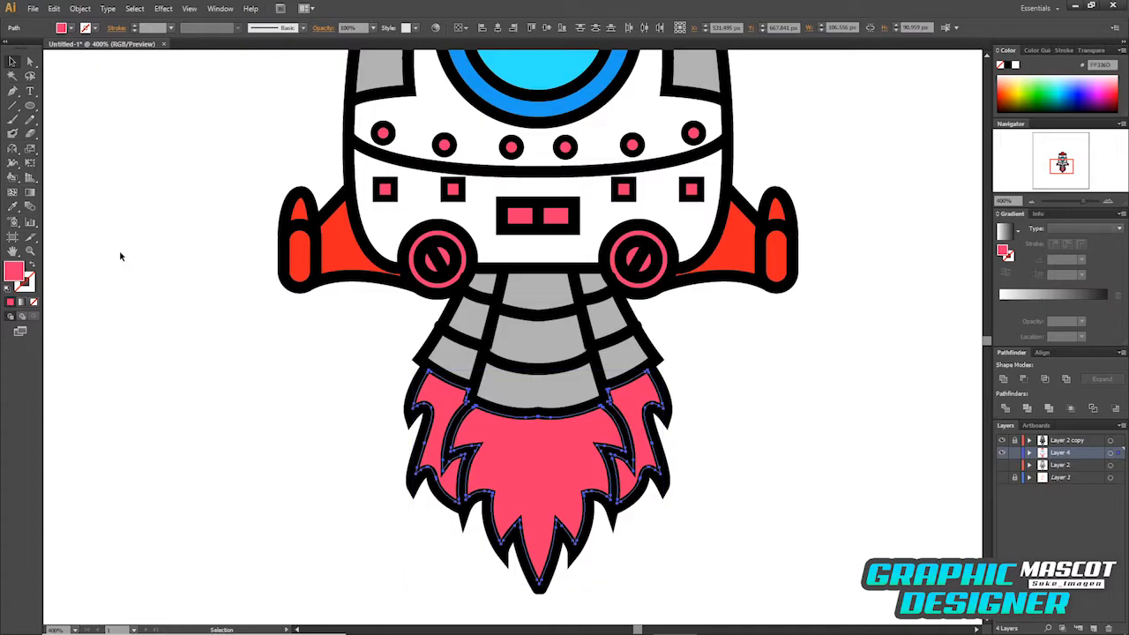
pyautogui.doubleClick(14, 271)
pyautogui.click(578, 390)
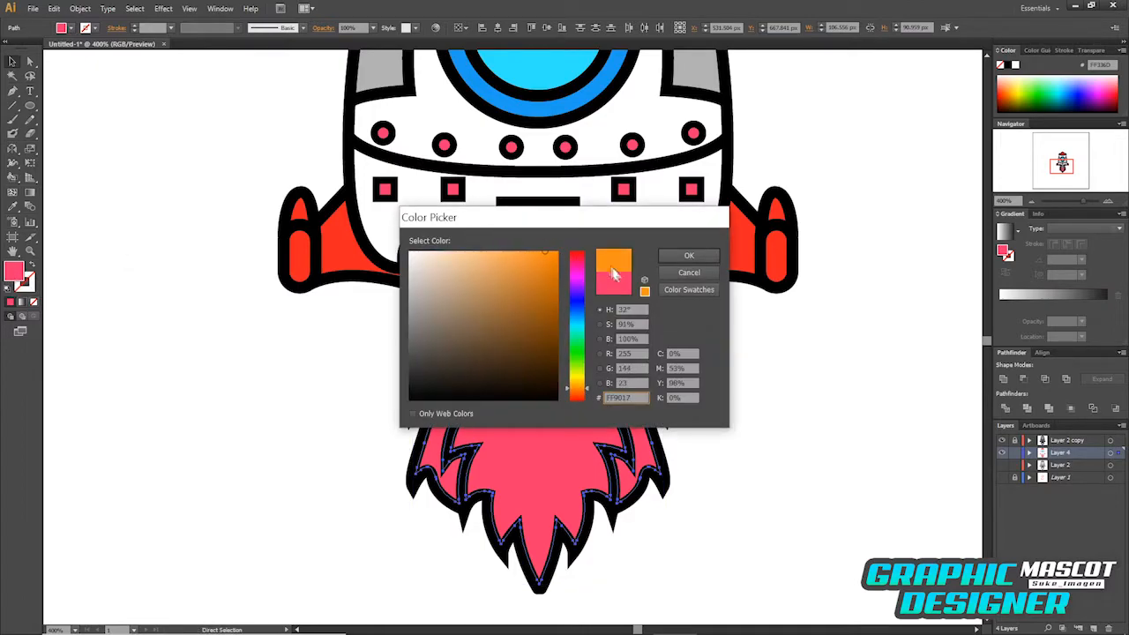
pyautogui.click(688, 255)
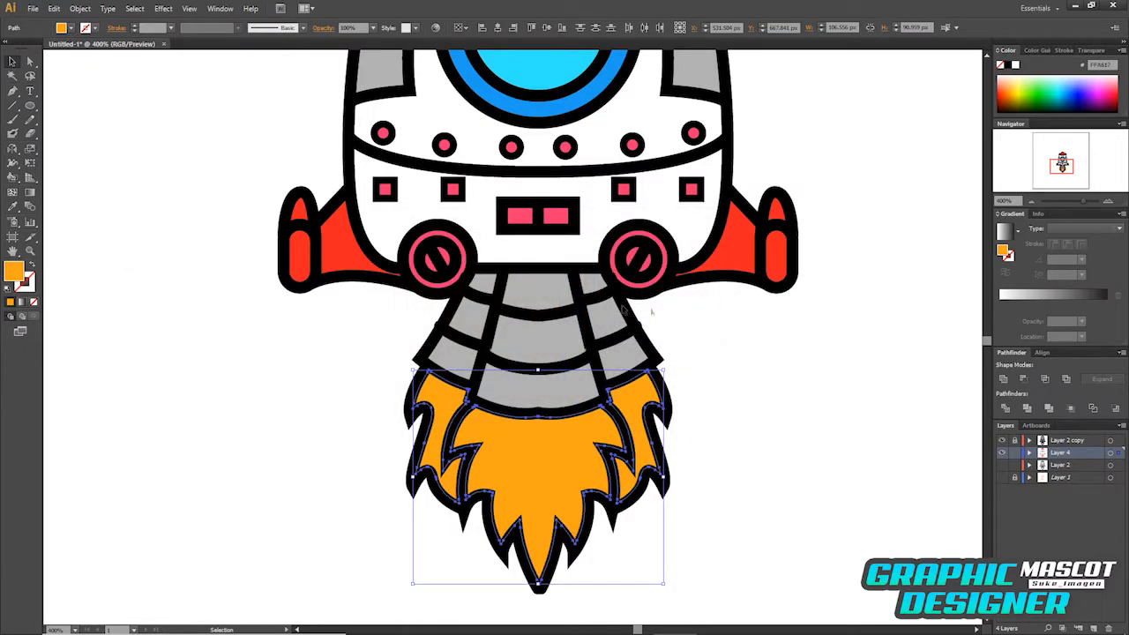
pyautogui.doubleClick(16, 272)
pyautogui.click(689, 256)
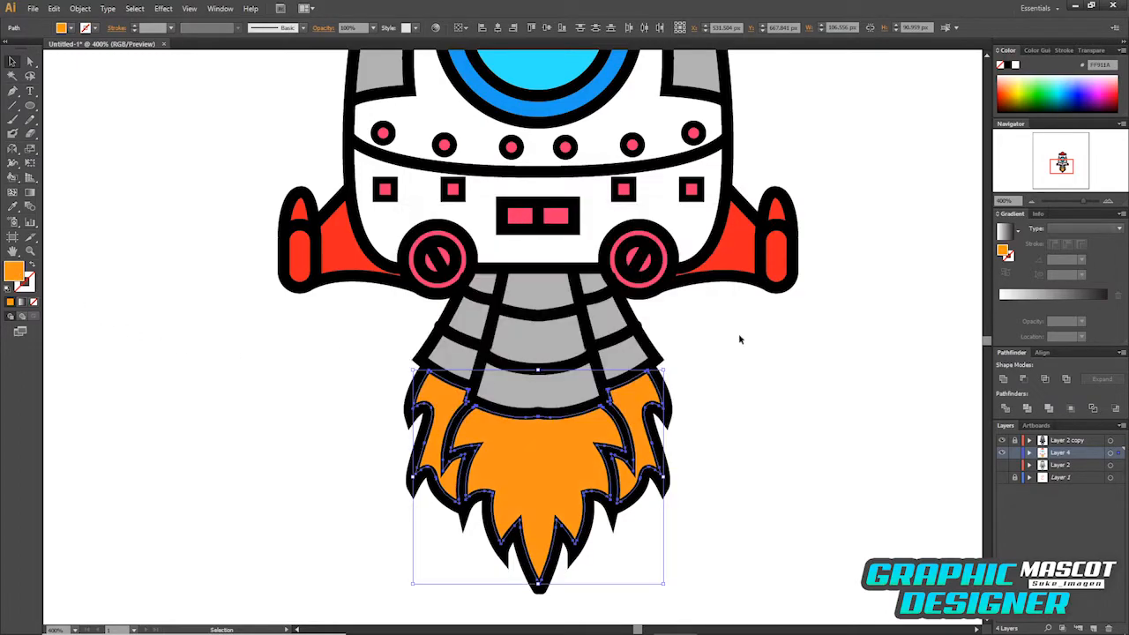
pyautogui.click(738, 327)
# Fill the rings around both round lower bolts with the blue sampled from the porthole ring.
pyautogui.scroll(5, 693, 449)
pyautogui.click(630, 451)
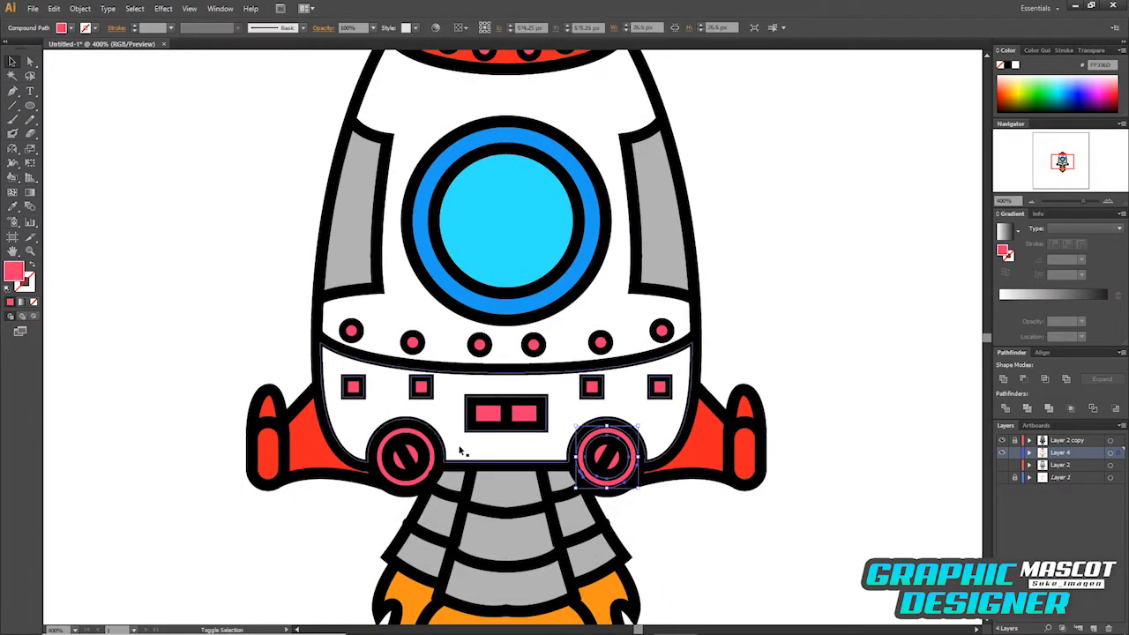
pyautogui.keyDown('shift'); pyautogui.click(430, 447); pyautogui.keyUp('shift')
pyautogui.press('i')
pyautogui.click(577, 270)
pyautogui.press('v')
pyautogui.click(774, 521)
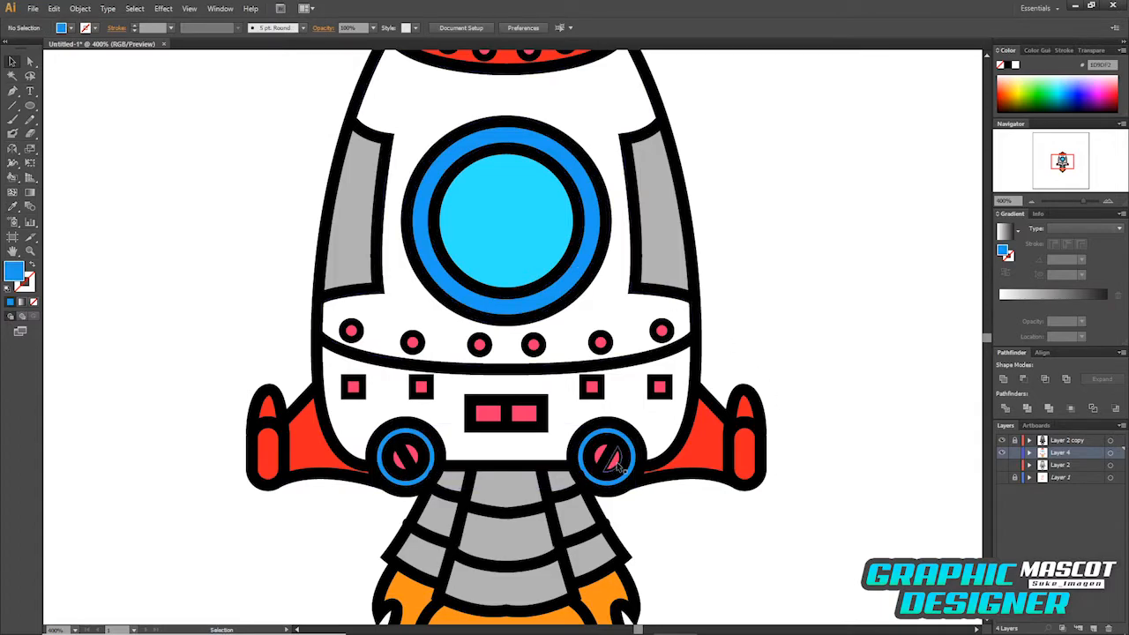
# Fill the leftmost nose rivet with golden yellow.
pyautogui.scroll(3, 588, 259)
pyautogui.click(420, 168)
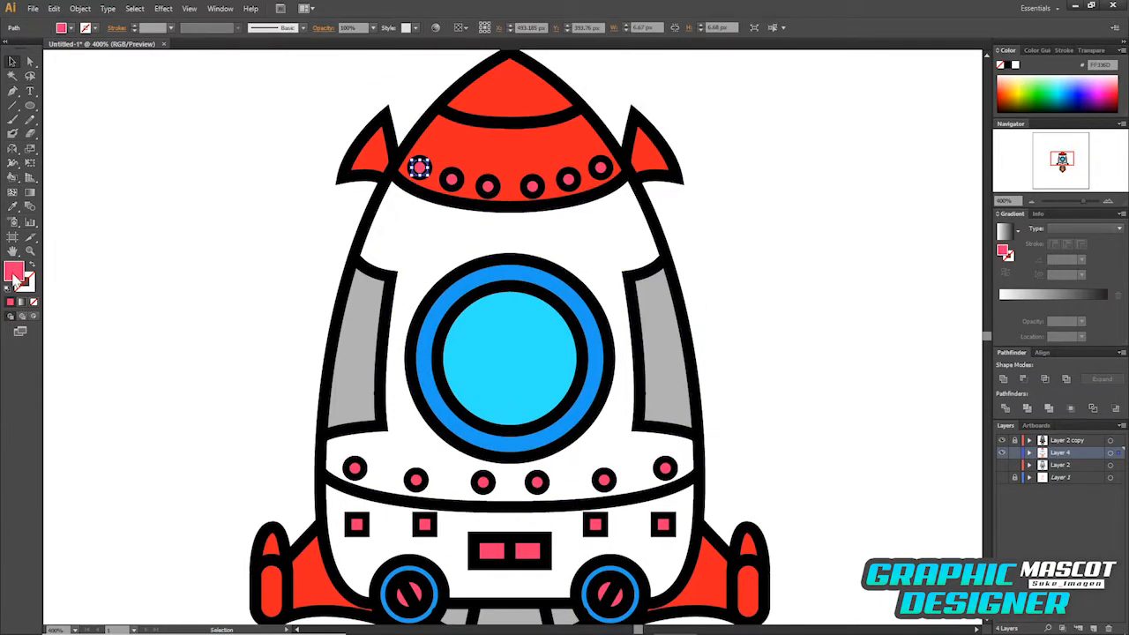
pyautogui.doubleClick(13, 271)
pyautogui.write('FFB133')
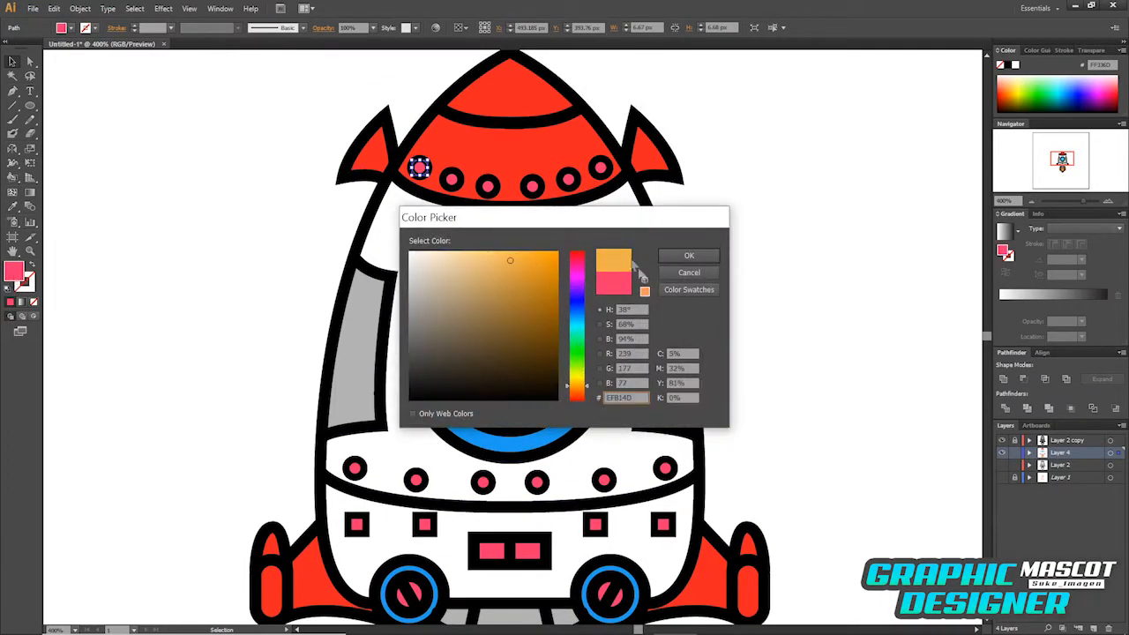
pyautogui.click(582, 380)
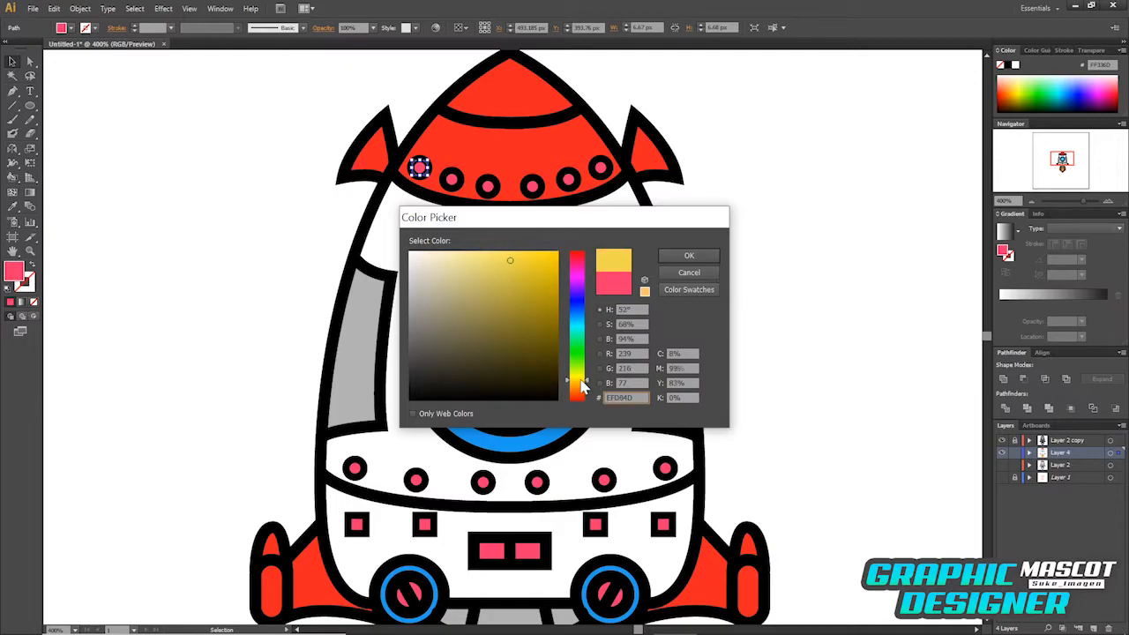
pyautogui.click(689, 256)
pyautogui.hotkey('ctrl', 'z')
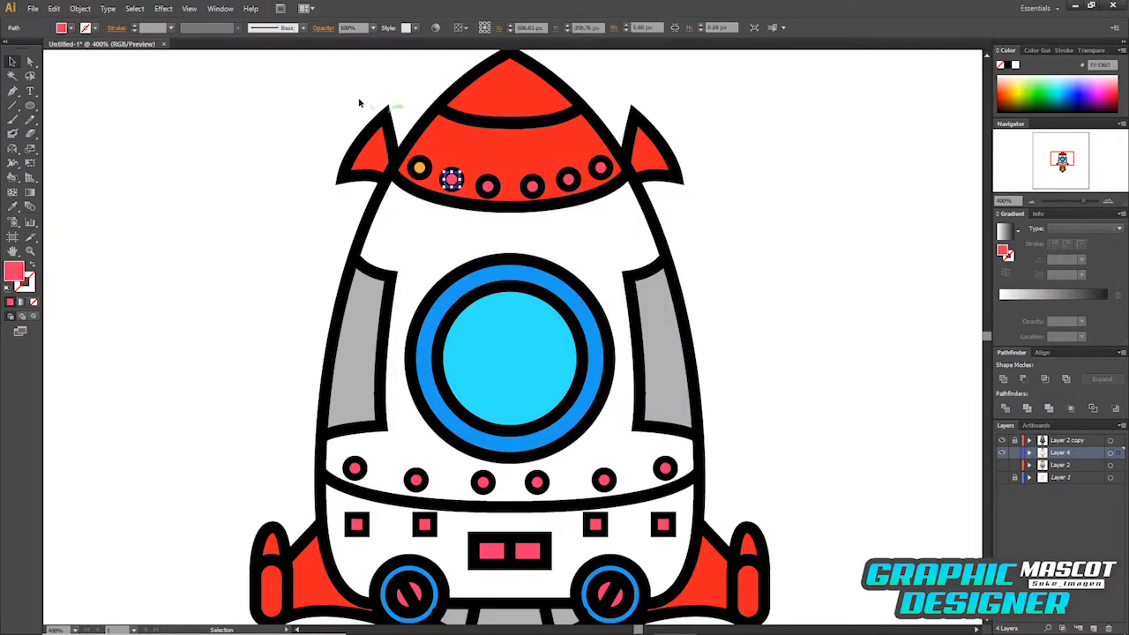
# Select all remaining pinkish-red shapes by matching fill colour and give them the golden yellow of the leftmost nose rivet.
pyautogui.click(134, 8)
pyautogui.moveTo(160, 161)
pyautogui.click(436, 234)
pyautogui.press('i')
pyautogui.click(419, 168)
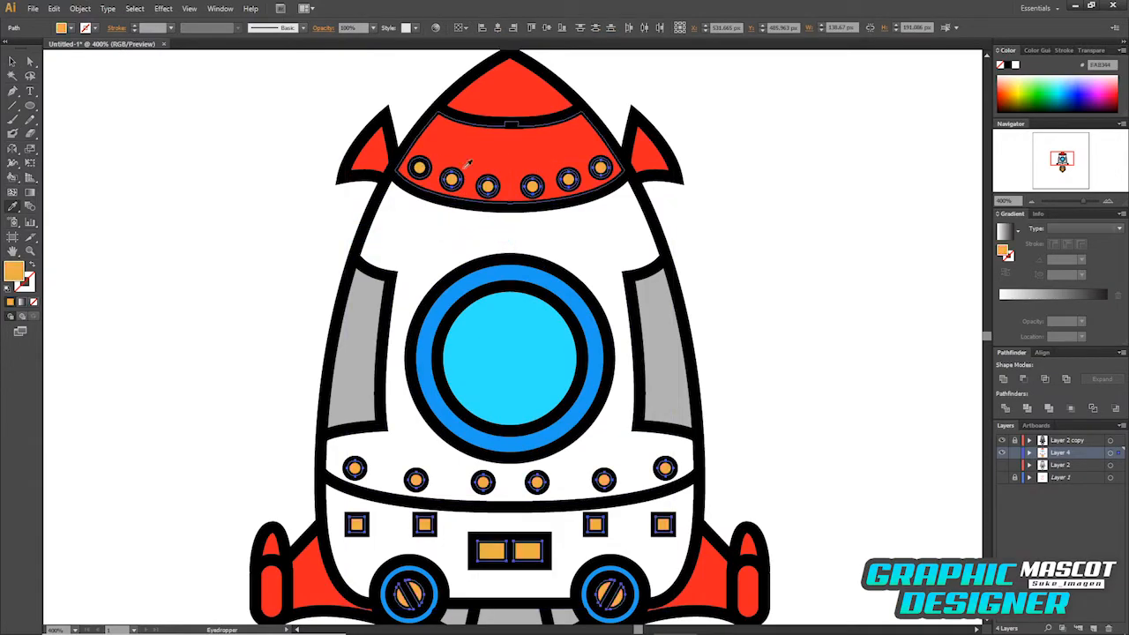
pyautogui.press('v')
pyautogui.click(747, 352)
# On a new layer above Layer 4, set up a pale bluish-grey shading fill based on the hull's white.
pyautogui.moveTo(737, 477); pyautogui.dragTo(765, 307)
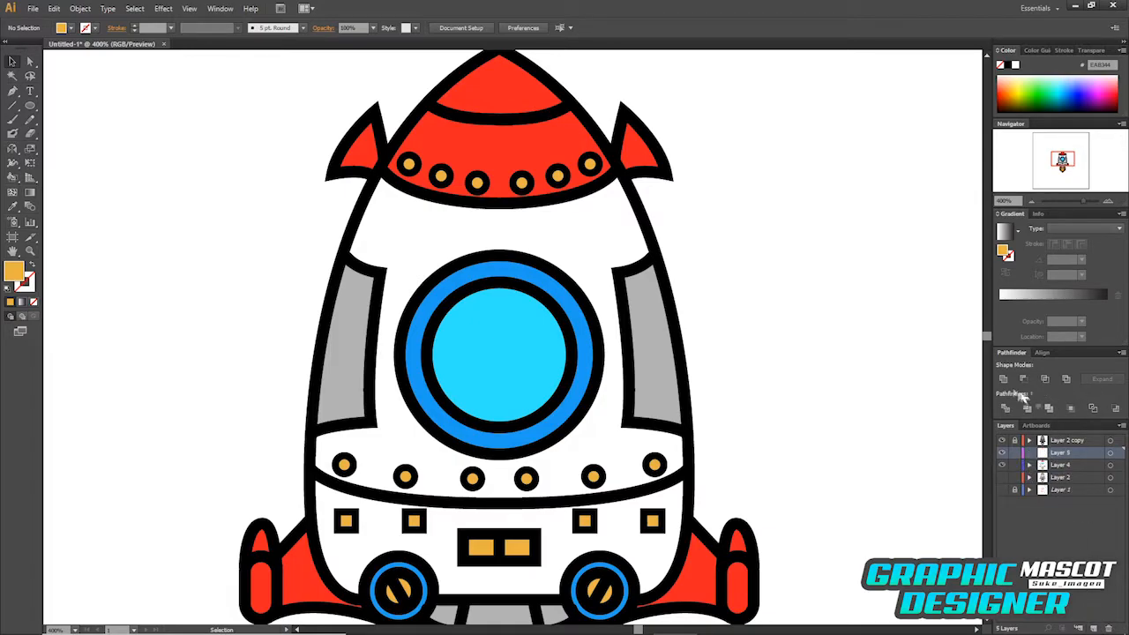
pyautogui.moveTo(713, 265); pyautogui.dragTo(732, 321)
pyautogui.press('i')
pyautogui.click(396, 280)
pyautogui.doubleClick(17, 275)
pyautogui.click(418, 268)
pyautogui.moveTo(579, 329); pyautogui.dragTo(579, 320)
pyautogui.click(579, 316)
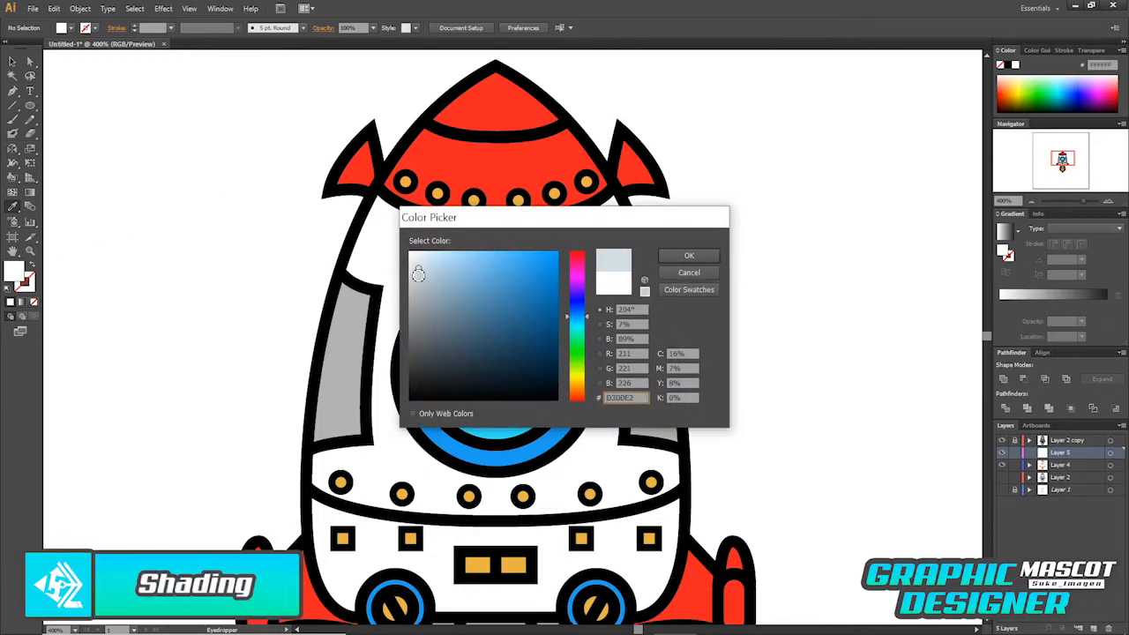
pyautogui.click(673, 258)
pyautogui.press('p')
pyautogui.click(330, 231)
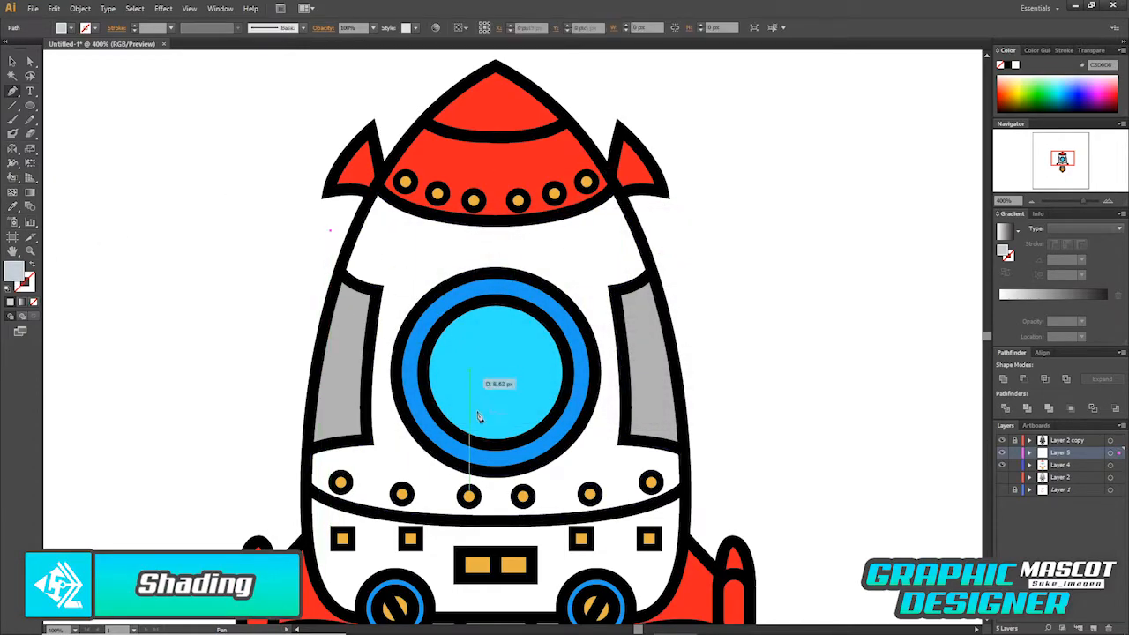
pyautogui.moveTo(483, 492); pyautogui.dragTo(481, 446)
pyautogui.moveTo(563, 282); pyautogui.dragTo(523, 332)
pyautogui.hotkey('ctrl', 'z')
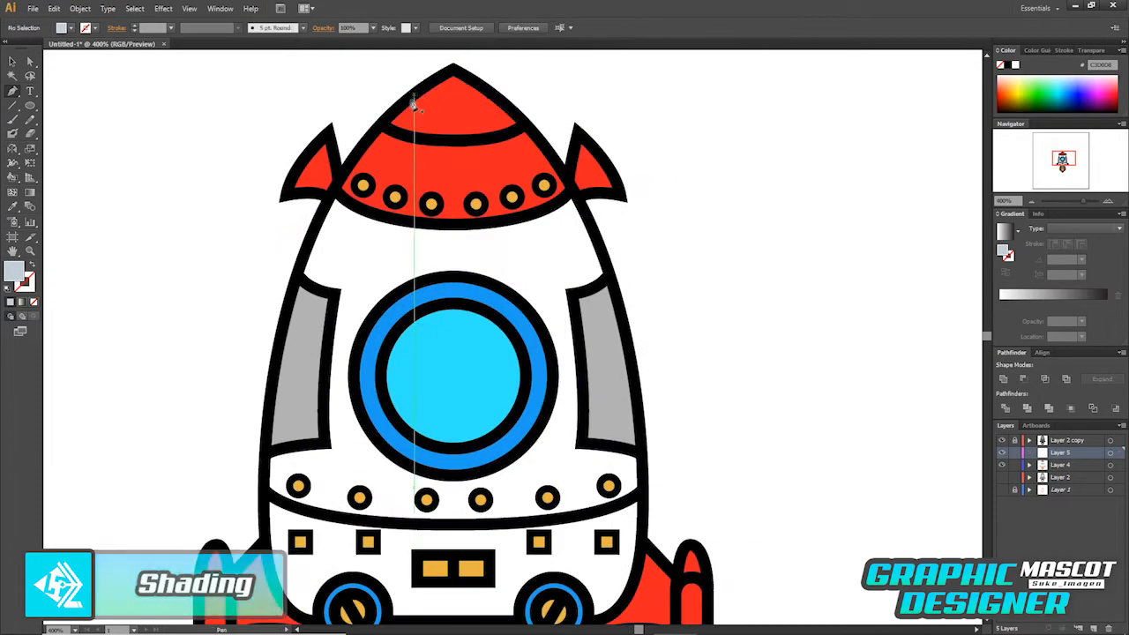
# Draw a closed Pen shading shape that curves from the nose through the hull and wraps around the rocket's left side and base.
pyautogui.click(336, 192)
pyautogui.hotkey('ctrl', 'z')
pyautogui.click(408, 91)
pyautogui.moveTo(378, 227); pyautogui.dragTo(372, 177)
pyautogui.moveTo(392, 481); pyautogui.dragTo(564, 539)
pyautogui.moveTo(686, 368); pyautogui.dragTo(673, 256)
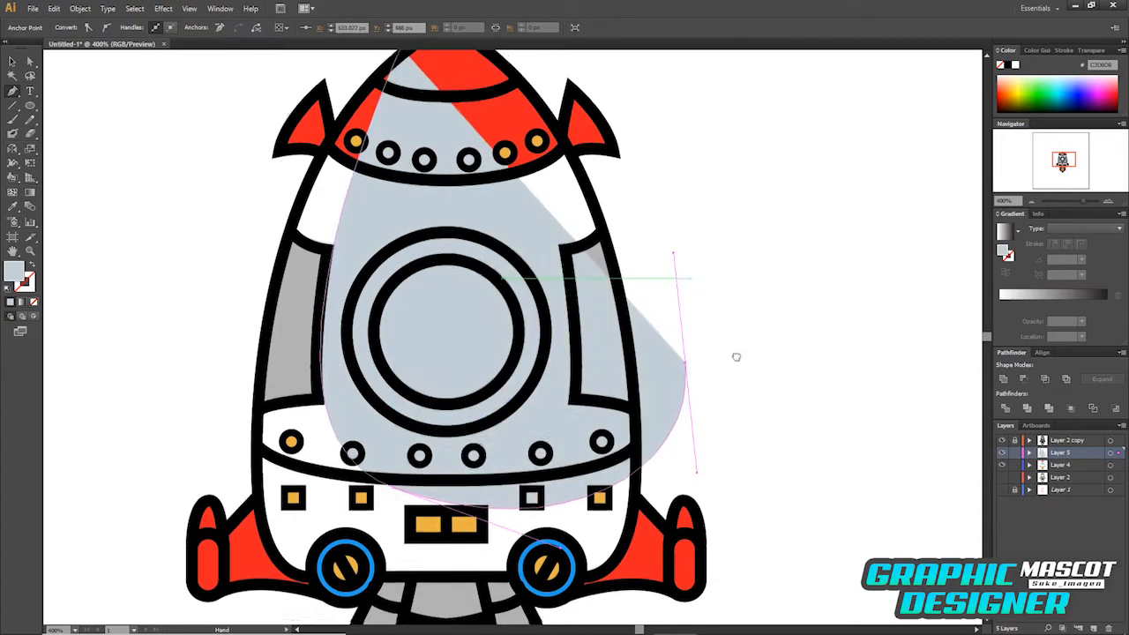
pyautogui.moveTo(735, 374); pyautogui.dragTo(745, 278)
pyautogui.moveTo(559, 554); pyautogui.dragTo(288, 532)
pyautogui.moveTo(202, 457); pyautogui.dragTo(185, 433)
pyautogui.moveTo(297, 252); pyautogui.dragTo(276, 413)
pyautogui.click(246, 186)
pyautogui.click(316, 122)
pyautogui.click(390, 109)
pyautogui.press('v')
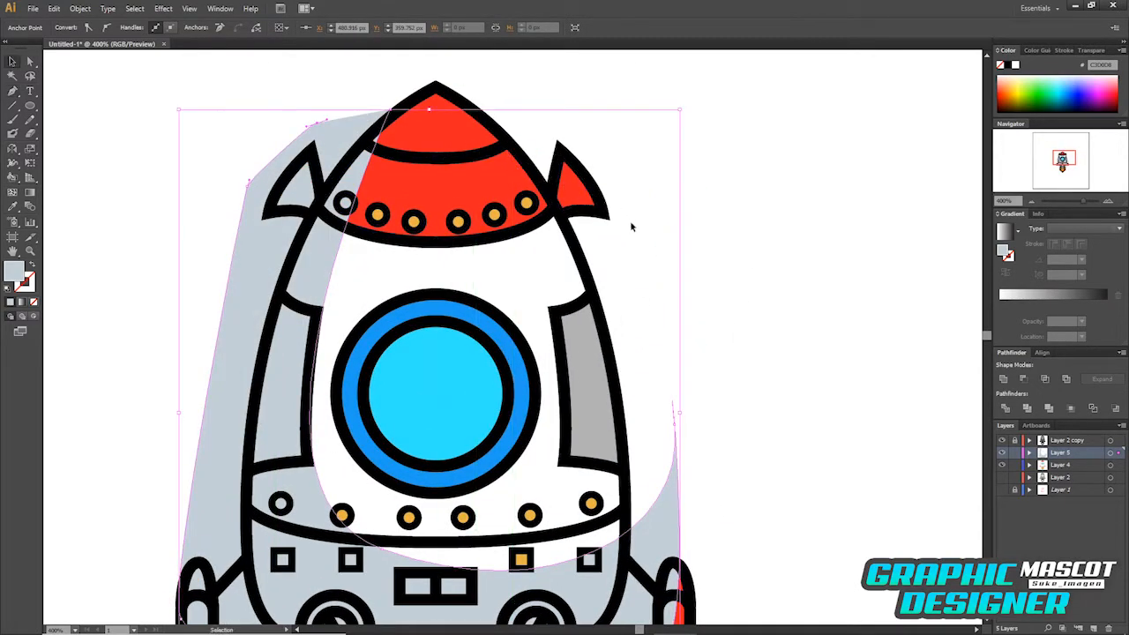
# Intersect a copy of the shading shape with the white hull section around the porthole.
pyautogui.moveTo(625, 220); pyautogui.dragTo(644, 188)
pyautogui.click(402, 239)
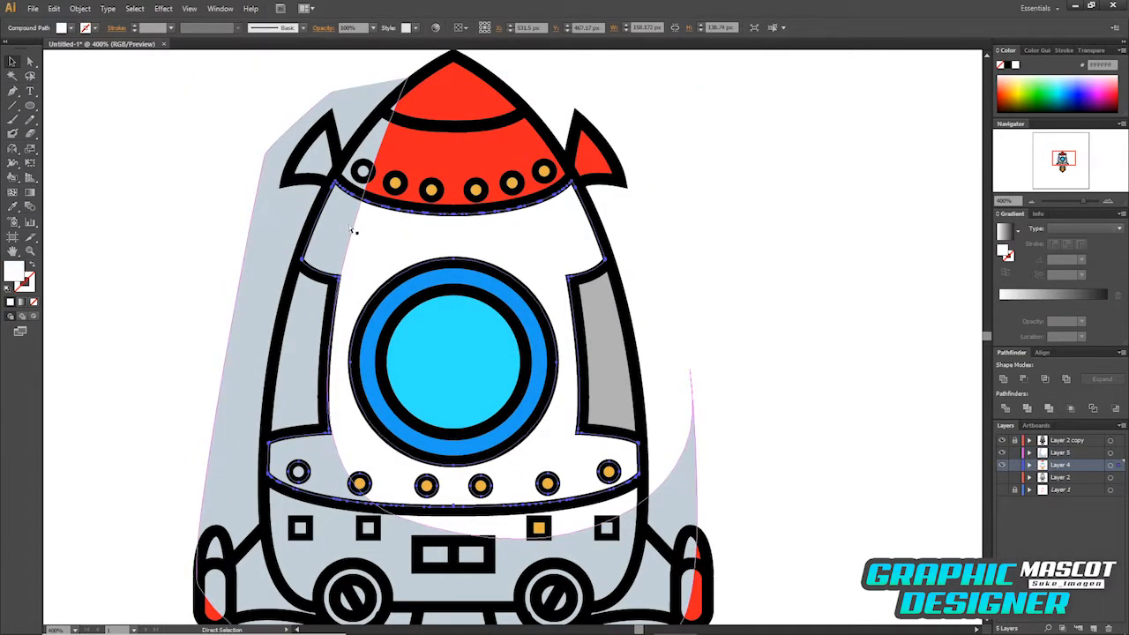
pyautogui.keyDown('shift'); pyautogui.click(352, 230); pyautogui.keyUp('shift')
pyautogui.click(1045, 380)
# Try to intersect the shading shape with the lower red nose band.
pyautogui.click(465, 169)
pyautogui.click(348, 219)
pyautogui.keyDown('shift'); pyautogui.click(466, 164); pyautogui.keyUp('shift')
pyautogui.click(1045, 379)
pyautogui.click(668, 345)
pyautogui.click(726, 305)
pyautogui.moveTo(527, 153); pyautogui.dragTo(633, 155)
pyautogui.hotkey('ctrl', 'z')
pyautogui.keyDown('shift'); pyautogui.click(342, 249); pyautogui.keyUp('shift')
pyautogui.click(1045, 380)
pyautogui.click(668, 344)
pyautogui.click(726, 307)
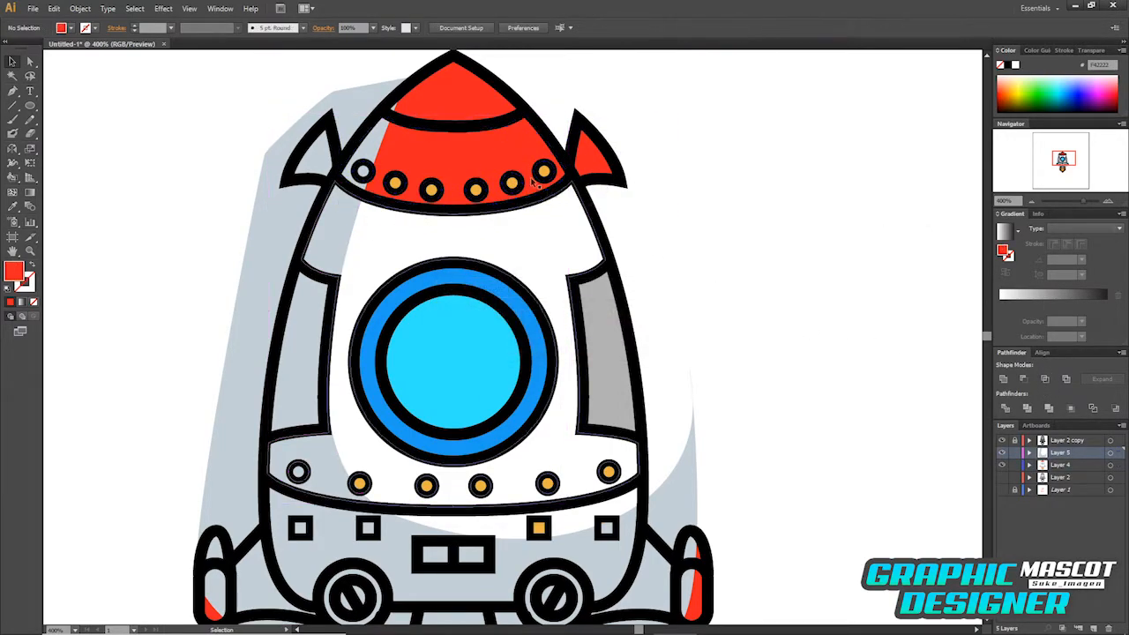
pyautogui.moveTo(527, 164); pyautogui.dragTo(594, 204)
pyautogui.hotkey('ctrl', 'z')
pyautogui.click(696, 177)
pyautogui.moveTo(333, 232); pyautogui.dragTo(253, 213)
pyautogui.hotkey('ctrl', 'z')
pyautogui.click(370, 149)
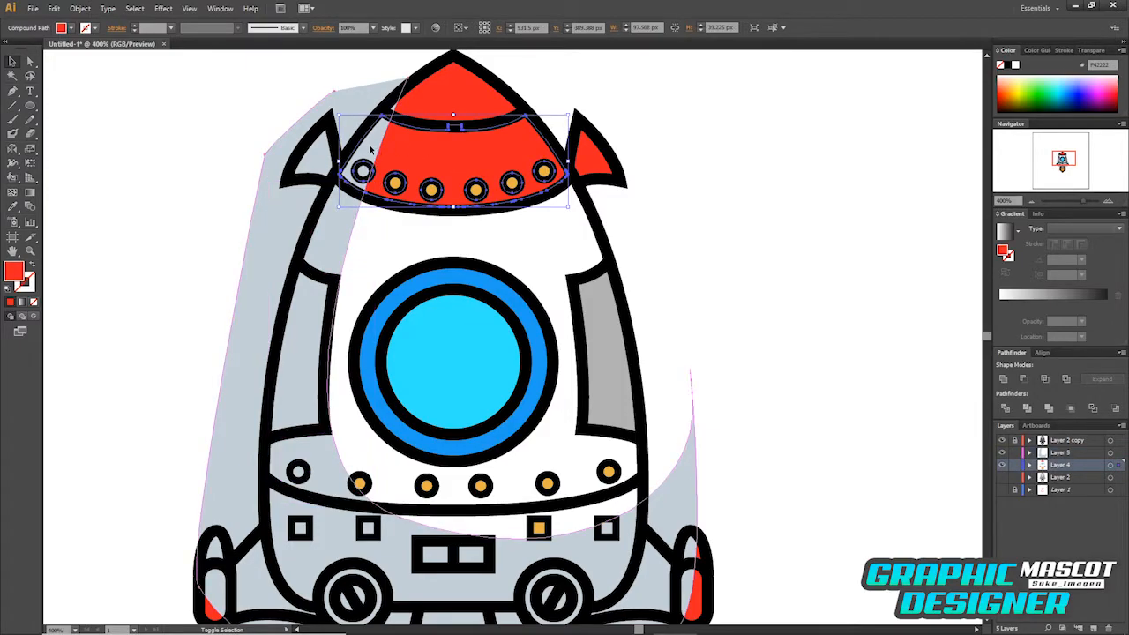
pyautogui.keyDown('shift'); pyautogui.click(371, 149); pyautogui.keyUp('shift')
pyautogui.click(1045, 379)
pyautogui.click(852, 301)
pyautogui.hotkey('ctrl', 'z')
pyautogui.click(782, 233)
# Copy the shading shape in place and intersect the copy with the lower red nose band.
pyautogui.click(374, 143)
pyautogui.hotkey('ctrl', 'c')
pyautogui.hotkey('ctrl', 'f')
pyautogui.keyDown('shift'); pyautogui.click(495, 159); pyautogui.keyUp('shift')
pyautogui.click(1045, 379)
# Try to intersect an in-place copy for the shading of the red nose tip.
pyautogui.click(455, 102)
pyautogui.hotkey('ctrl', 'c')
pyautogui.hotkey('ctrl', 'f')
pyautogui.keyDown('shift'); pyautogui.click(355, 212); pyautogui.keyUp('shift')
pyautogui.click(1045, 379)
pyautogui.hotkey('ctrl', 'z')
pyautogui.click(739, 206)
# Copy the shading shape in place and intersect the copy with the red nose tip.
pyautogui.click(364, 110)
pyautogui.hotkey('ctrl', 'c')
pyautogui.hotkey('ctrl', 'f')
pyautogui.keyDown('shift'); pyautogui.click(489, 106); pyautogui.keyUp('shift')
pyautogui.click(1045, 379)
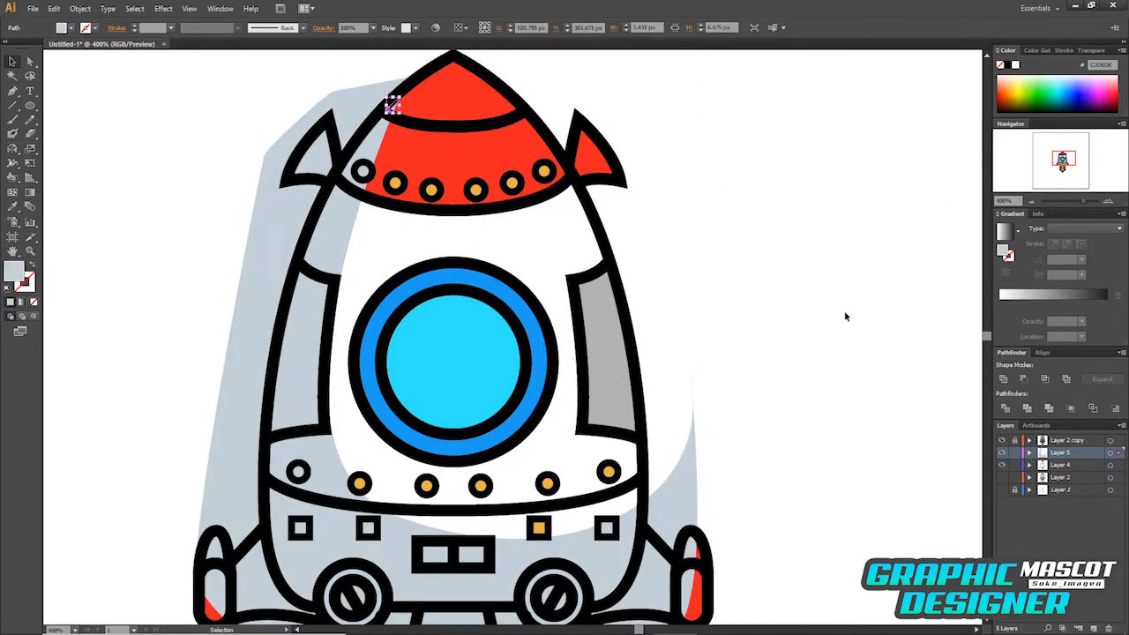
pyautogui.moveTo(362, 242); pyautogui.dragTo(411, 243)
pyautogui.hotkey('ctrl', 'z')
pyautogui.click(713, 255)
# Intersect the remaining large shading shape with the white lower hull section.
pyautogui.moveTo(739, 267); pyautogui.dragTo(729, 171)
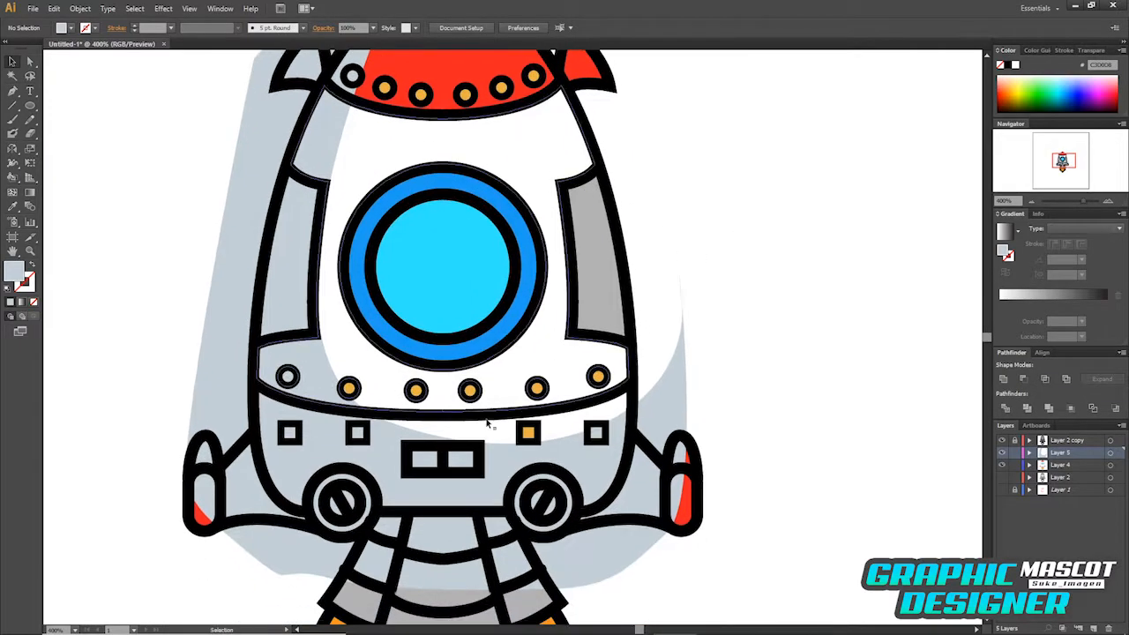
pyautogui.click(517, 428)
pyautogui.keyDown('shift'); pyautogui.click(666, 379); pyautogui.keyUp('shift')
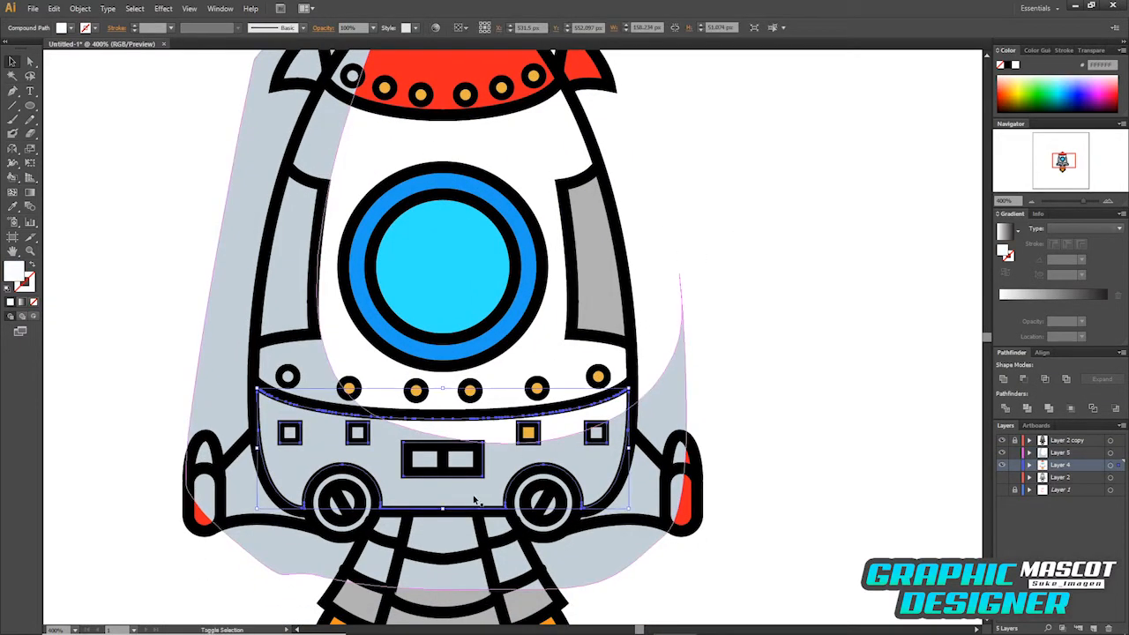
pyautogui.click(1046, 381)
pyautogui.click(832, 330)
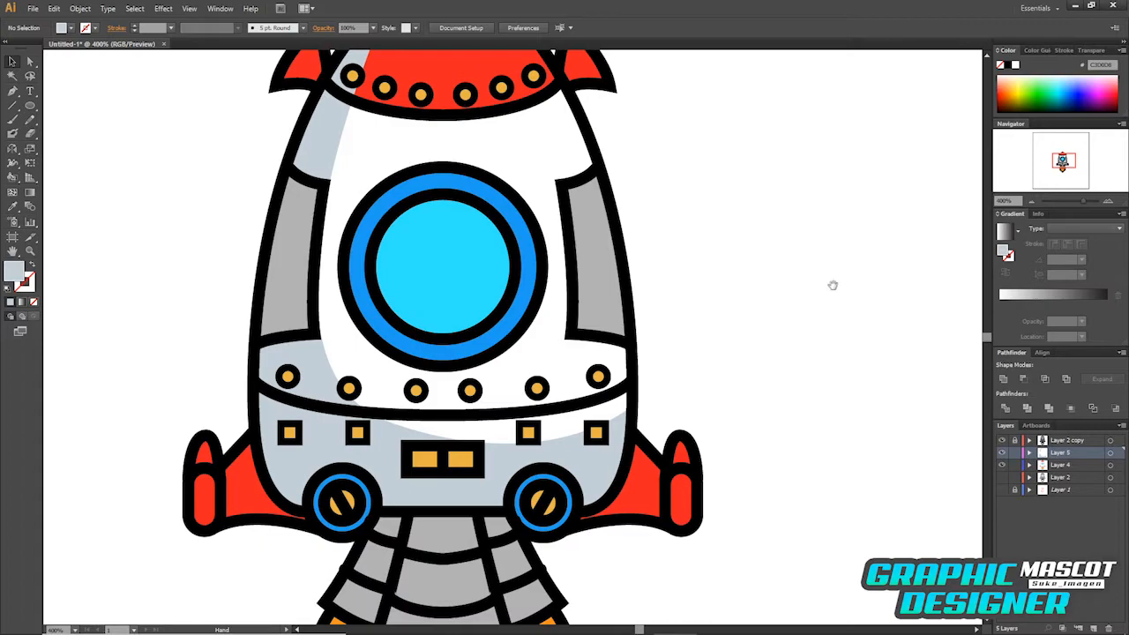
# Darken the left grey side panel of the hull to #8C8C8C.
pyautogui.moveTo(832, 279); pyautogui.dragTo(847, 404)
pyautogui.click(323, 323)
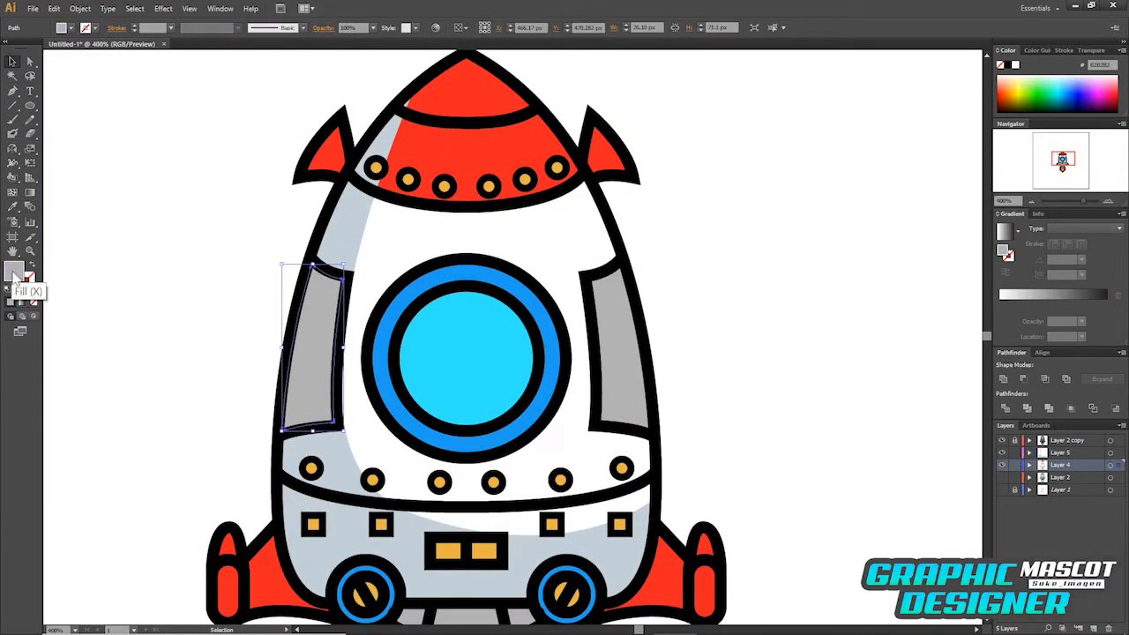
pyautogui.doubleClick(14, 274)
pyautogui.click(679, 255)
pyautogui.click(768, 243)
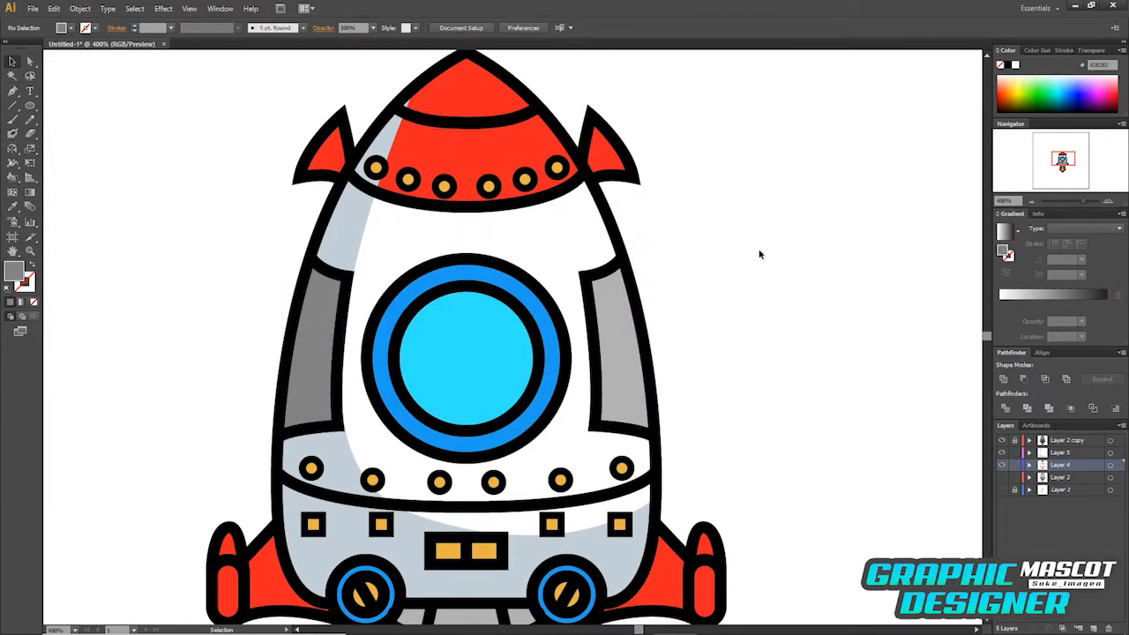
pyautogui.hotkey('ctrl', 'z')
pyautogui.doubleClick(15, 273)
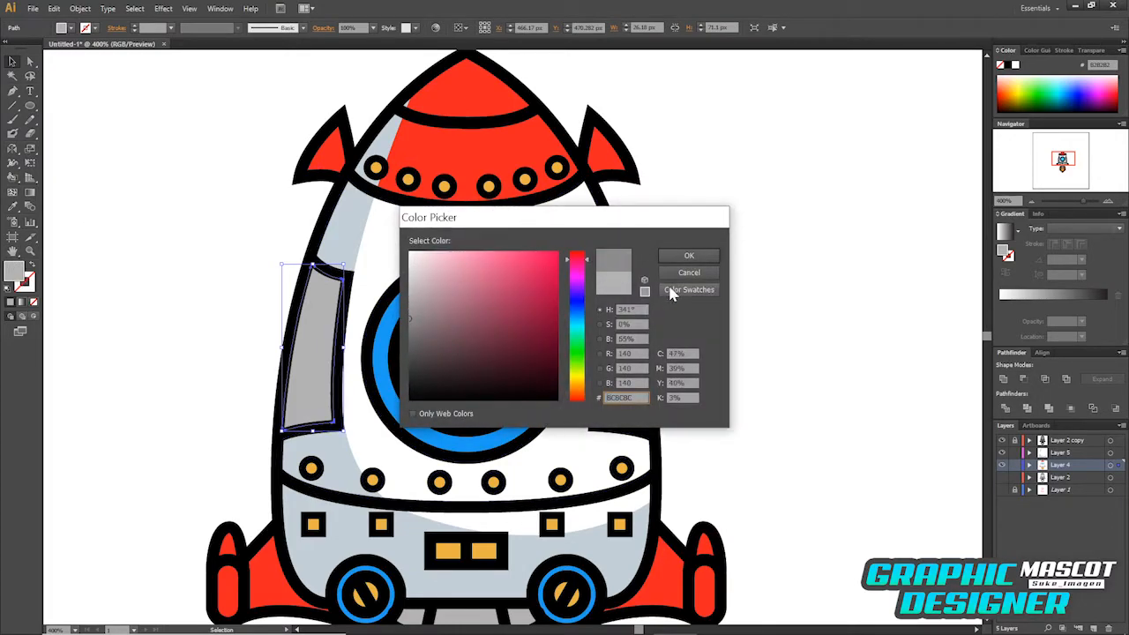
pyautogui.click(689, 255)
pyautogui.click(720, 297)
# Sample the nose red for the lower nose band's shading piece and darken its fill to #A81616.
pyautogui.moveTo(717, 324); pyautogui.dragTo(723, 349)
pyautogui.click(386, 169)
pyautogui.press('i')
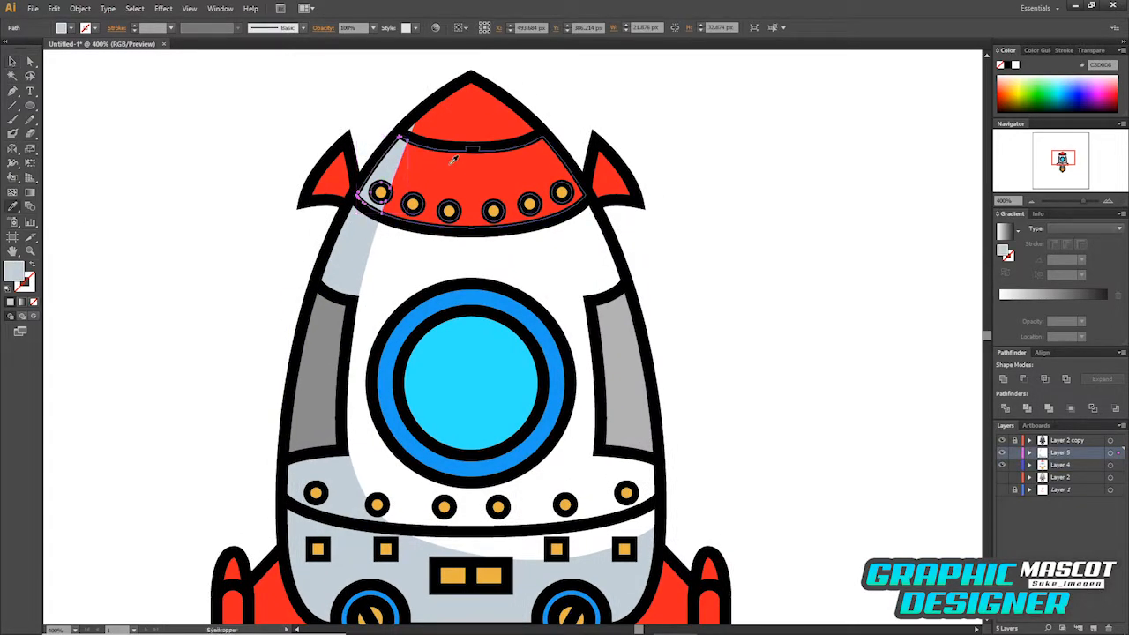
pyautogui.doubleClick(15, 276)
pyautogui.click(554, 284)
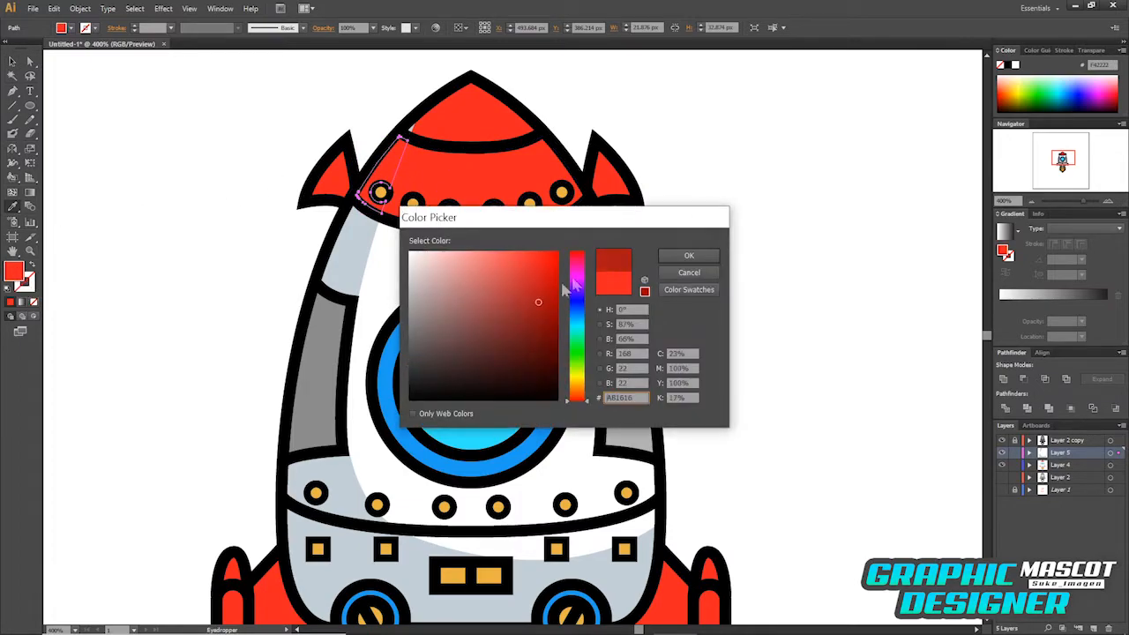
pyautogui.click(689, 255)
pyautogui.press('v')
pyautogui.click(718, 259)
# Fill the small shading piece on the nose tip with the dark red sampled from the nose band's shading.
pyautogui.click(413, 129)
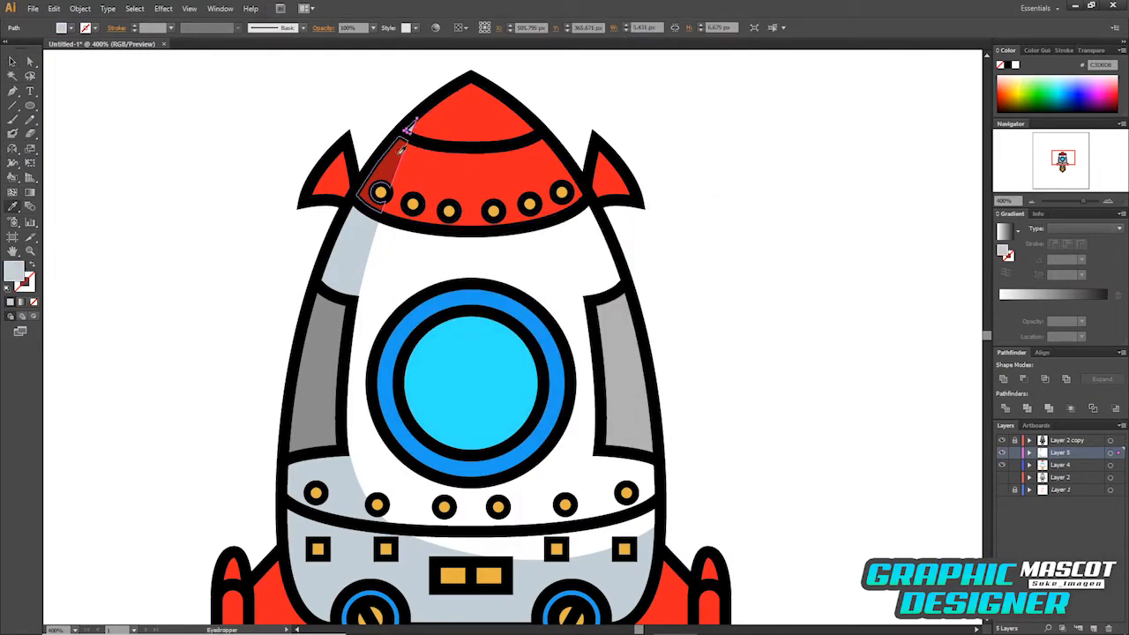
pyautogui.click(398, 155)
pyautogui.press('v')
pyautogui.click(645, 164)
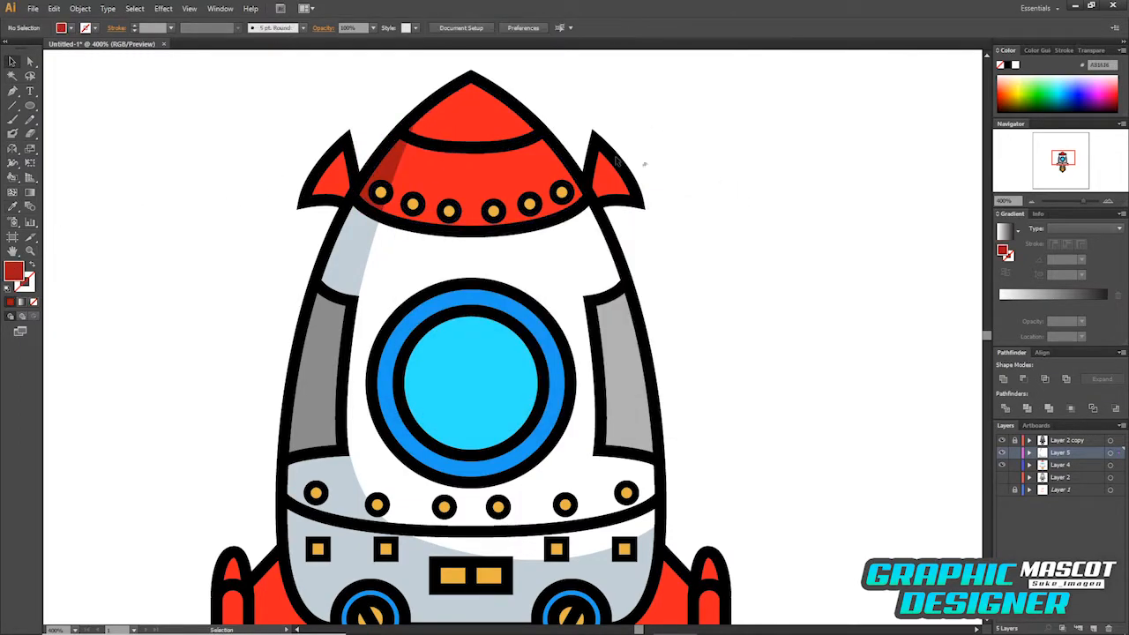
# Draw a dark red shading shape over the upper left fin and intersect it with the fin.
pyautogui.hotkey('ctrl', 'z')
pyautogui.hotkey('ctrl', 'z')
pyautogui.click(341, 154)
pyautogui.moveTo(344, 186); pyautogui.dragTo(359, 210)
pyautogui.press('v')
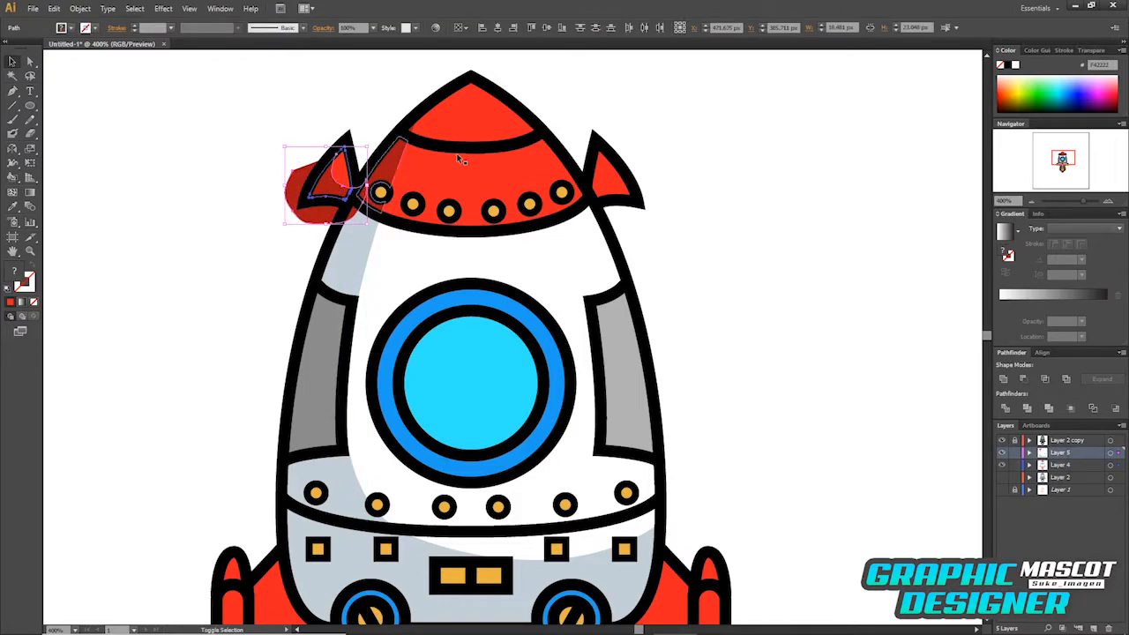
pyautogui.click(1046, 380)
pyautogui.click(838, 395)
# Make a slightly smaller concentric copy of the blue porthole ring and intersect it with the ring.
pyautogui.moveTo(700, 242); pyautogui.dragTo(731, 189)
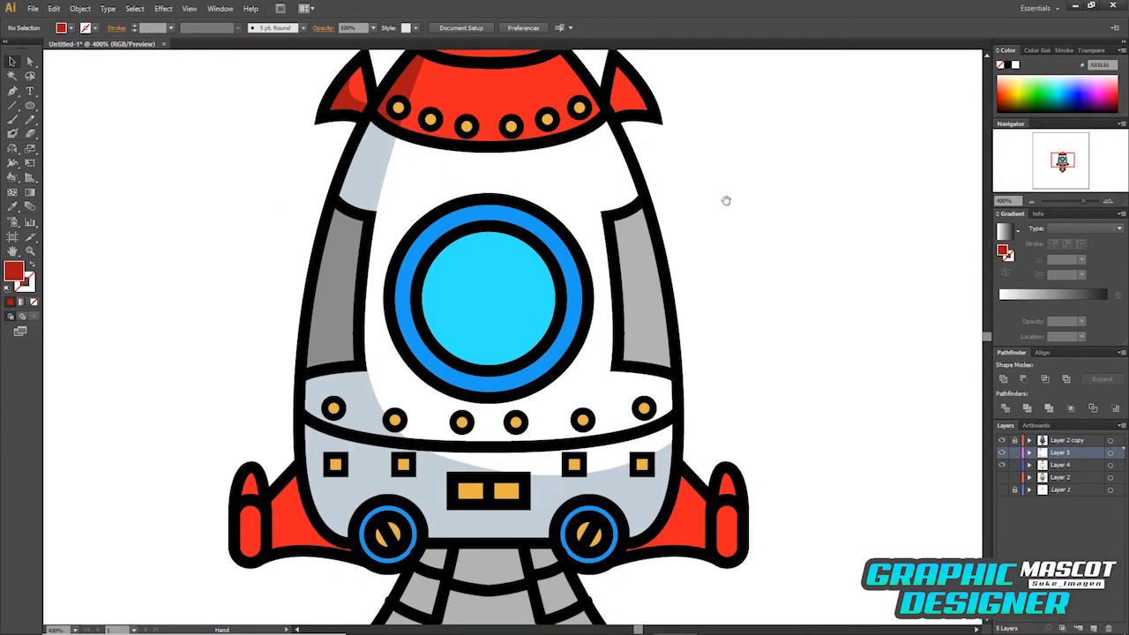
pyautogui.click(573, 281)
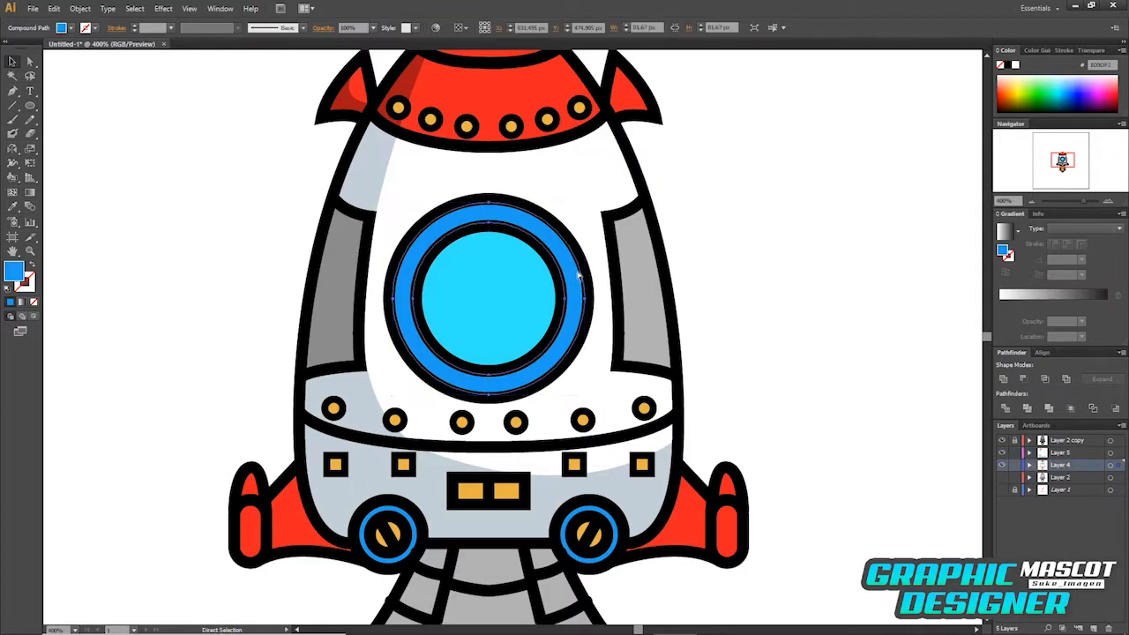
pyautogui.moveTo(593, 194); pyautogui.dragTo(574, 214)
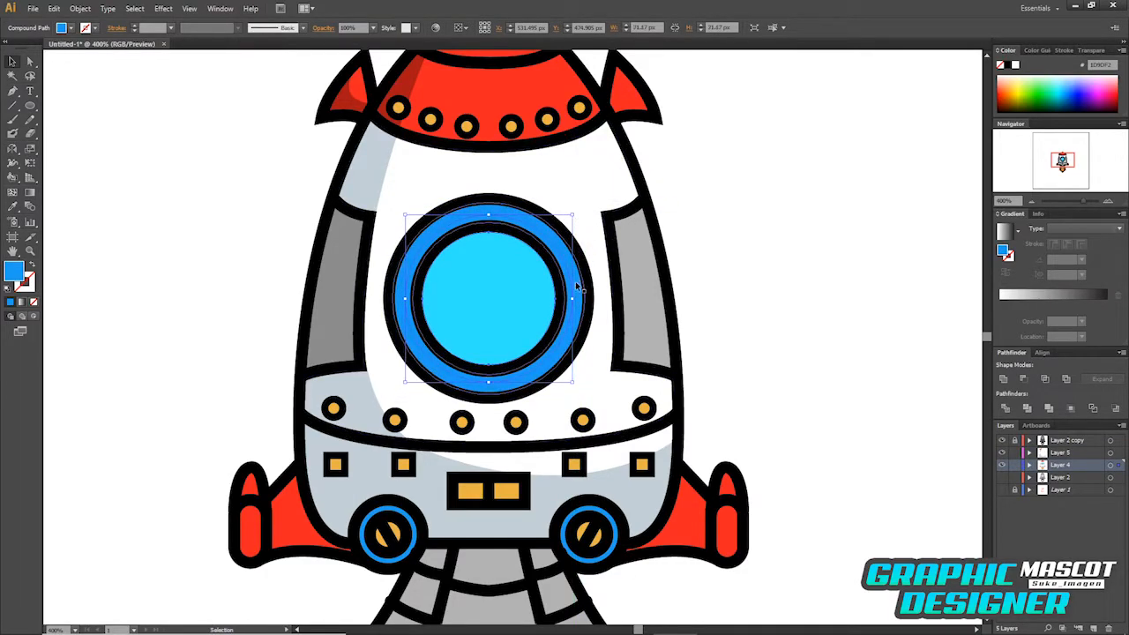
pyautogui.press('v')
pyautogui.click(1045, 380)
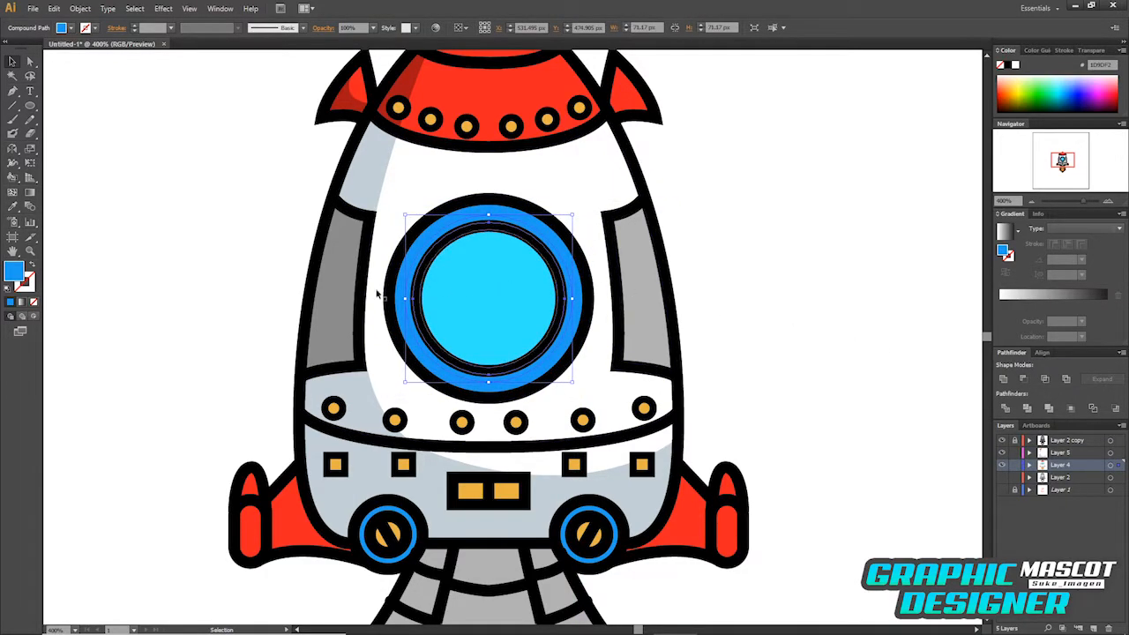
# Set the inner porthole ring piece's fill to dark blue #1876AA.
pyautogui.doubleClick(15, 273)
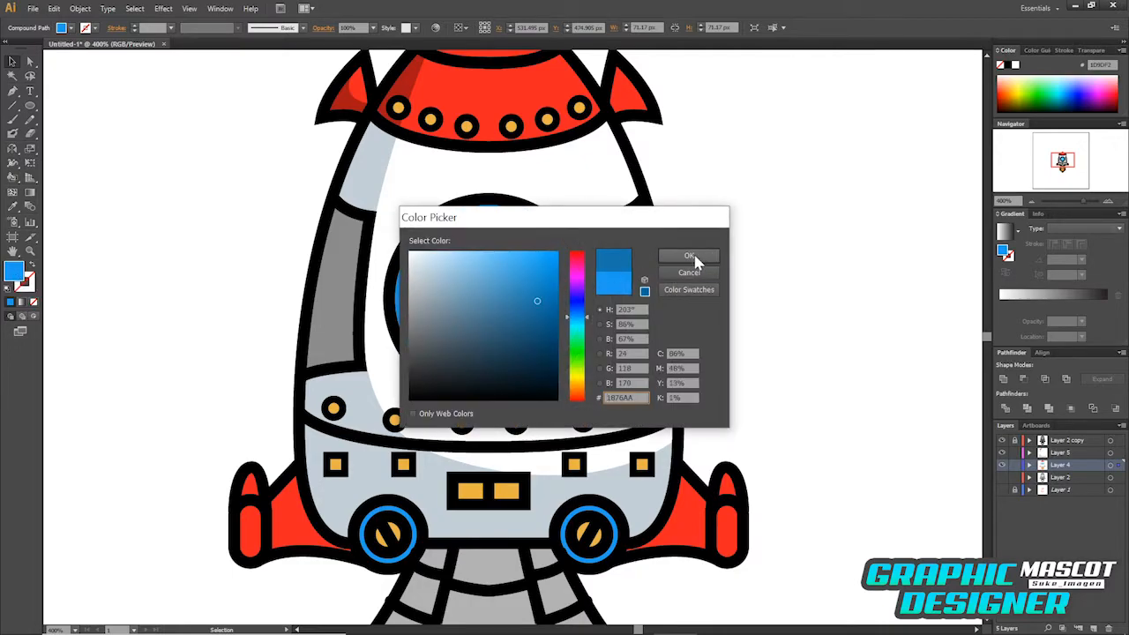
pyautogui.click(695, 258)
pyautogui.click(769, 365)
# Draw a closed curved Pen shape over the lower parts of the bottom left fin and its rounded pod.
pyautogui.moveTo(768, 365)
pyautogui.mouseDown()
pyautogui.moveTo(747, 398)
pyautogui.moveTo(755, 404)
pyautogui.moveTo(771, 380)
pyautogui.mouseUp()
pyautogui.press('p')
pyautogui.moveTo(252, 485); pyautogui.dragTo(225, 520)
pyautogui.moveTo(248, 531); pyautogui.dragTo(268, 531)
pyautogui.moveTo(312, 516); pyautogui.dragTo(349, 511)
pyautogui.moveTo(370, 454); pyautogui.dragTo(356, 422)
pyautogui.click(311, 422)
# Intersect copies of the new shading shape with the bottom left fin and with its rounded pod.
pyautogui.press('v')
pyautogui.click(295, 454)
pyautogui.click(307, 487)
pyautogui.keyDown('shift'); pyautogui.click(301, 462); pyautogui.keyUp('shift')
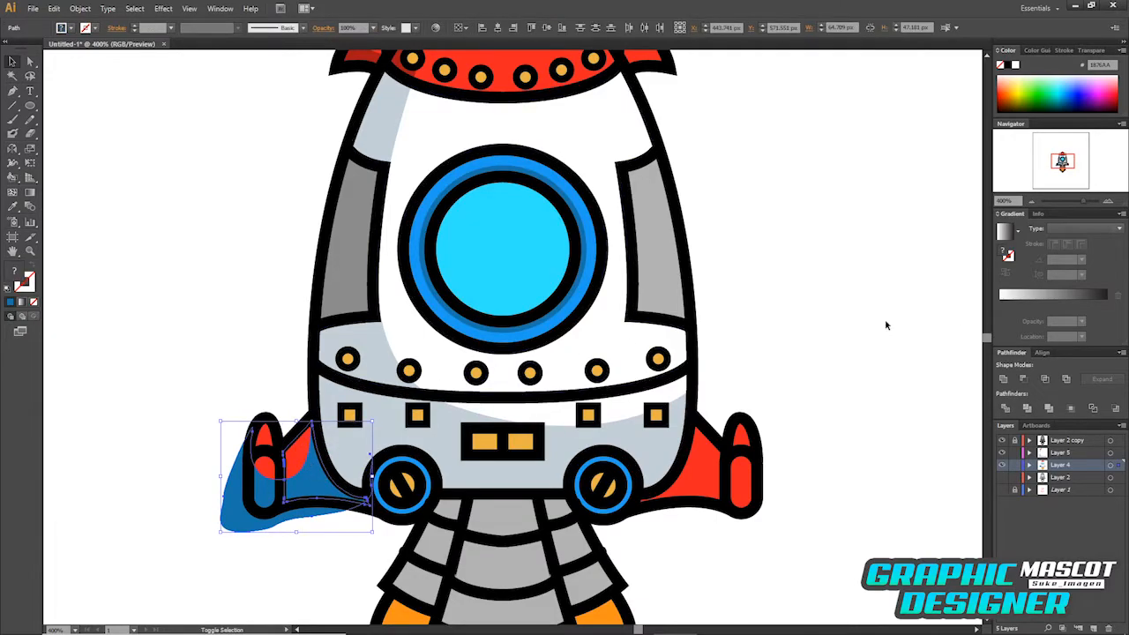
pyautogui.click(1045, 379)
pyautogui.click(268, 467)
pyautogui.hotkey('ctrl', 'c')
pyautogui.hotkey('ctrl', 'f')
pyautogui.keyDown('shift'); pyautogui.click(237, 498); pyautogui.keyUp('shift')
pyautogui.click(1045, 380)
# Fill the shading pieces of the bottom left fin and pod with the dark red sampled from the existing red shading.
pyautogui.keyDown('shift'); pyautogui.click(319, 479); pyautogui.keyUp('shift')
pyautogui.moveTo(528, 105); pyautogui.dragTo(499, 196)
pyautogui.press('i')
pyautogui.click(380, 114)
pyautogui.moveTo(348, 282); pyautogui.dragTo(363, 188)
pyautogui.press('v')
# Mirror a copy of the bottom left fin and pod shading onto the bottom right fin and pod.
pyautogui.click(284, 394)
pyautogui.keyDown('shift'); pyautogui.click(252, 488); pyautogui.keyUp('shift')
pyautogui.press('a')
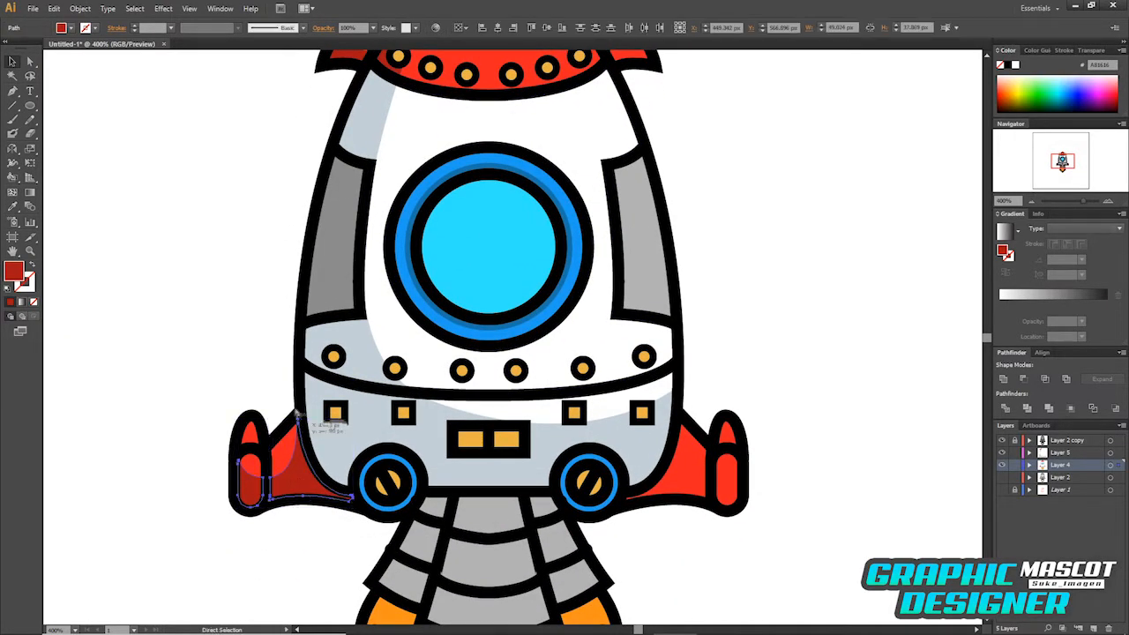
pyautogui.click(12, 152)
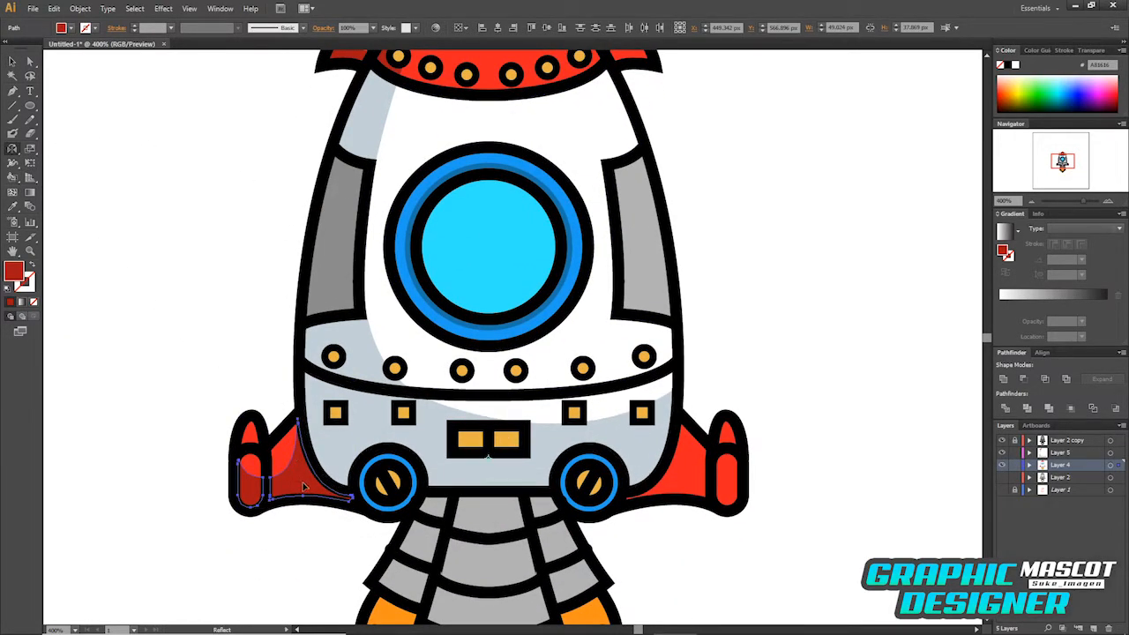
pyautogui.moveTo(302, 485); pyautogui.dragTo(773, 450)
pyautogui.click(818, 450)
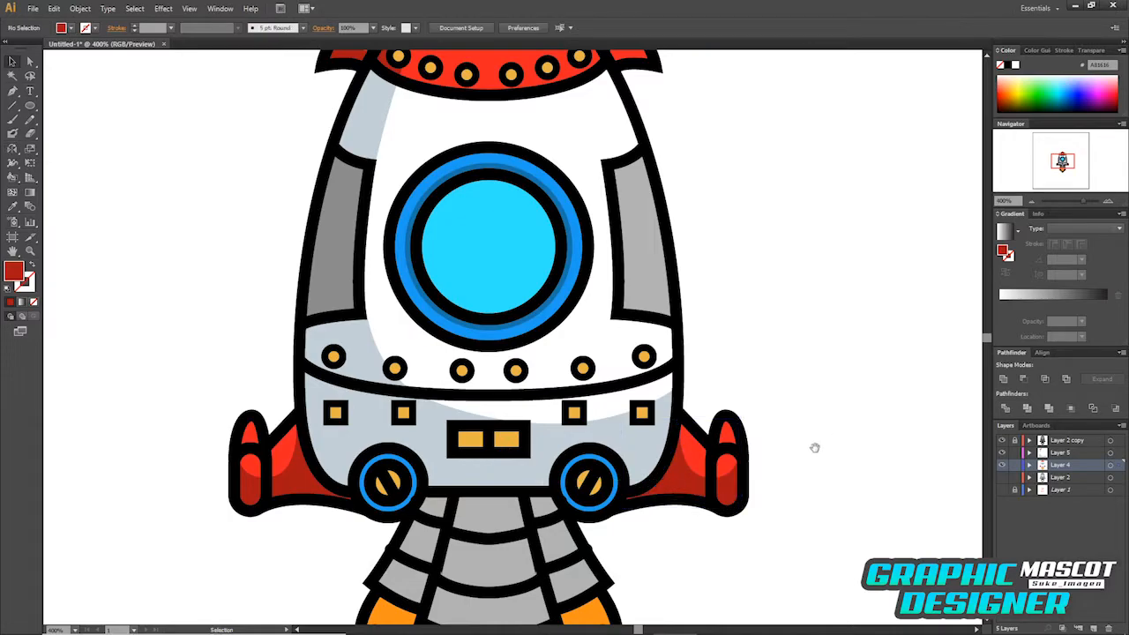
# Fill the ring of the left round bolt with dark blue #1876AA.
pyautogui.scroll(-3, 775, 494)
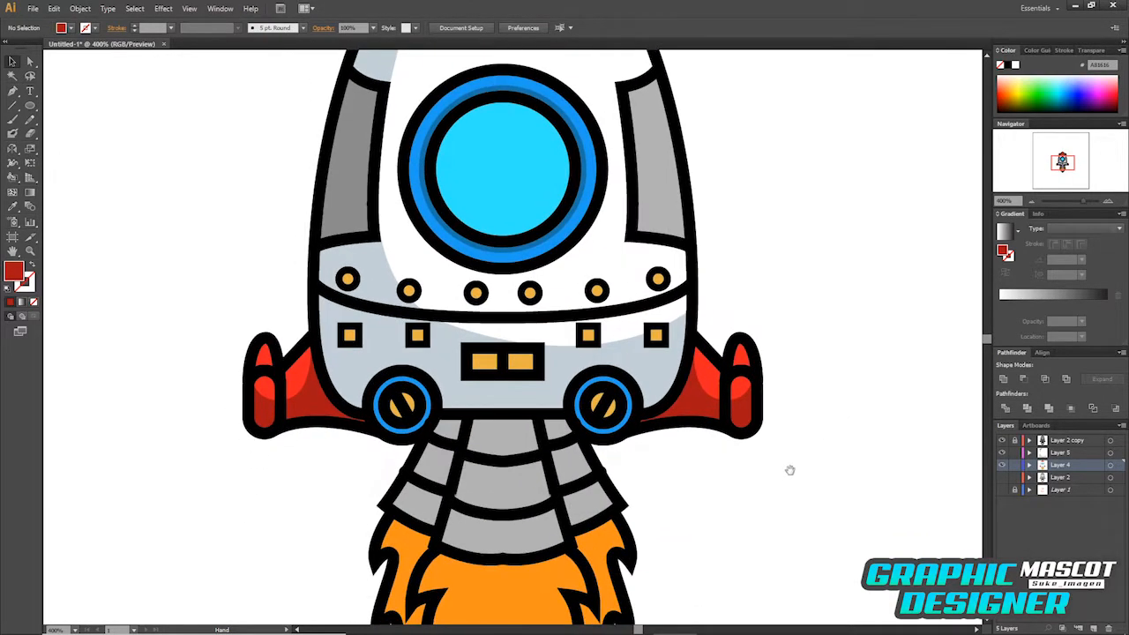
pyautogui.scroll(4, 711, 207)
pyautogui.click(432, 492)
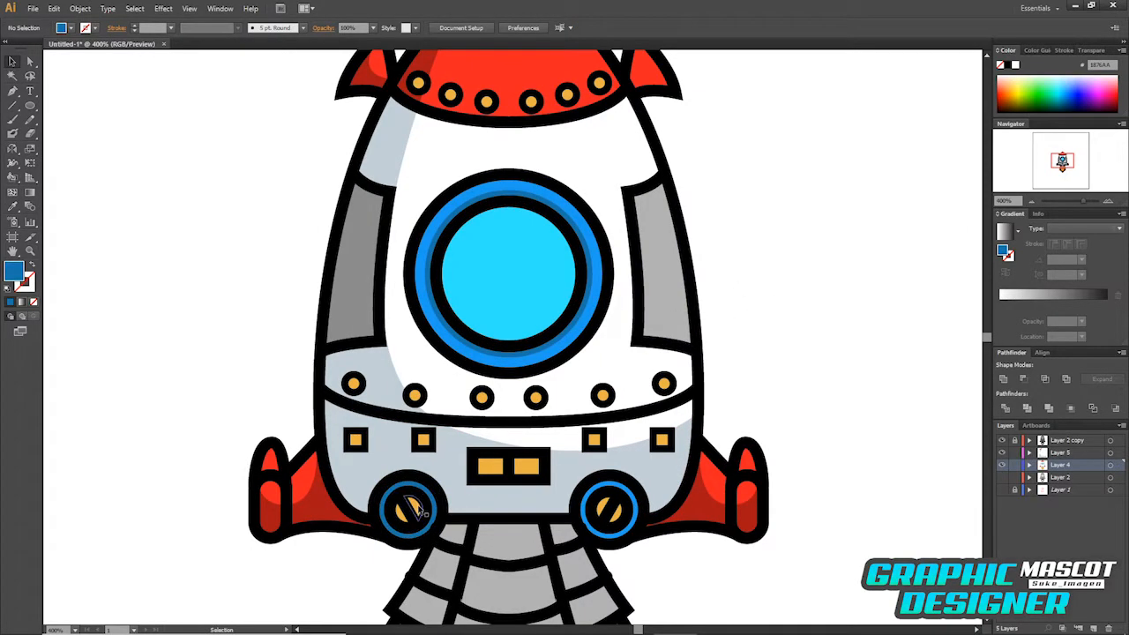
# Darken both golden halves of the left round bolt to a brownish gold.
pyautogui.click(409, 509)
pyautogui.keyDown('shift'); pyautogui.click(401, 511); pyautogui.keyUp('shift')
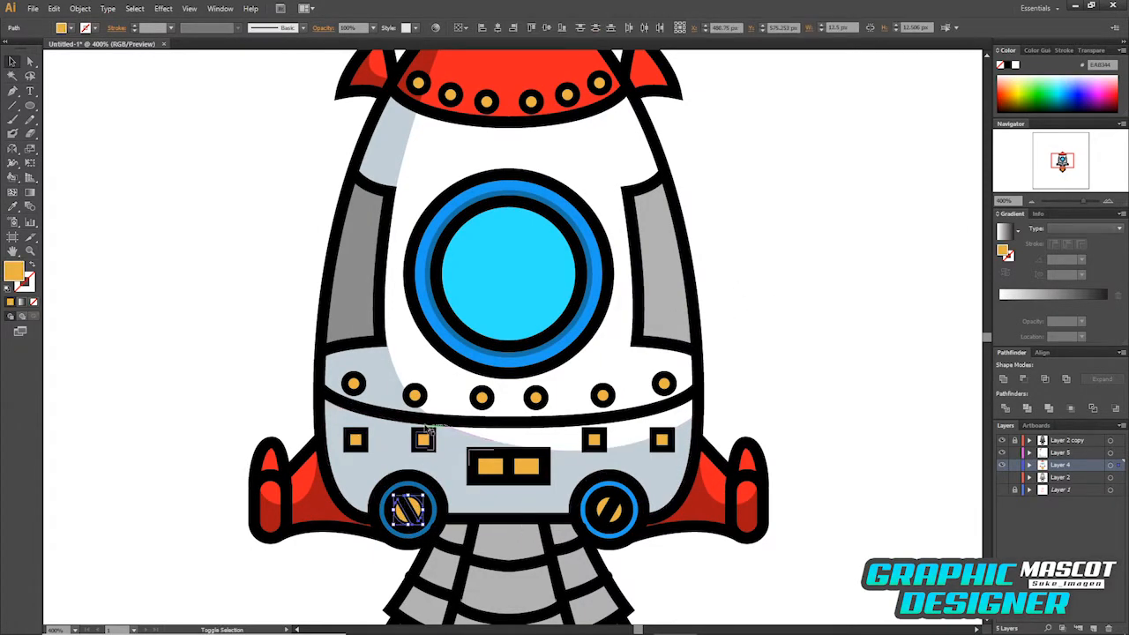
pyautogui.doubleClick(15, 280)
pyautogui.click(672, 255)
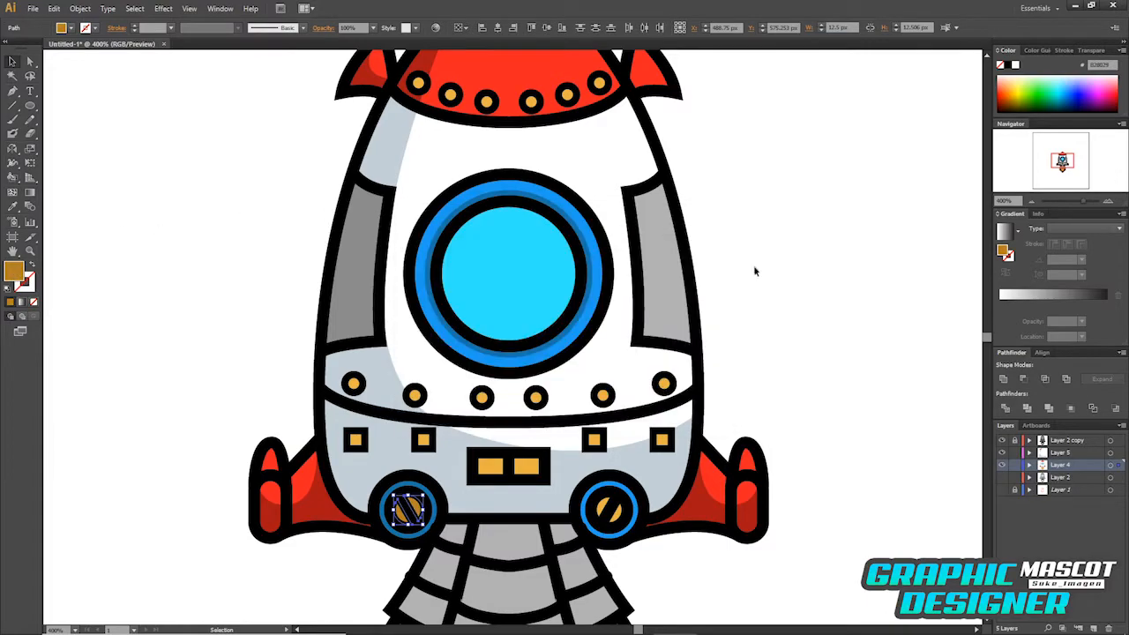
pyautogui.click(751, 262)
# Fill the two left square plates and the leftmost hull rivet with the dark gold sampled from the left round bolt.
pyautogui.click(423, 438)
pyautogui.keyDown('shift'); pyautogui.click(355, 439); pyautogui.keyUp('shift')
pyautogui.keyDown('shift'); pyautogui.click(353, 382); pyautogui.keyUp('shift')
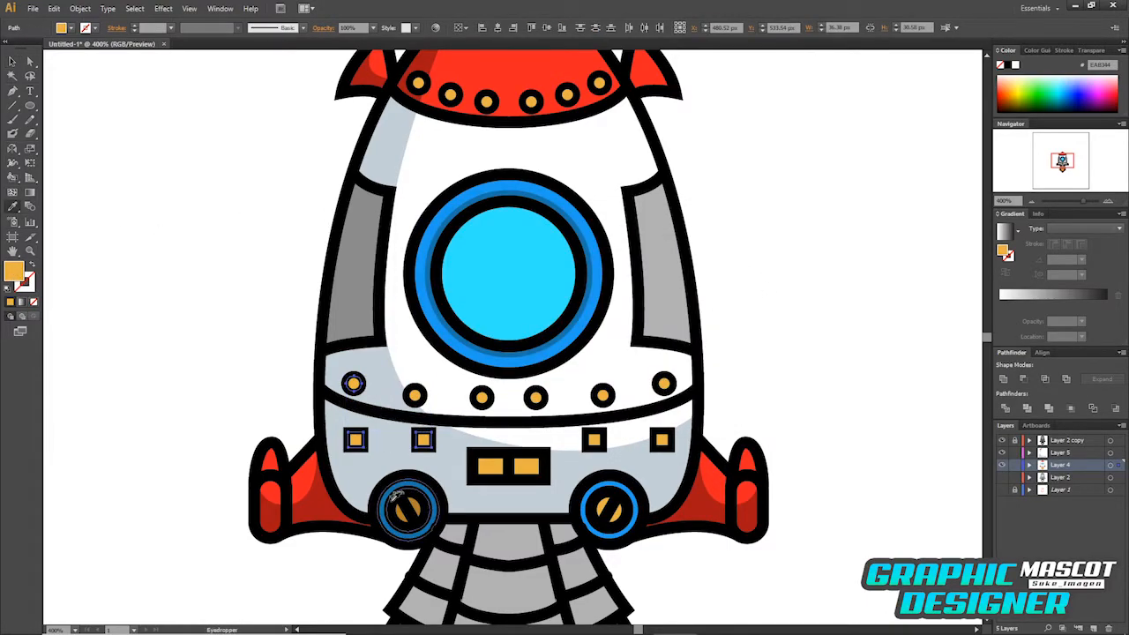
pyautogui.press('i')
pyautogui.click(411, 512)
pyautogui.press('v')
pyautogui.click(816, 336)
# Fill both central rectangles on the lower hull with the dark gold sampled from the neighbouring square plate.
pyautogui.press('space')
pyautogui.moveTo(799, 373); pyautogui.dragTo(791, 394)
pyautogui.click(480, 493)
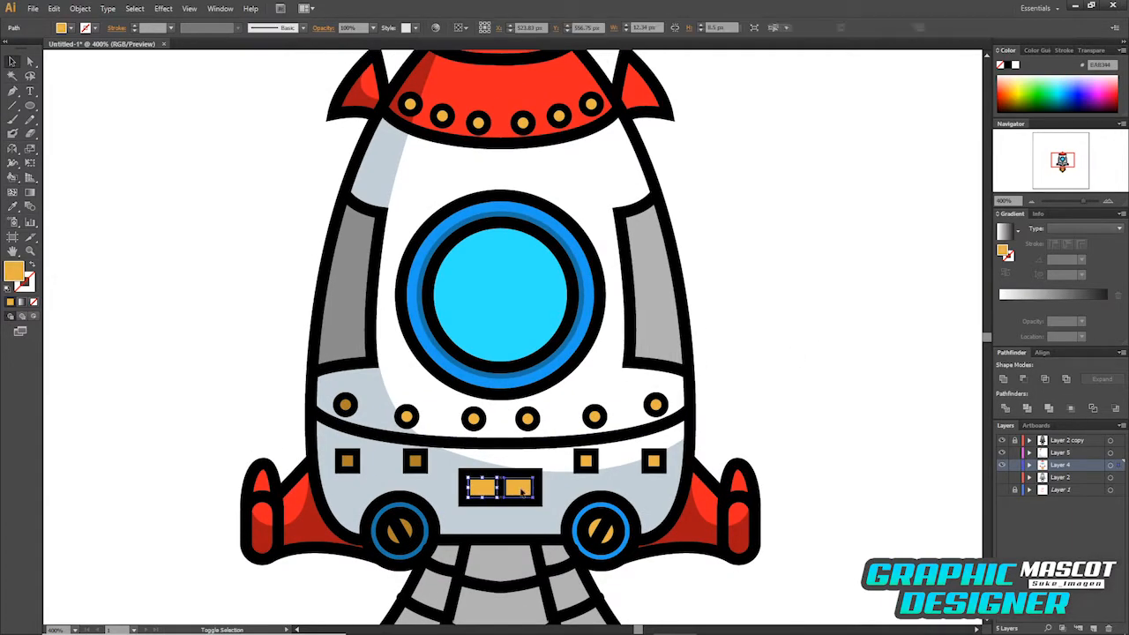
pyautogui.keyDown('shift'); pyautogui.click(521, 491); pyautogui.keyUp('shift')
pyautogui.press('i')
pyautogui.click(415, 462)
pyautogui.press('v')
pyautogui.click(807, 397)
# Fill the leftmost rivet on the red nose band with the dark gold sampled from a central hull rectangle.
pyautogui.press('space')
pyautogui.moveTo(808, 398); pyautogui.dragTo(809, 432)
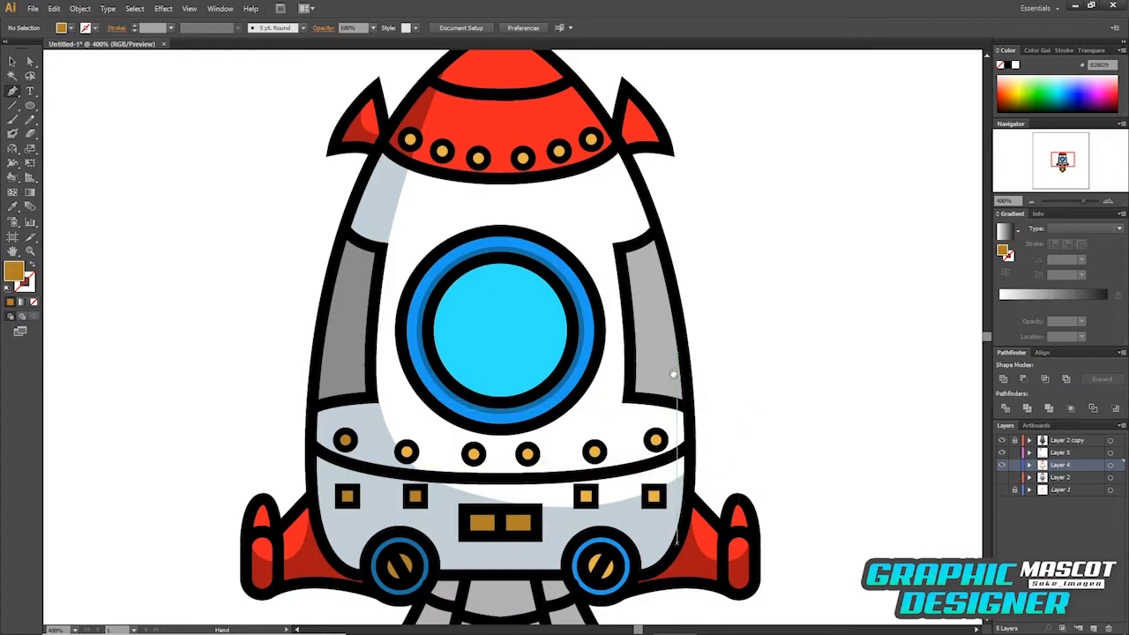
pyautogui.moveTo(538, 235); pyautogui.dragTo(536, 303)
pyautogui.press('space')
pyautogui.moveTo(491, 404); pyautogui.dragTo(498, 330)
pyautogui.press('i')
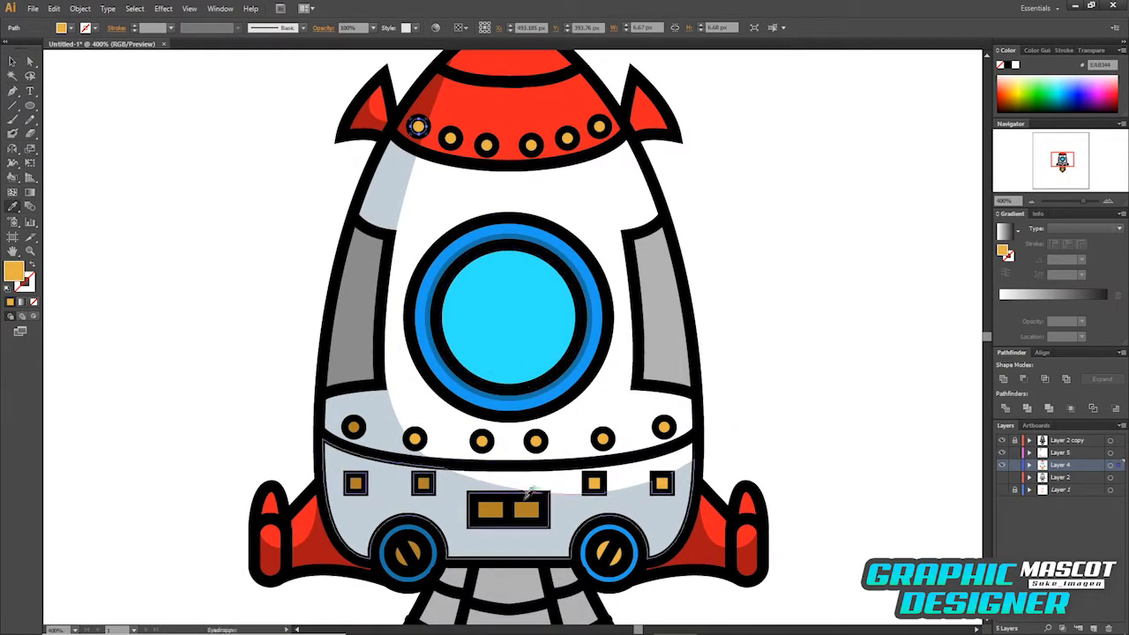
pyautogui.click(526, 514)
pyautogui.press('v')
pyautogui.click(810, 435)
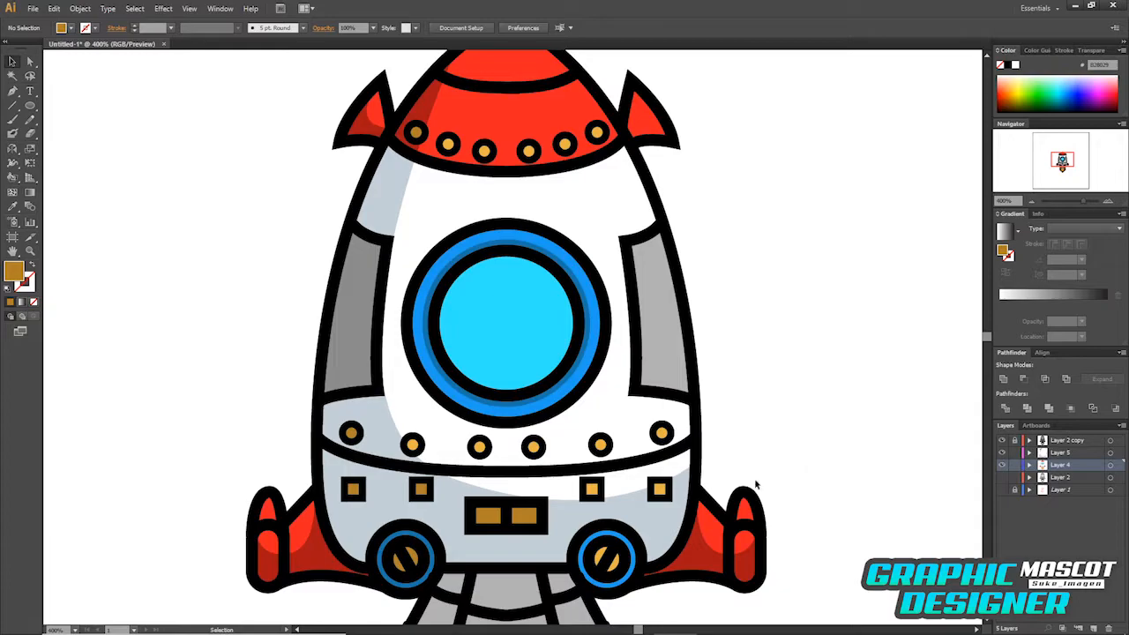
# Draw a curved shading shape over the lower part of the right round bolt and intersect it with the bolt's blue ring.
pyautogui.click(626, 542)
pyautogui.click(725, 450)
pyautogui.click(603, 528)
pyautogui.moveTo(608, 560); pyautogui.dragTo(642, 578)
pyautogui.click(650, 565)
pyautogui.moveTo(584, 601); pyautogui.dragTo(552, 576)
pyautogui.click(557, 527)
pyautogui.click(602, 528)
pyautogui.press('v')
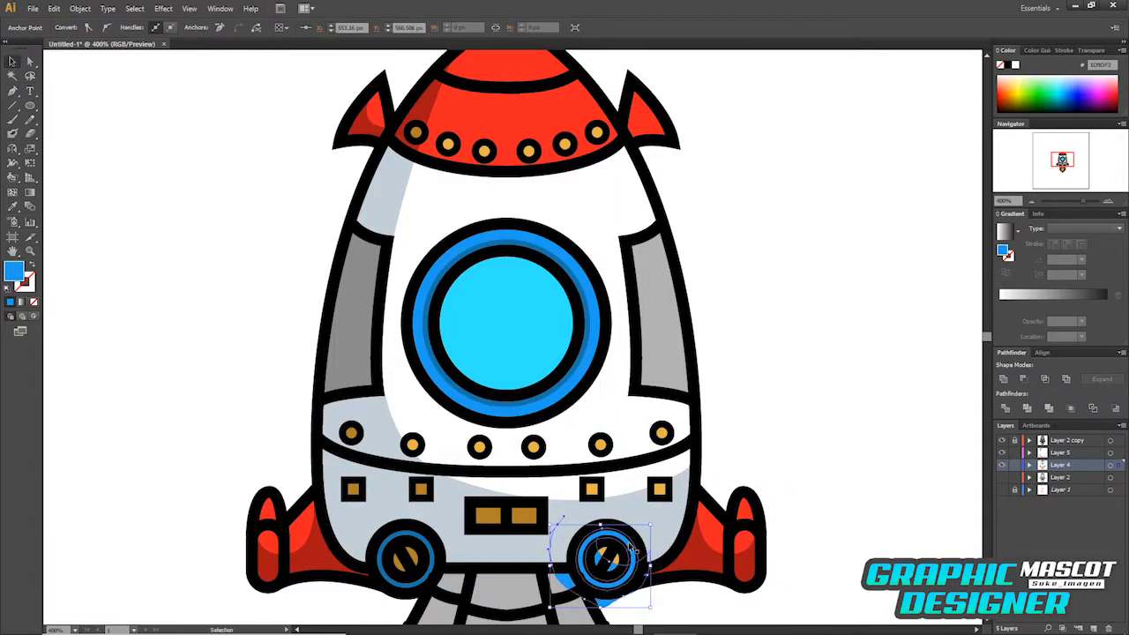
pyautogui.click(614, 588)
pyautogui.keyDown('shift'); pyautogui.click(640, 554); pyautogui.keyUp('shift')
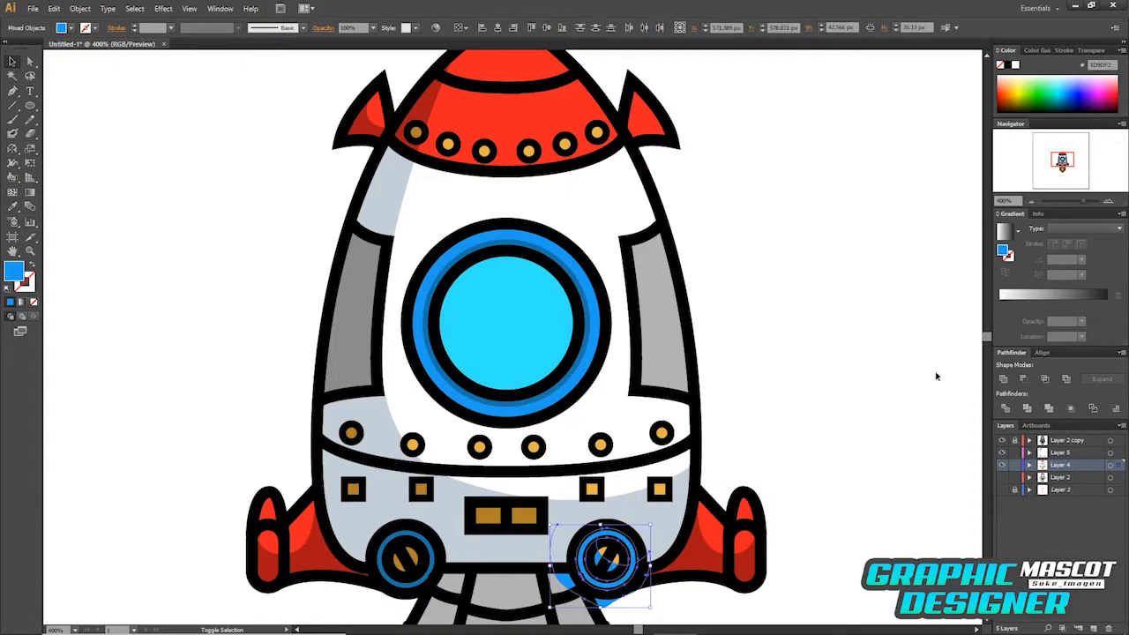
pyautogui.click(1044, 379)
pyautogui.click(1045, 379)
# Darken the shaded half of the right round bolt's golden centre with the dark gold sampled from the central rectangle.
pyautogui.press('i')
pyautogui.click(610, 582)
pyautogui.click(524, 515)
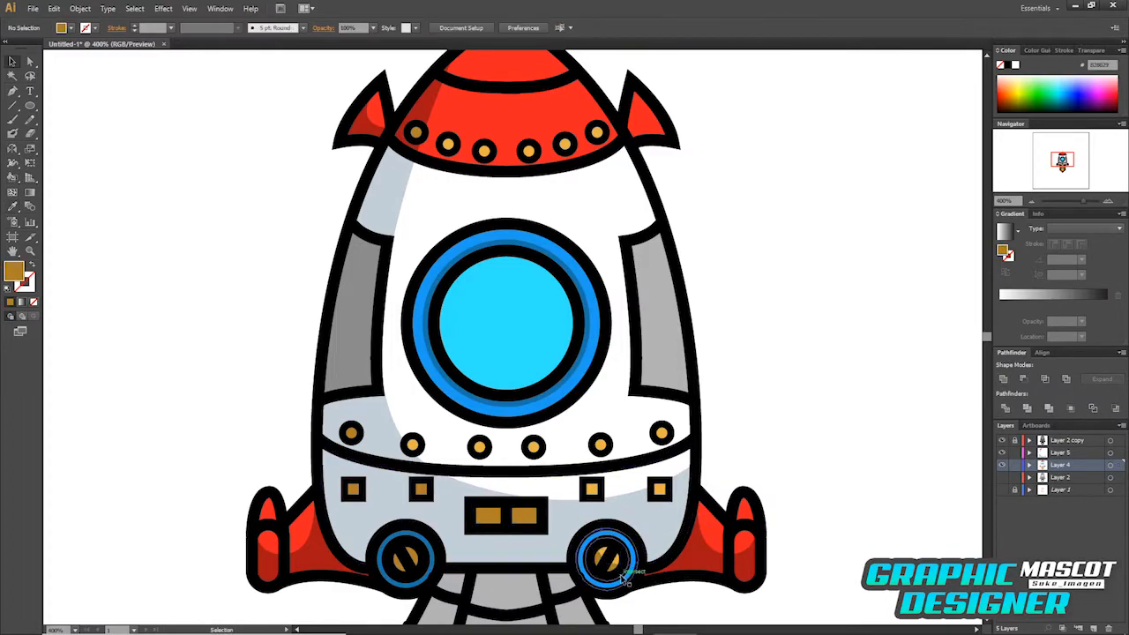
# Fill the shading piece on the right round bolt's ring with the dark blue sampled from the left bolt.
pyautogui.press('v')
pyautogui.click(431, 560)
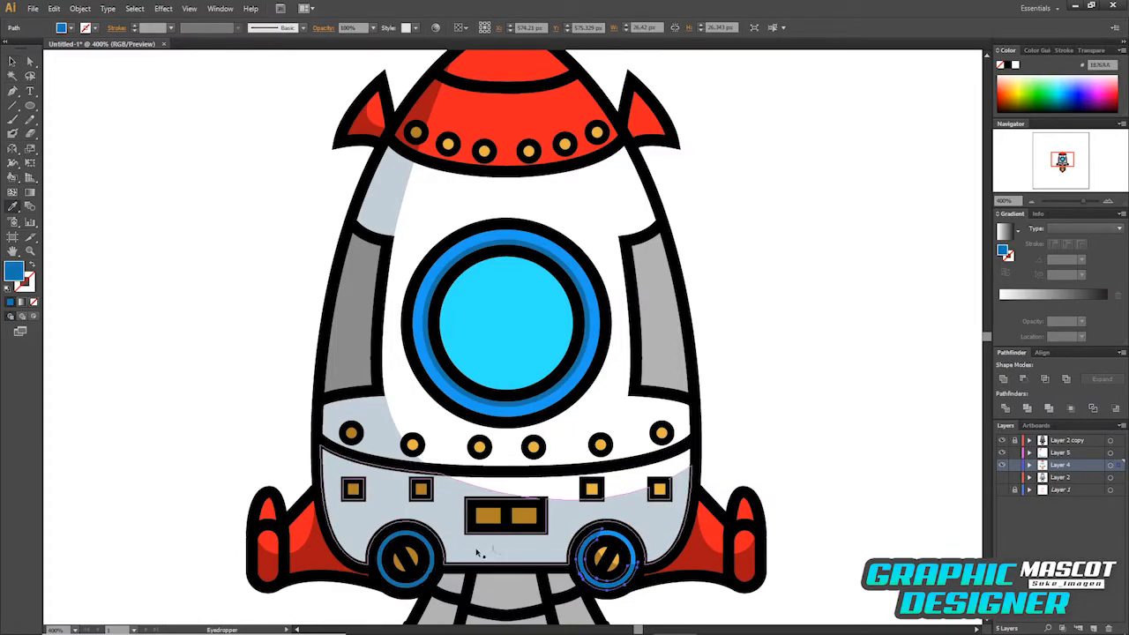
pyautogui.press('v')
pyautogui.click(795, 453)
# Select all dark blue shading shapes by matching fill colour and recolour them to a deeper royal blue.
pyautogui.moveTo(804, 394); pyautogui.dragTo(806, 362)
pyautogui.click(593, 322)
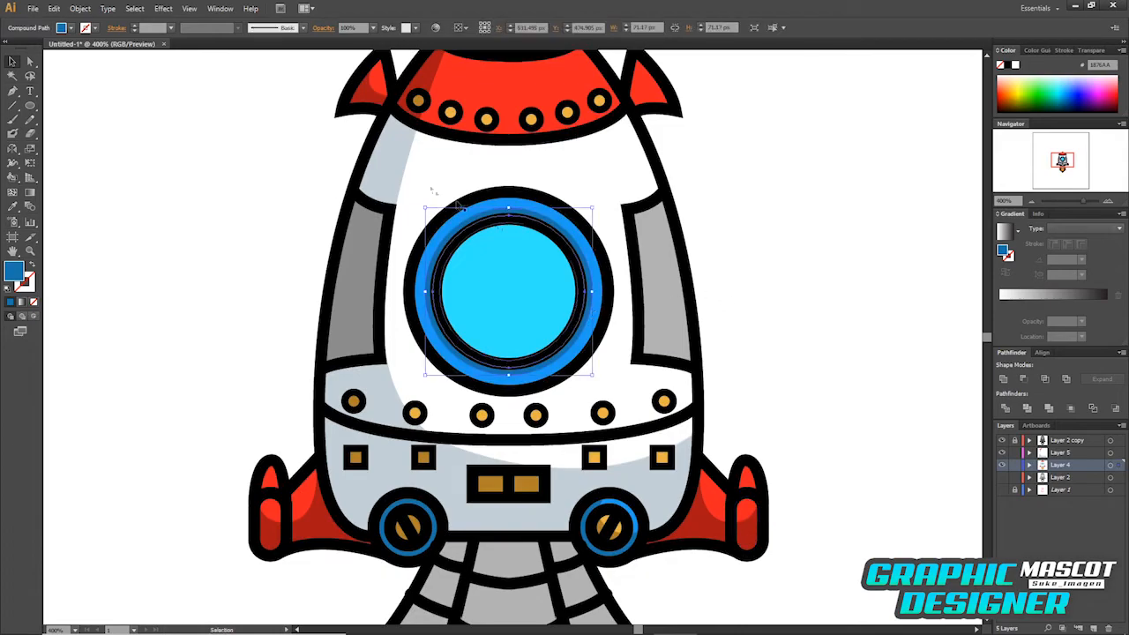
pyautogui.click(134, 8)
pyautogui.moveTo(176, 158)
pyautogui.click(445, 232)
pyautogui.doubleClick(12, 274)
pyautogui.click(543, 291)
pyautogui.moveTo(585, 323); pyautogui.dragTo(589, 311)
pyautogui.click(590, 315)
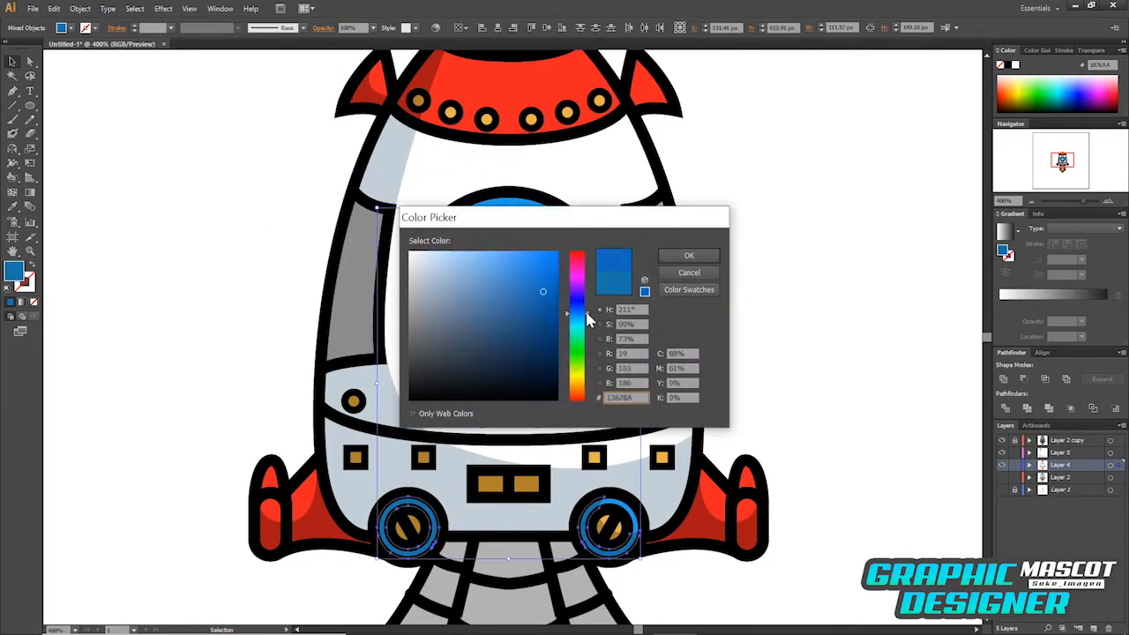
pyautogui.click(689, 255)
pyautogui.click(808, 404)
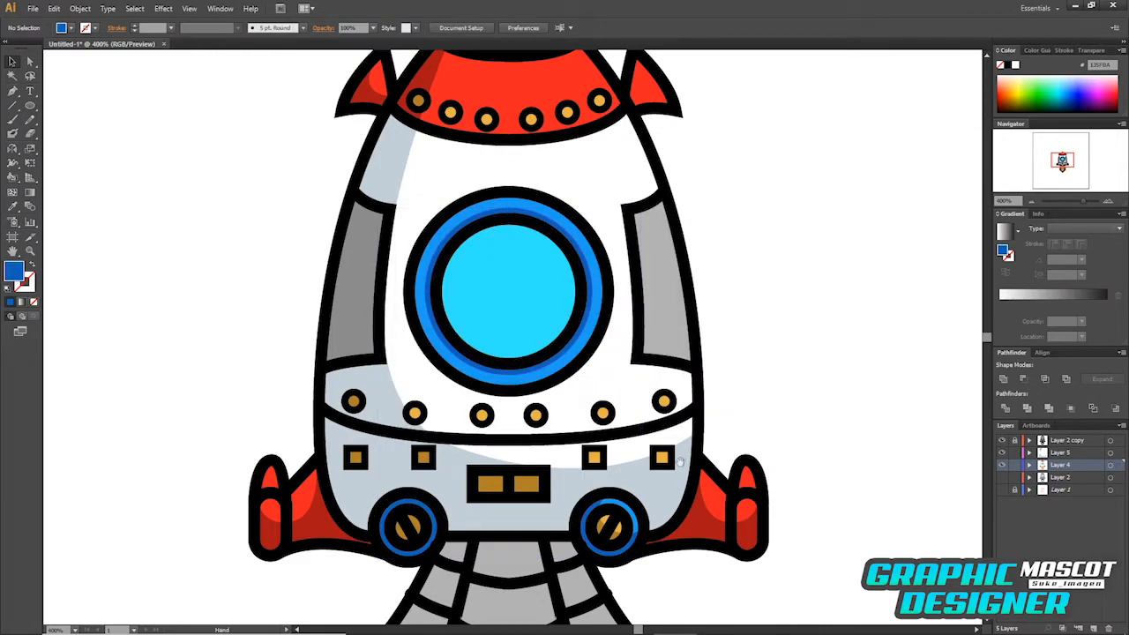
# Select every shape that shares the dark gold fill of the central hull rectangle.
pyautogui.click(527, 483)
pyautogui.click(134, 8)
pyautogui.moveTo(177, 159)
pyautogui.click(414, 223)
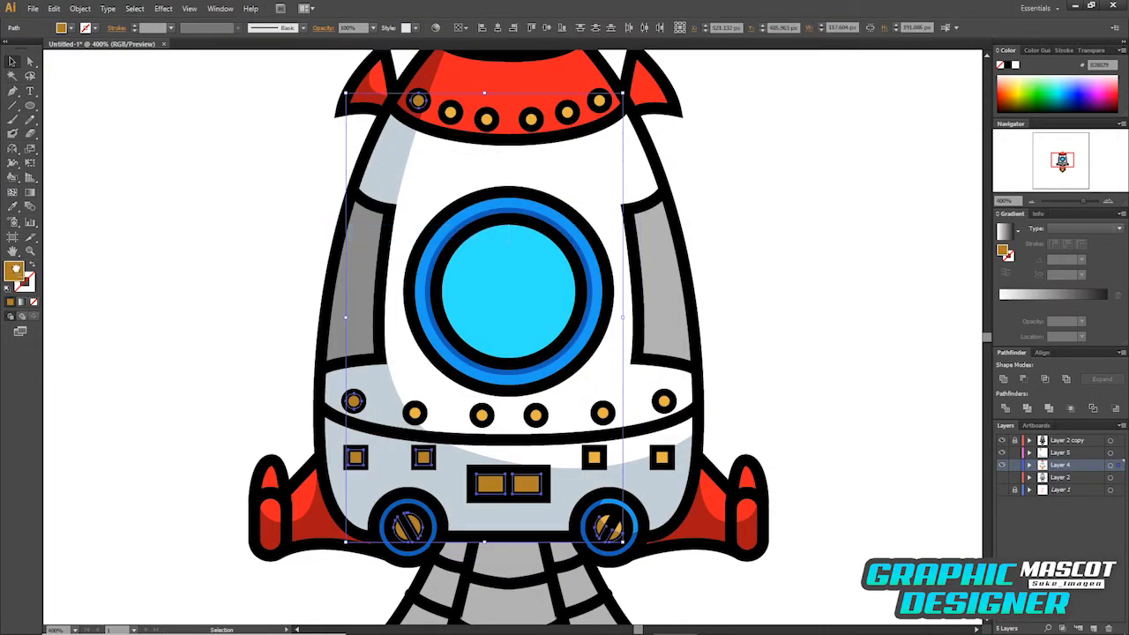
# Try recolouring the selected dark gold shapes to orange-brown #BF672C.
pyautogui.doubleClick(16, 274)
pyautogui.moveTo(590, 391); pyautogui.dragTo(587, 393)
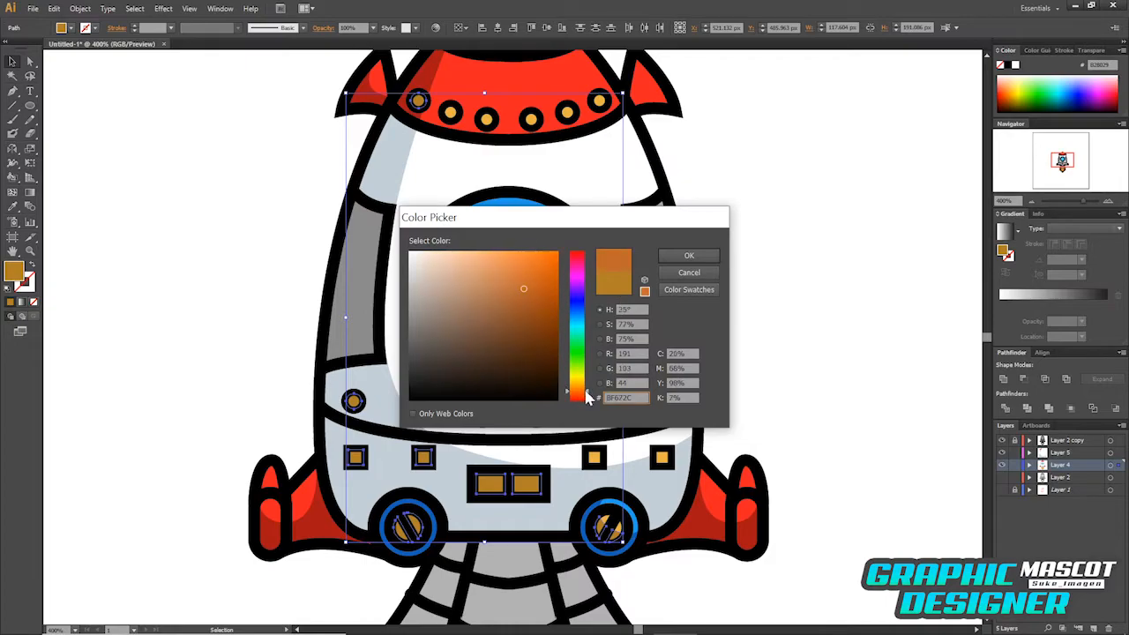
pyautogui.click(670, 255)
pyautogui.click(796, 353)
pyautogui.press('space')
pyautogui.moveTo(810, 364); pyautogui.dragTo(804, 377)
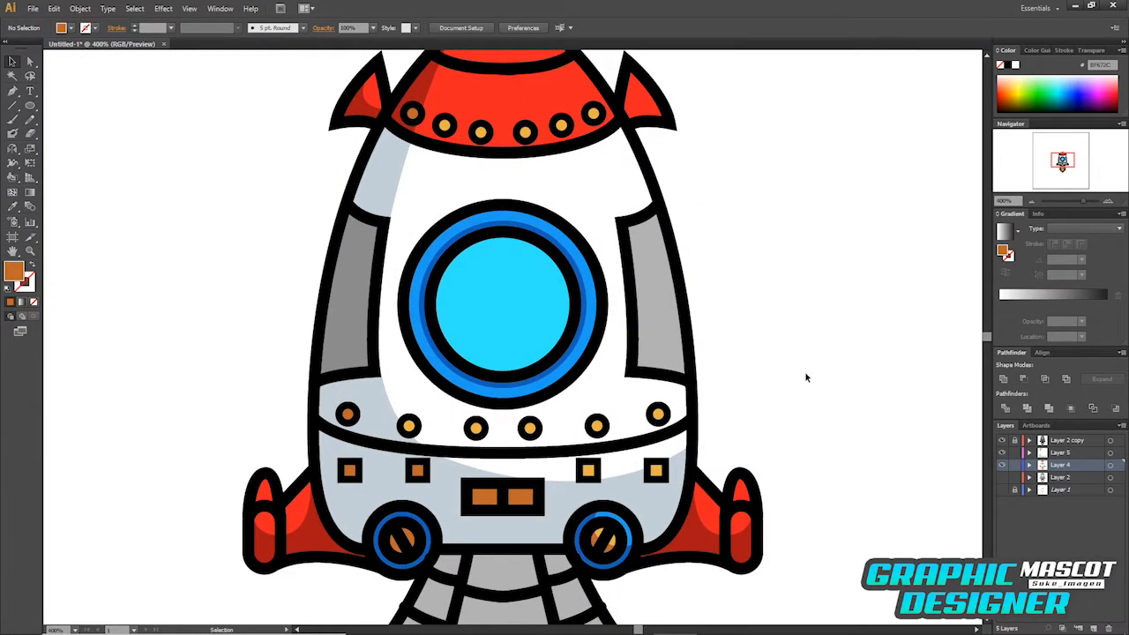
pyautogui.hotkey('ctrl', 'z')
pyautogui.hotkey('ctrl', 'z')
# Recolour the selected dark gold shapes to a slightly deeper brownish gold.
pyautogui.doubleClick(14, 273)
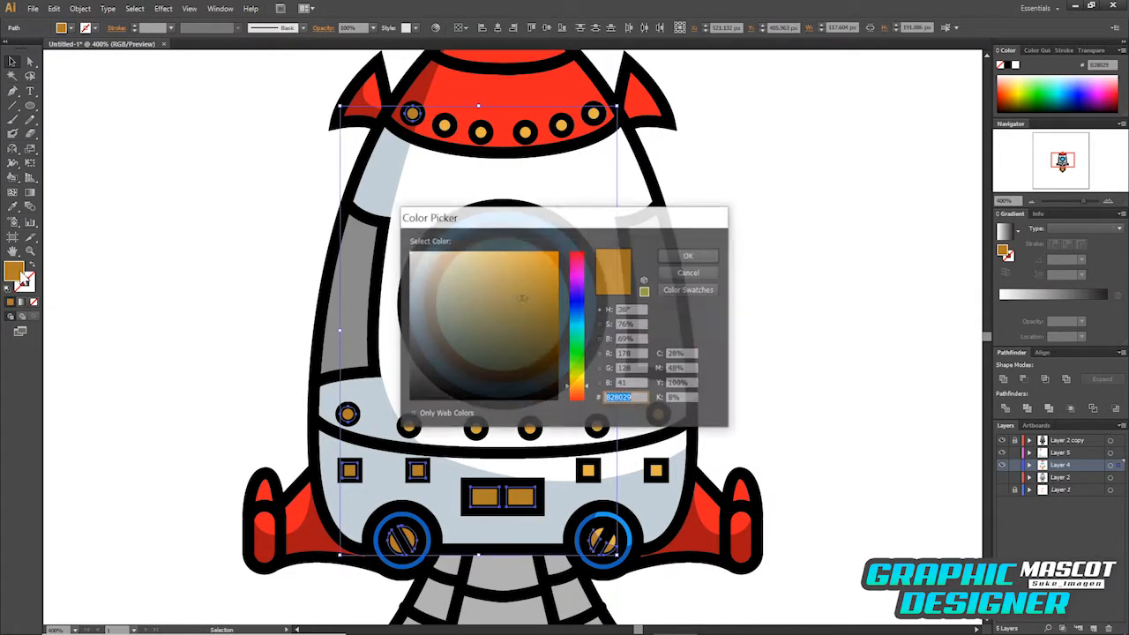
pyautogui.click(690, 257)
pyautogui.click(819, 265)
# Draw a vertical rectangle about 6 px wide and 81 px tall beside the rocket and fill it with pale cyan.
pyautogui.press('space')
pyautogui.moveTo(768, 454); pyautogui.dragTo(761, 420)
pyautogui.press('space')
pyautogui.moveTo(585, 190); pyautogui.dragTo(554, 254)
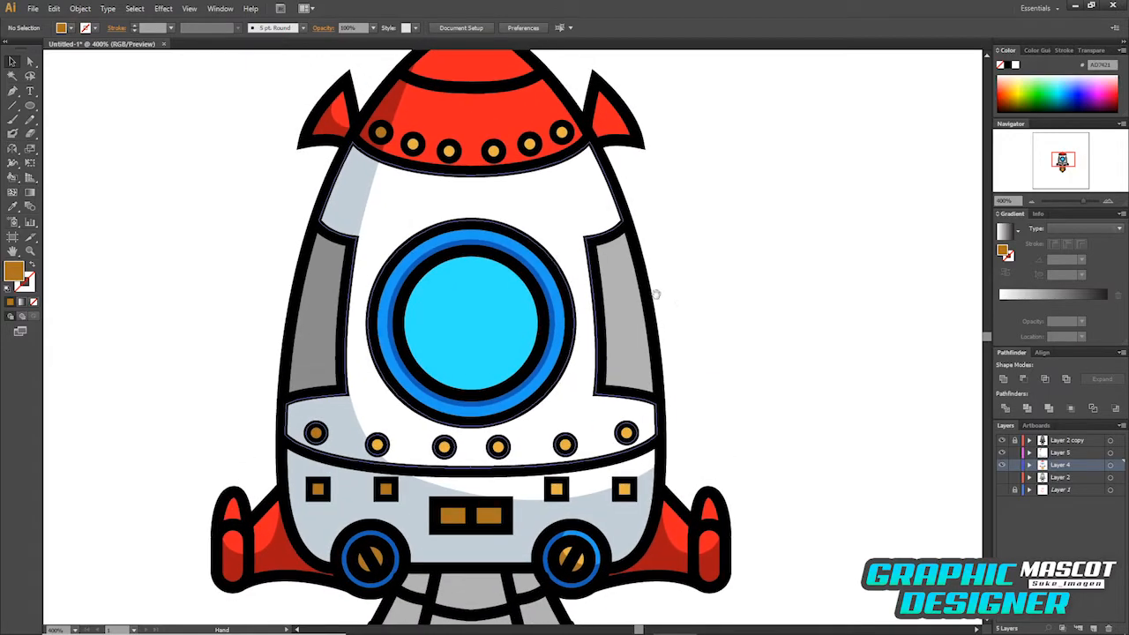
pyautogui.moveTo(31, 106); pyautogui.dragTo(53, 106)
pyautogui.moveTo(693, 218); pyautogui.dragTo(705, 409)
pyautogui.press('i')
pyautogui.click(467, 326)
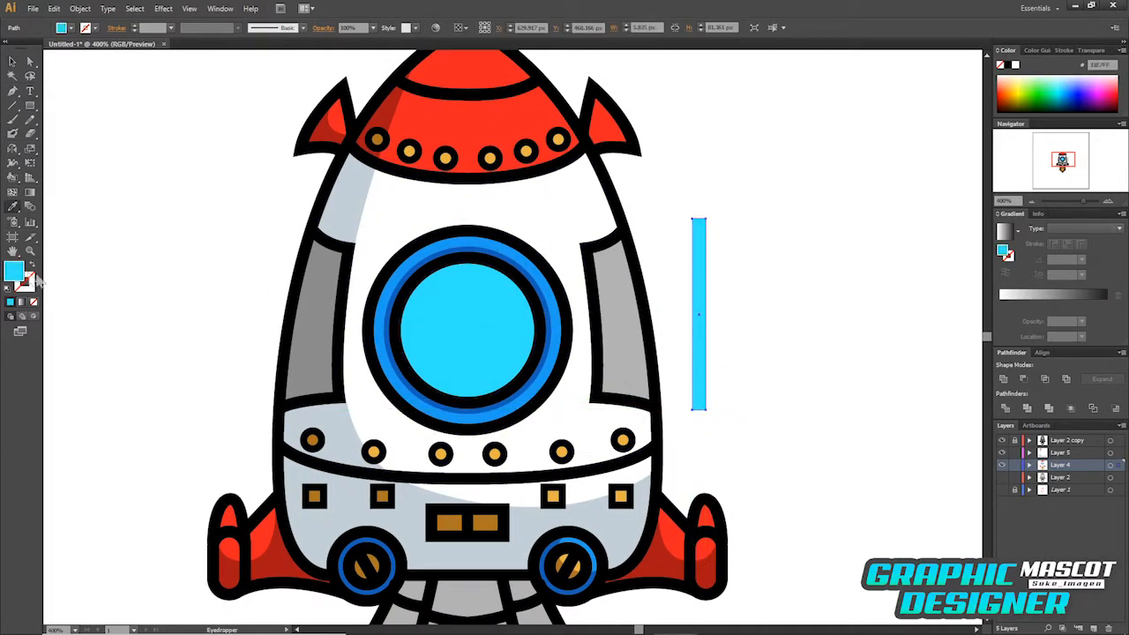
pyautogui.doubleClick(15, 276)
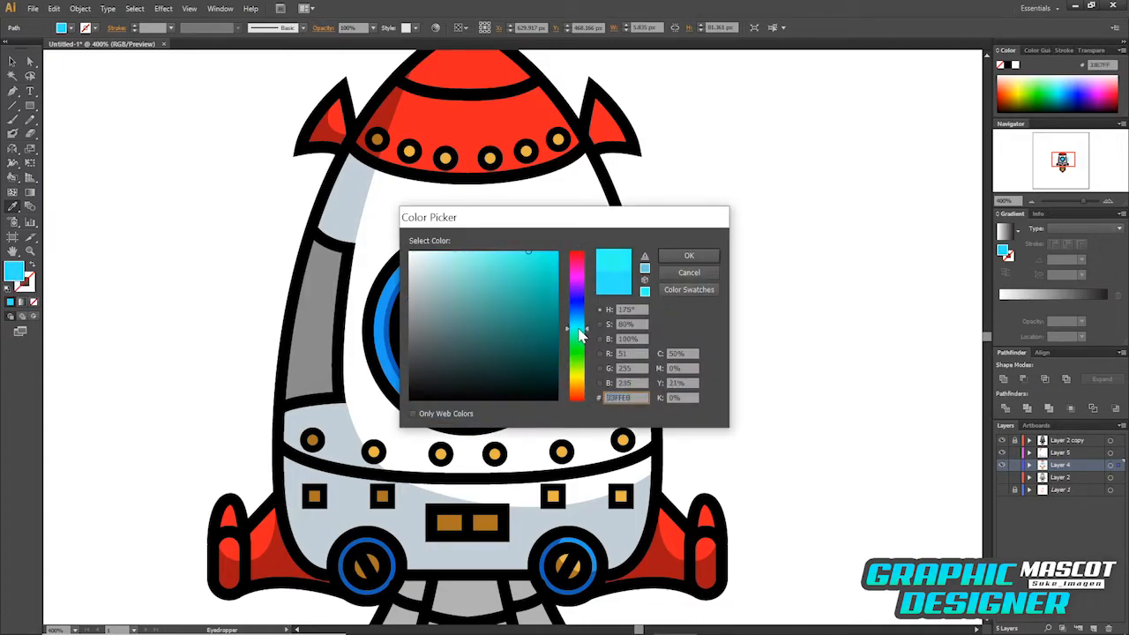
pyautogui.click(670, 256)
pyautogui.press('v')
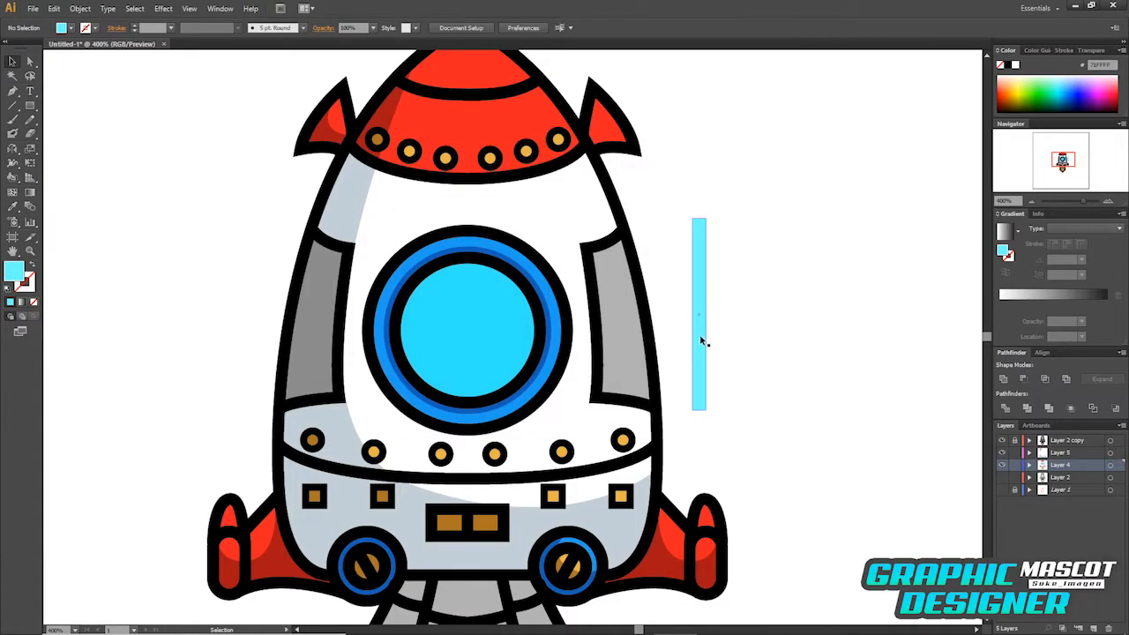
# Place a narrow and a wider copy of the pale cyan bar diagonally across the porthole glass.
pyautogui.moveTo(700, 344); pyautogui.dragTo(756, 308)
pyautogui.moveTo(791, 269); pyautogui.dragTo(690, 350)
pyautogui.moveTo(763, 213); pyautogui.dragTo(801, 288)
pyautogui.moveTo(784, 291); pyautogui.dragTo(528, 310)
pyautogui.click(732, 270)
# Trim both diagonal reflection bars to the porthole glass with the Intersect shape mode.
pyautogui.click(504, 356)
pyautogui.click(501, 341)
pyautogui.keyDown('shift'); pyautogui.click(511, 359); pyautogui.keyUp('shift')
pyautogui.click(1045, 379)
pyautogui.click(844, 368)
pyautogui.click(432, 298)
pyautogui.keyDown('shift'); pyautogui.click(451, 320); pyautogui.keyUp('shift')
pyautogui.click(1045, 378)
pyautogui.click(839, 404)
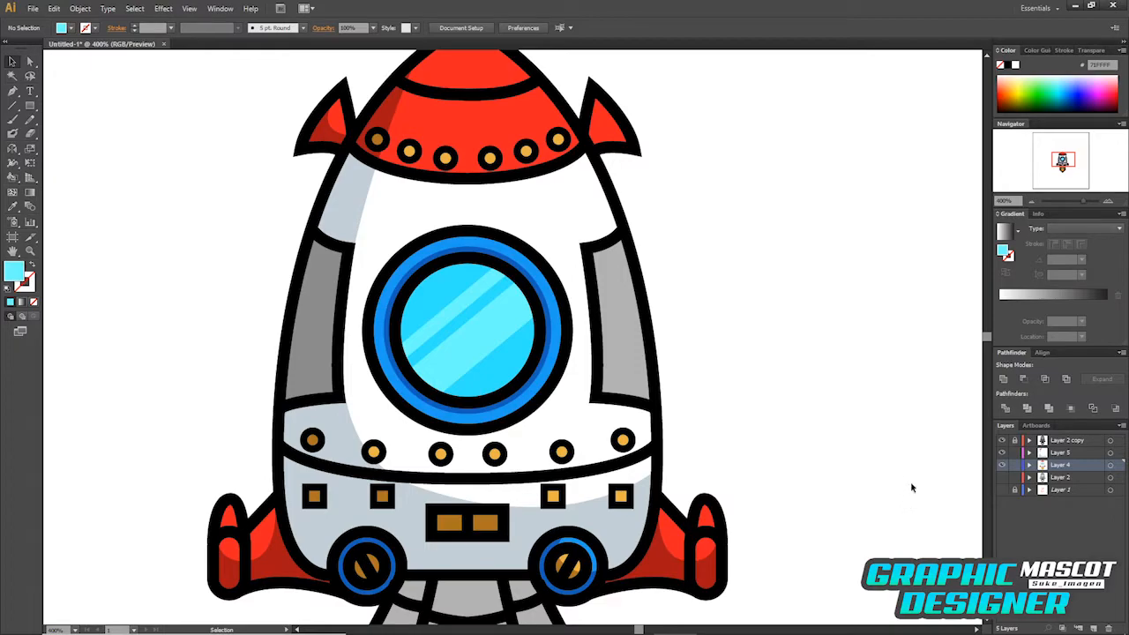
# Scale a copy of the porthole glass circle down to about 54 px across, keeping it centred.
pyautogui.moveTo(764, 326); pyautogui.dragTo(784, 342)
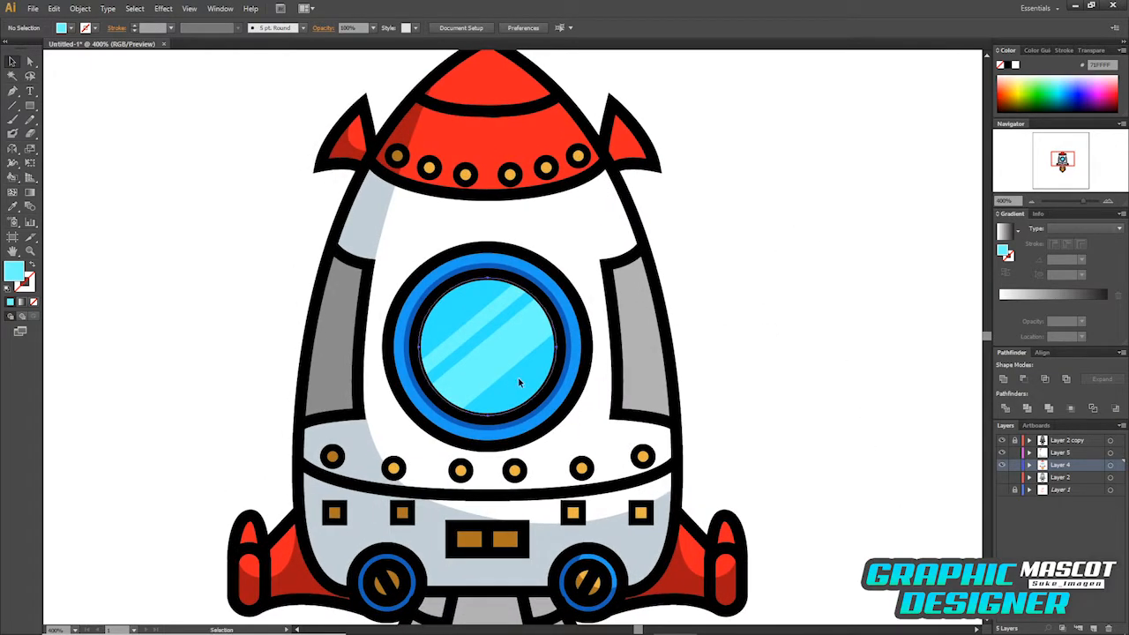
pyautogui.click(519, 382)
pyautogui.moveTo(557, 278); pyautogui.dragTo(553, 280)
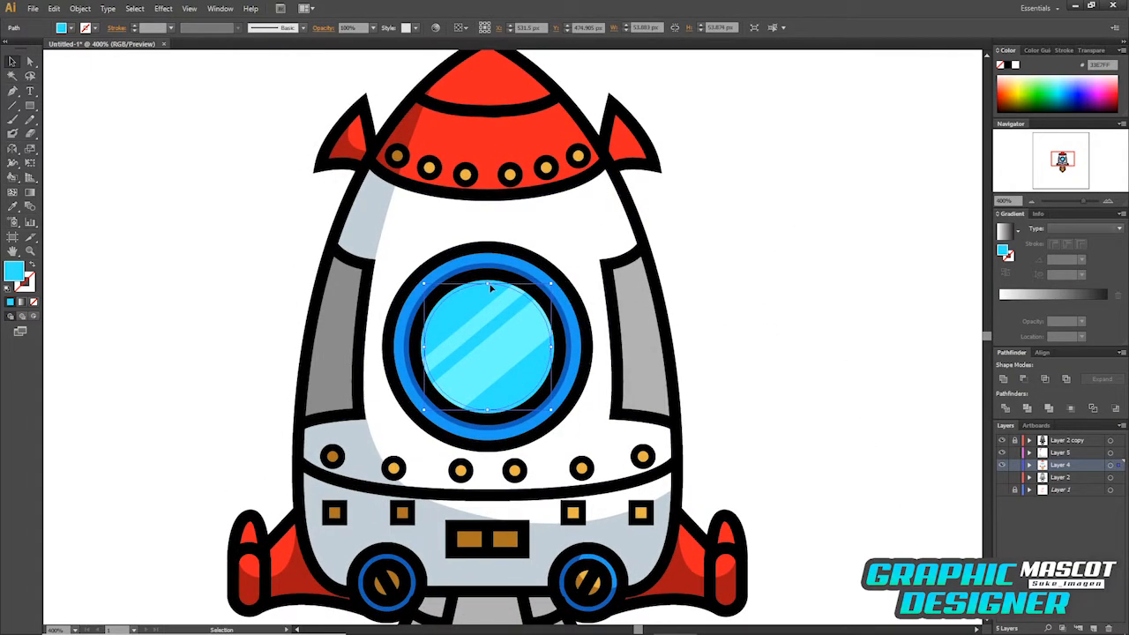
# Fill the full-size porthole glass circle with a darker blue as a shadow rim around the smaller glass.
pyautogui.press('i')
pyautogui.click(578, 334)
pyautogui.press('v')
pyautogui.press('i')
pyautogui.click(455, 310)
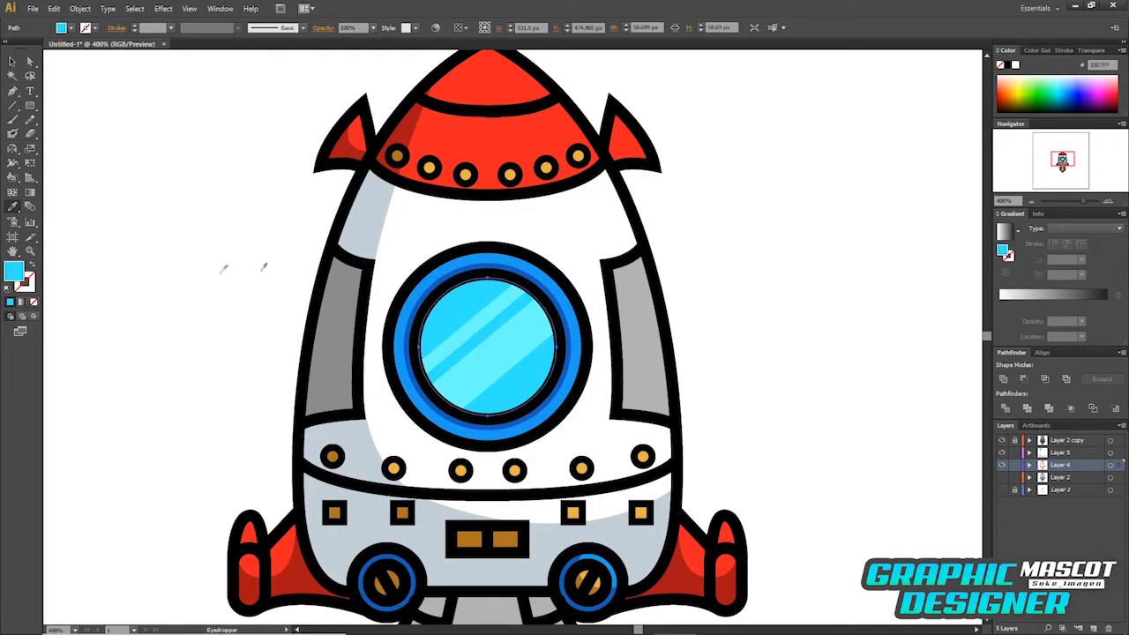
pyautogui.doubleClick(14, 272)
pyautogui.moveTo(538, 262); pyautogui.dragTo(537, 270)
pyautogui.click(579, 320)
pyautogui.click(682, 258)
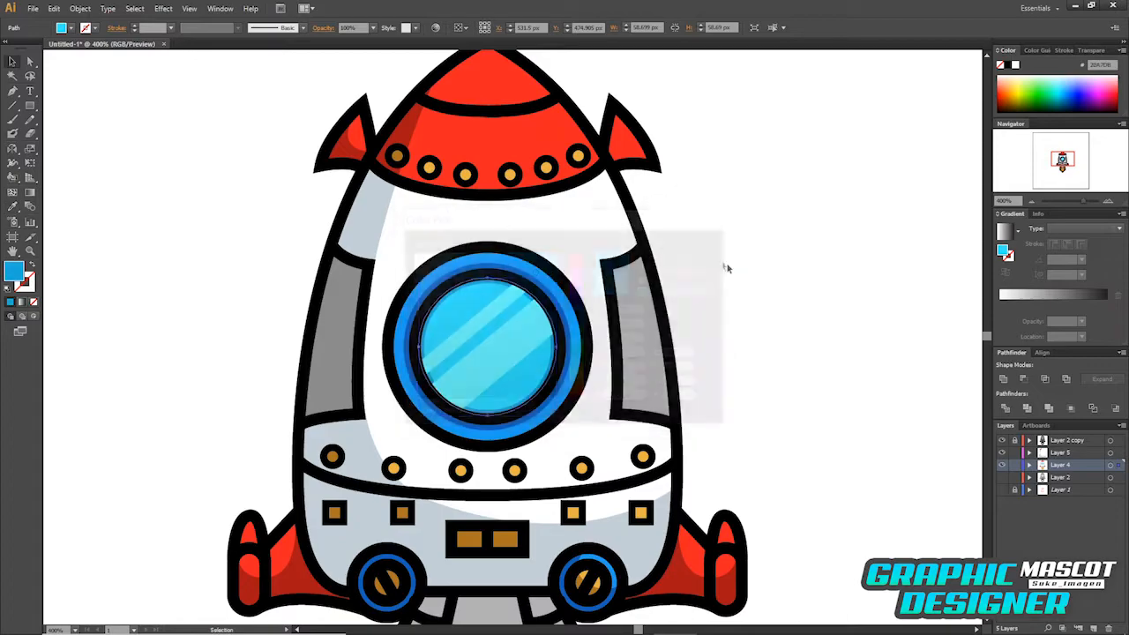
pyautogui.press('v')
pyautogui.click(769, 363)
# Draw a curved shading shape over the left part of the central nozzle sections in the dark grey sampled from the left hull panel.
pyautogui.press('space')
pyautogui.scroll(-4, 748, 444)
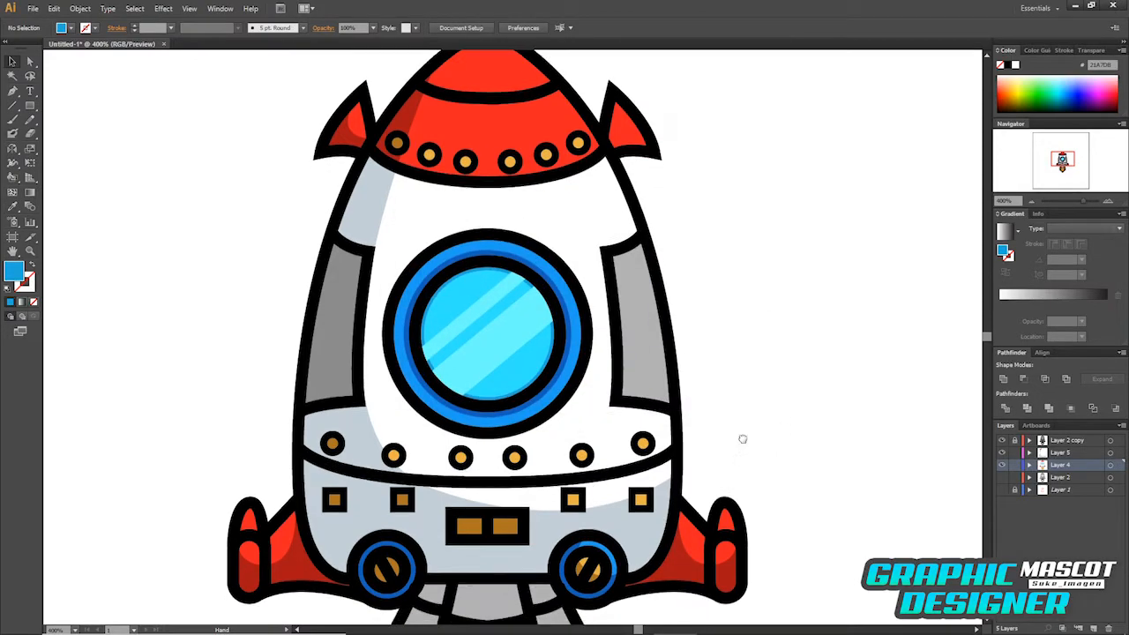
pyautogui.moveTo(741, 439); pyautogui.dragTo(751, 401)
pyautogui.press('i')
pyautogui.click(383, 265)
pyautogui.press('space')
pyautogui.moveTo(509, 380); pyautogui.dragTo(463, 298)
pyautogui.scroll(1, 463, 298)
pyautogui.press('p')
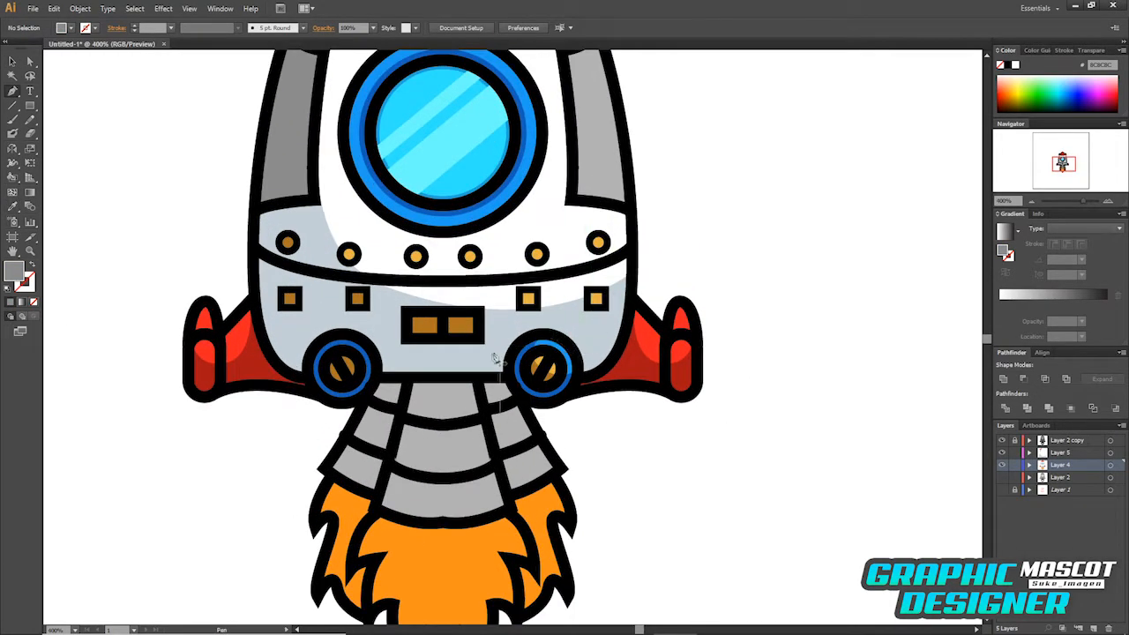
pyautogui.click(452, 381)
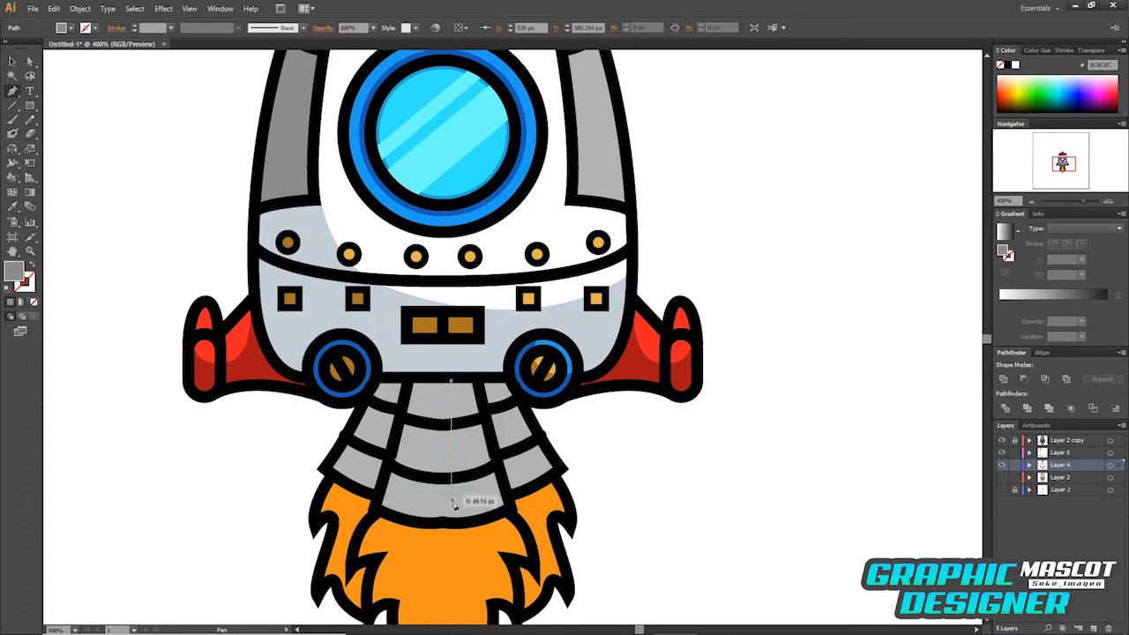
pyautogui.moveTo(498, 505)
pyautogui.mouseDown()
pyautogui.moveTo(485, 506)
pyautogui.moveTo(515, 500)
pyautogui.mouseUp()
pyautogui.click(509, 479)
pyautogui.moveTo(427, 546); pyautogui.dragTo(357, 544)
pyautogui.moveTo(457, 345); pyautogui.dragTo(522, 332)
pyautogui.click(446, 380)
pyautogui.press('v')
# Trim the dark grey shading shape to the three central nozzle sections.
pyautogui.click(463, 409)
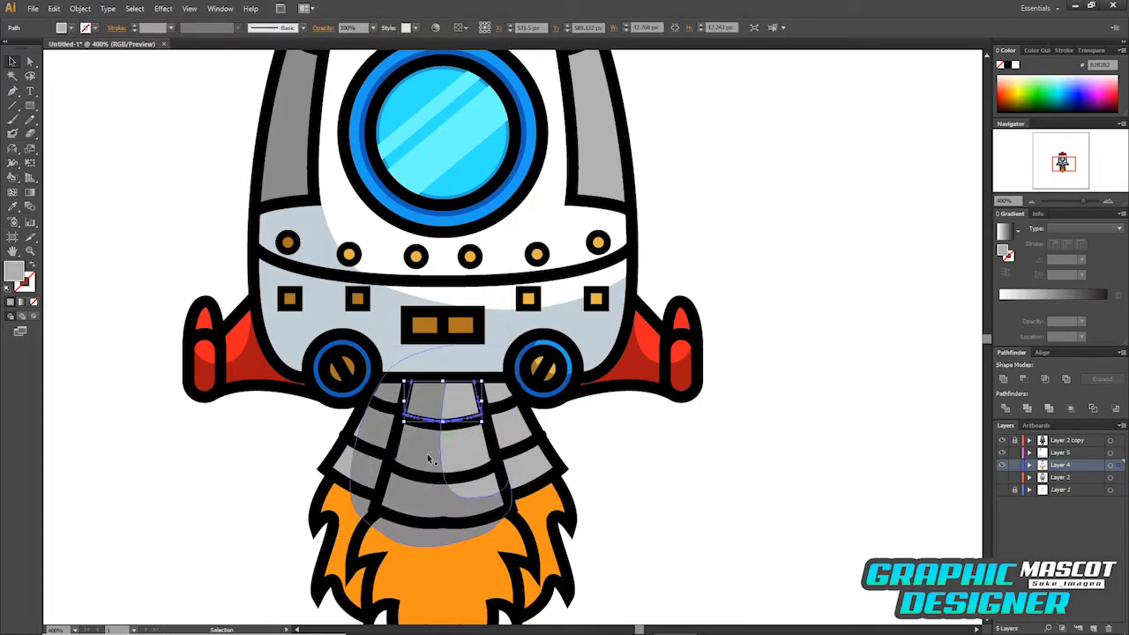
pyautogui.click(426, 457)
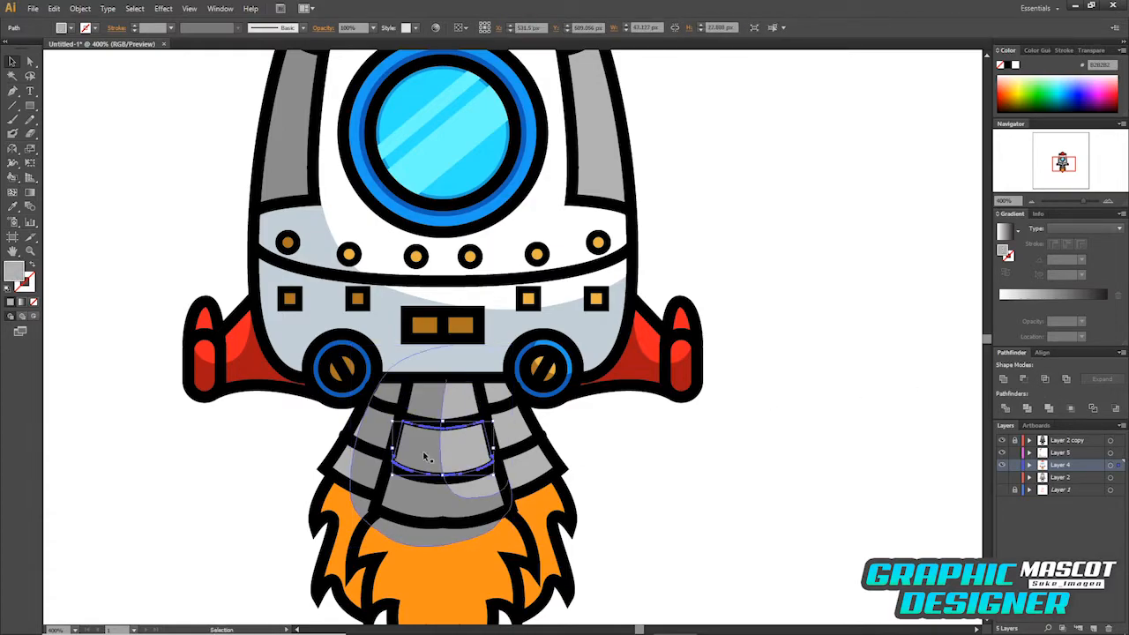
pyautogui.click(455, 507)
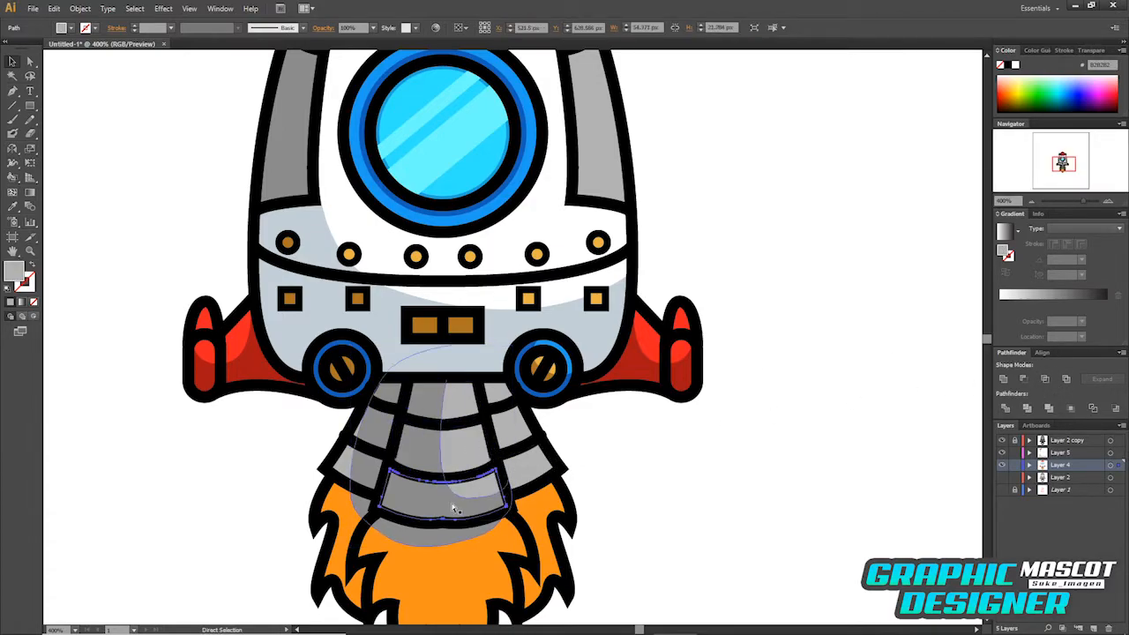
pyautogui.press('v')
pyautogui.click(1024, 379)
pyautogui.click(645, 429)
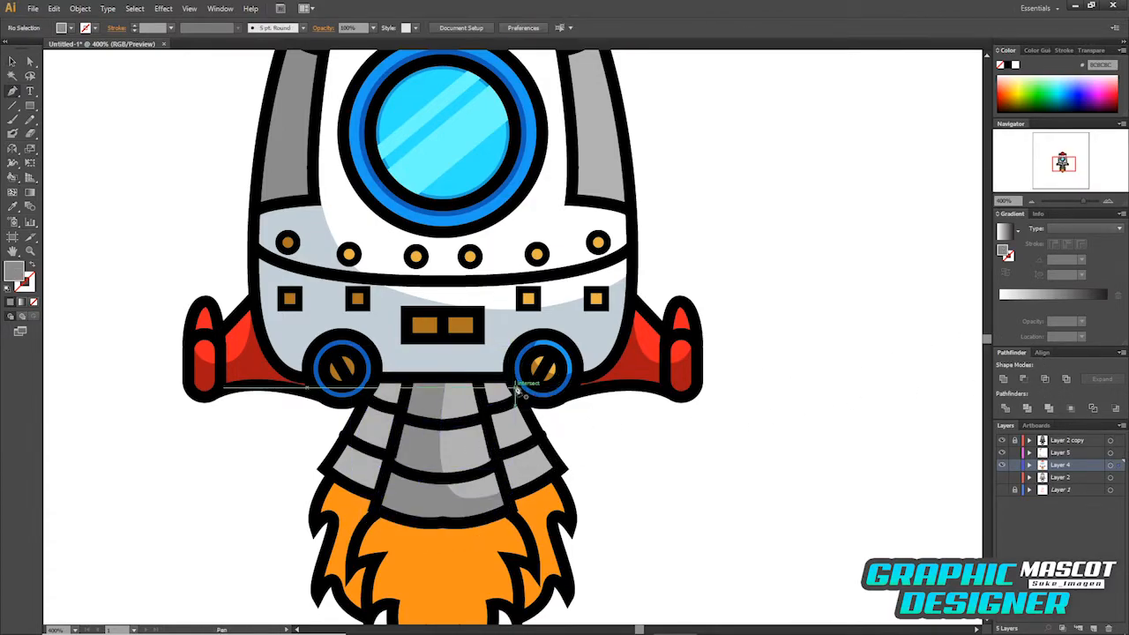
# Draw a curved dark grey shading shape over the right column of nozzle sections.
pyautogui.click(507, 381)
pyautogui.moveTo(556, 479); pyautogui.dragTo(614, 457)
pyautogui.moveTo(501, 518); pyautogui.dragTo(434, 522)
pyautogui.click(477, 358)
pyautogui.click(507, 381)
pyautogui.press('v')
# Trim the dark grey shading to the right column's nozzle sections using copies of the shape and the Intersect shape mode.
pyautogui.click(538, 456)
pyautogui.click(512, 436)
pyautogui.click(510, 434)
pyautogui.keyDown('shift'); pyautogui.click(578, 485); pyautogui.keyUp('shift')
pyautogui.hotkey('ctrl', 'c')
pyautogui.hotkey('ctrl', 'f')
pyautogui.click(1045, 379)
pyautogui.click(635, 433)
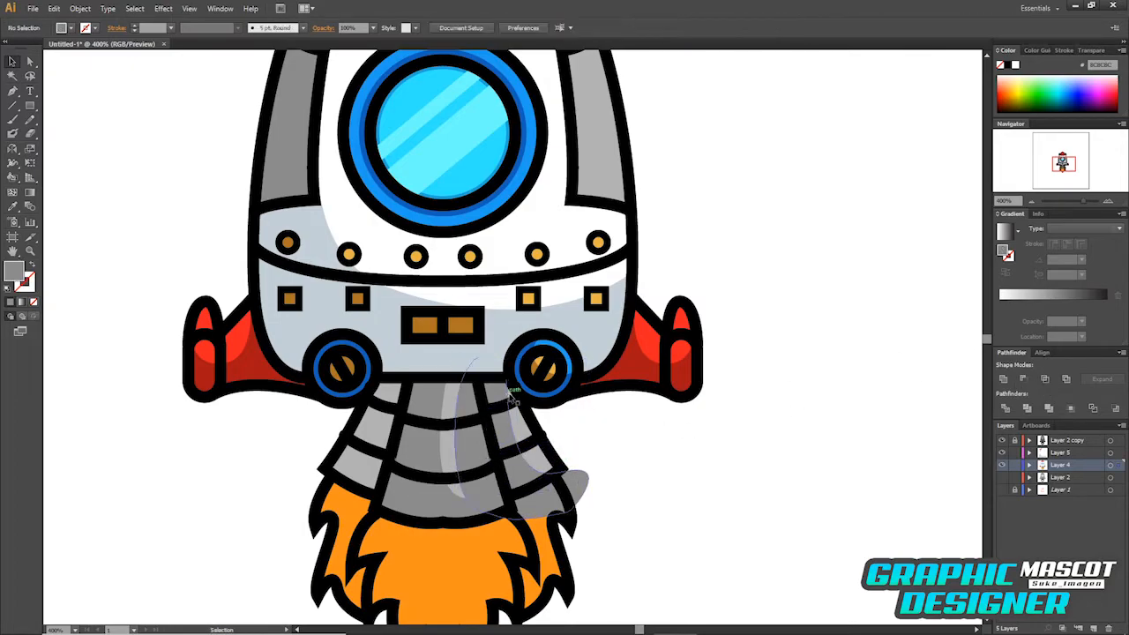
pyautogui.press('a')
pyautogui.click(508, 396)
pyautogui.keyDown('shift'); pyautogui.click(582, 492); pyautogui.keyUp('shift')
pyautogui.click(1046, 379)
pyautogui.click(671, 482)
# Draw a shading shape over the left column of nozzle sections with the Pen tool.
pyautogui.moveTo(670, 483); pyautogui.dragTo(738, 491)
pyautogui.moveTo(439, 411); pyautogui.dragTo(429, 477)
pyautogui.click(774, 456)
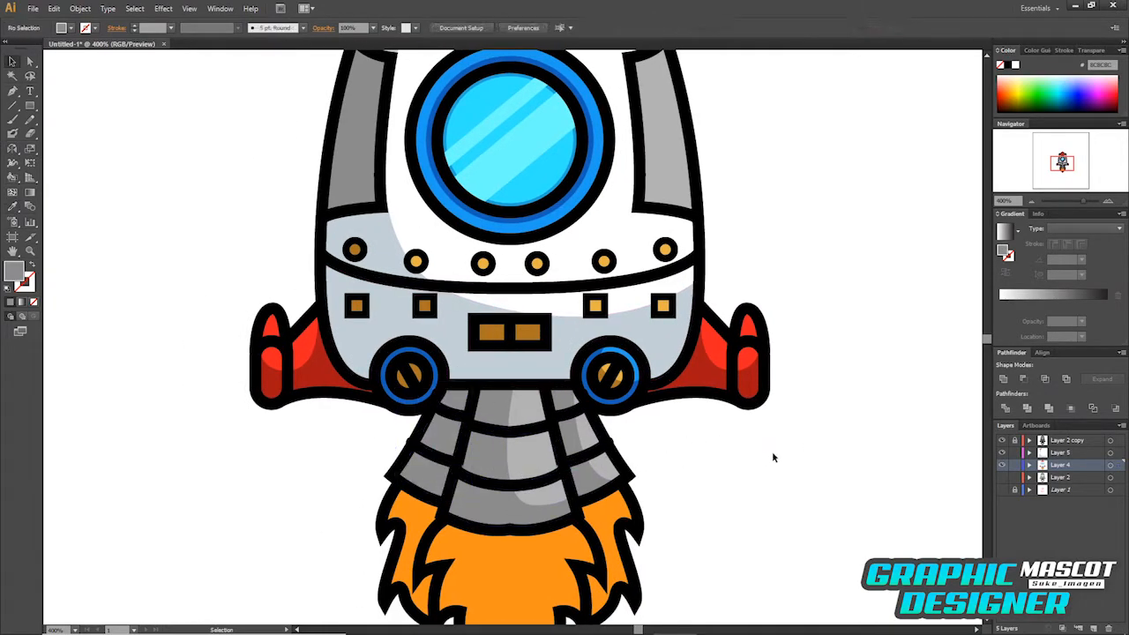
pyautogui.press('p')
pyautogui.click(447, 385)
pyautogui.click(402, 481)
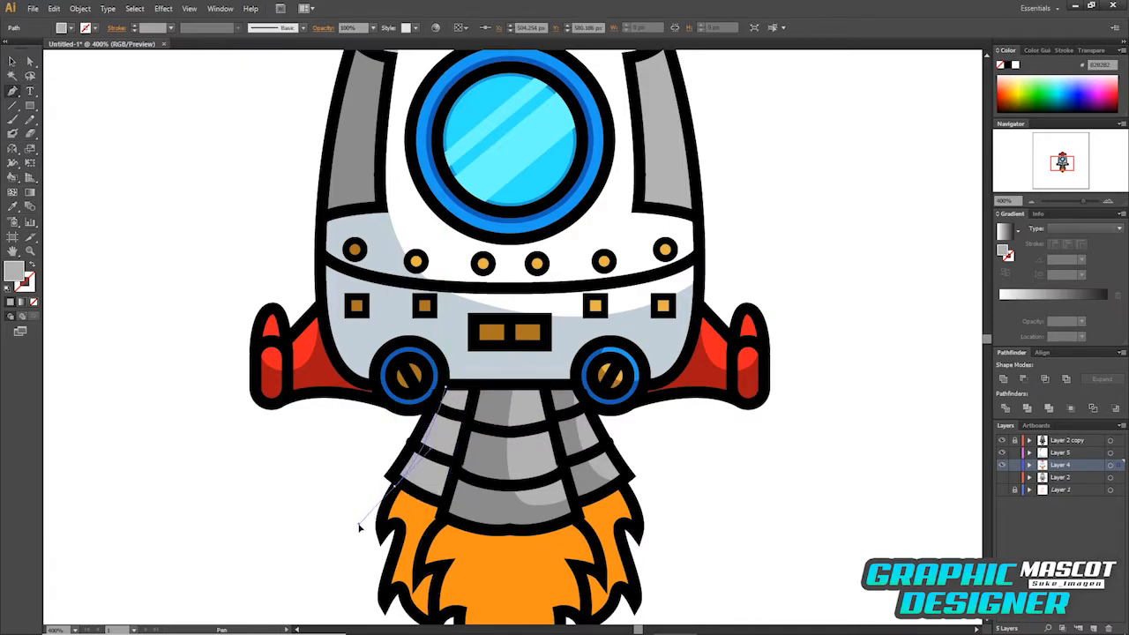
pyautogui.moveTo(359, 527); pyautogui.dragTo(358, 525)
pyautogui.click(356, 522)
pyautogui.click(397, 547)
pyautogui.click(459, 505)
pyautogui.click(485, 419)
pyautogui.moveTo(483, 357); pyautogui.dragTo(468, 358)
pyautogui.press('v')
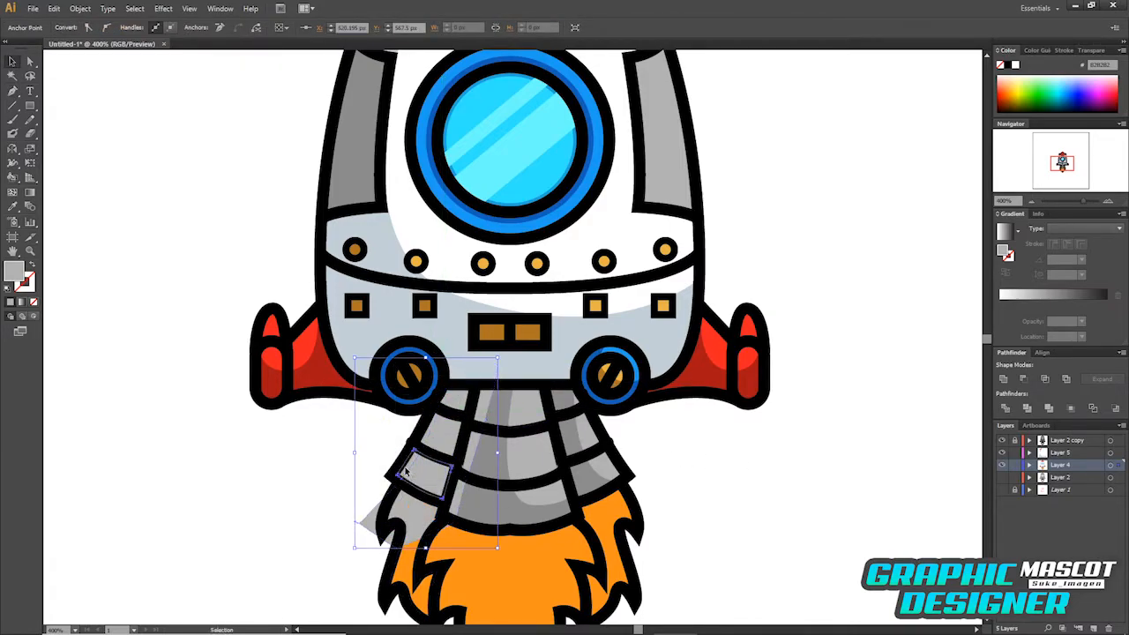
# Trim the left-hand shading shape to that column's nozzle sections with the Intersect shape mode.
pyautogui.click(405, 472)
pyautogui.press('v')
pyautogui.click(446, 436)
pyautogui.keyDown('shift'); pyautogui.click(423, 527); pyautogui.keyUp('shift')
pyautogui.click(1045, 380)
pyautogui.keyDown('shift'); pyautogui.click(439, 481); pyautogui.keyUp('shift')
pyautogui.keyDown('shift'); pyautogui.click(462, 403); pyautogui.keyUp('shift')
pyautogui.click(503, 399)
pyautogui.press('v')
pyautogui.click(797, 424)
# Draw a curved dark red shading shape over the lower part of the right upper fin with the Pen tool.
pyautogui.moveTo(786, 441); pyautogui.dragTo(756, 471)
pyautogui.moveTo(766, 368); pyautogui.dragTo(775, 582)
pyautogui.moveTo(748, 502); pyautogui.dragTo(757, 545)
pyautogui.press('i')
pyautogui.click(439, 178)
pyautogui.press('p')
pyautogui.click(639, 198)
pyautogui.hotkey('ctrl', 'z')
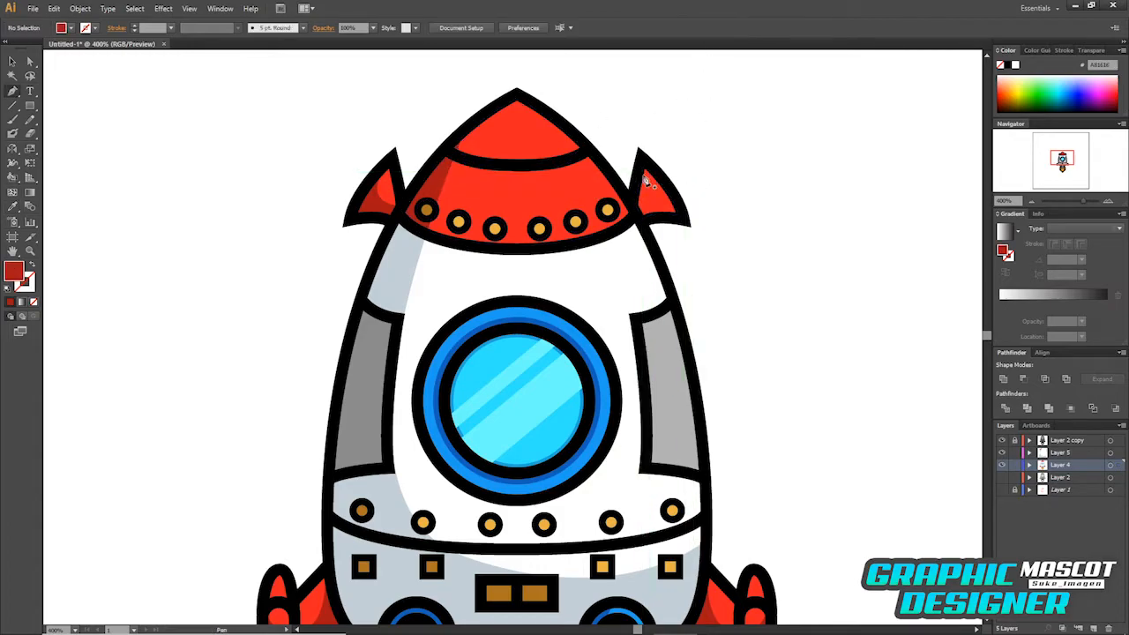
pyautogui.click(638, 191)
pyautogui.moveTo(713, 196); pyautogui.dragTo(712, 194)
pyautogui.moveTo(660, 233); pyautogui.dragTo(621, 231)
pyautogui.click(638, 191)
# Trim the dark red shading to the right upper fin using a copy of the fin and the Intersect shape mode.
pyautogui.press('v')
pyautogui.click(657, 185)
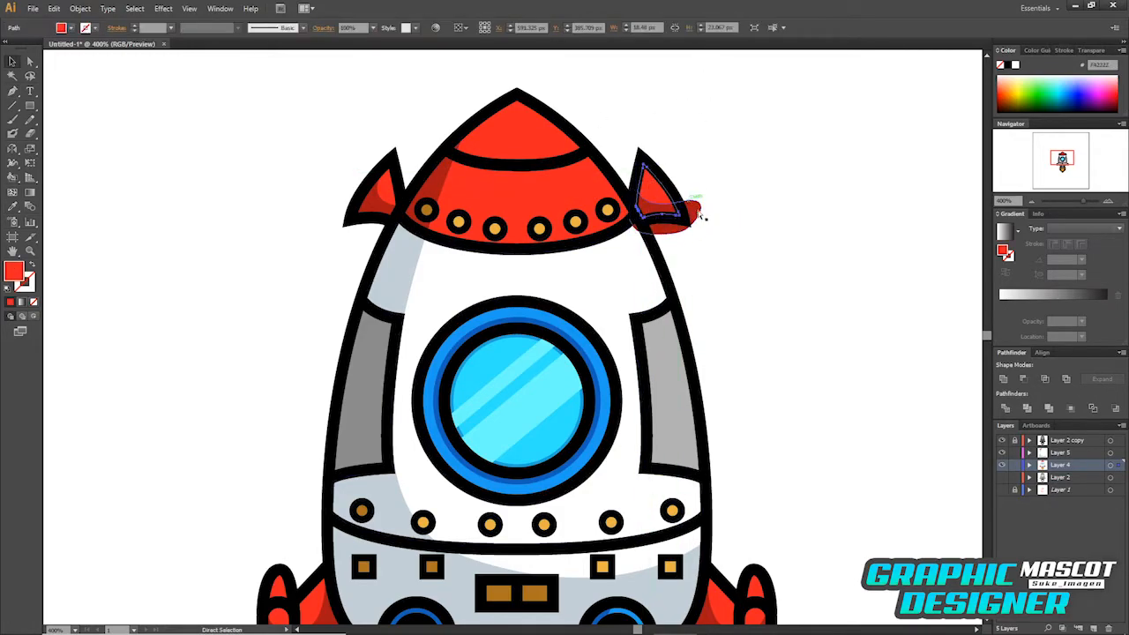
pyautogui.keyDown('shift'); pyautogui.click(696, 211); pyautogui.keyUp('shift')
pyautogui.click(1045, 379)
pyautogui.click(849, 446)
# Draw a curved dark grey shading shape over the lower end of the right grey side panel, sampling the existing dark grey.
pyautogui.scroll(-3, 849, 447)
pyautogui.scroll(1, 857, 459)
pyautogui.press('i')
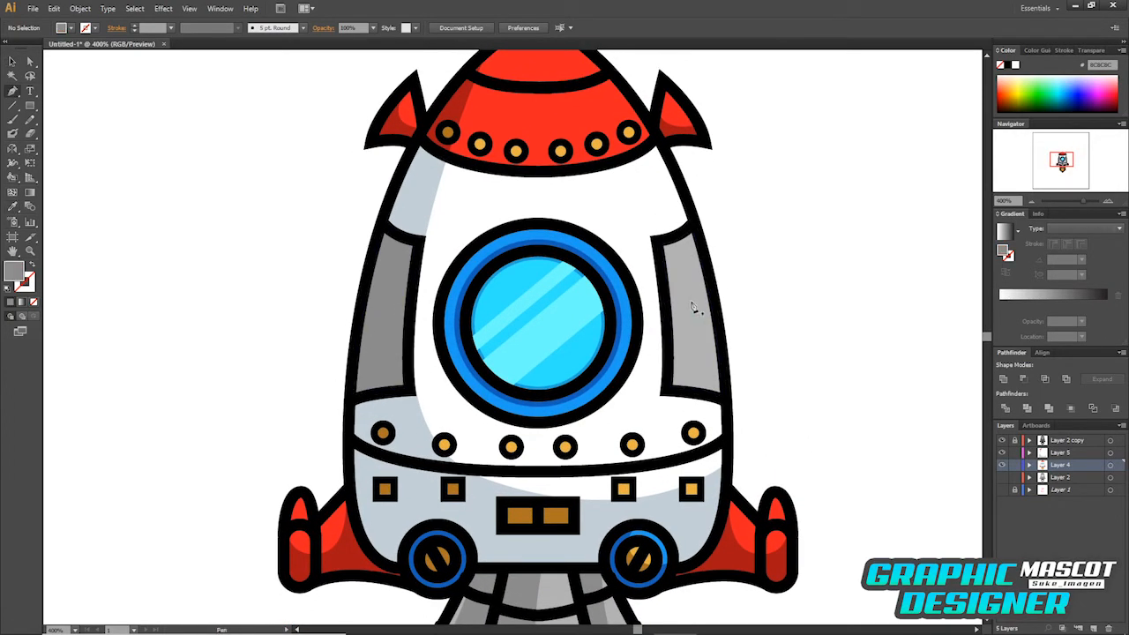
pyautogui.click(668, 309)
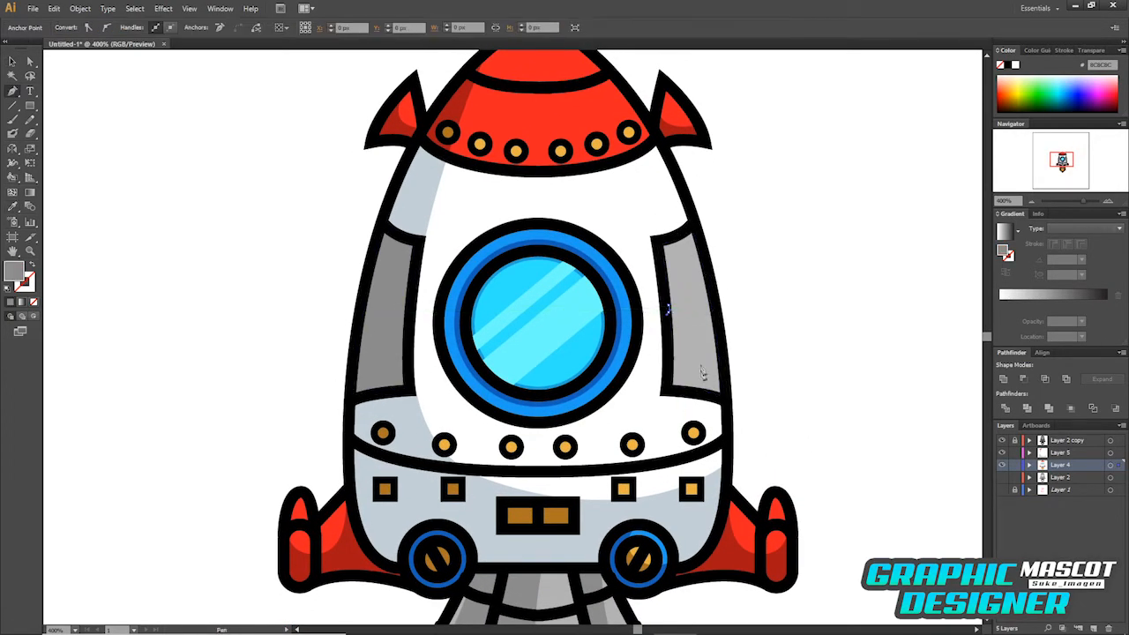
pyautogui.click(766, 358)
pyautogui.click(653, 404)
pyautogui.click(668, 309)
# Trim the dark grey shading to the right side panel using a copy of the panel and the Intersect shape mode.
pyautogui.press('v')
pyautogui.click(699, 304)
pyautogui.hotkey('ctrl', 'c')
pyautogui.hotkey('ctrl', 'f')
pyautogui.keyDown('shift'); pyautogui.click(757, 378); pyautogui.keyUp('shift')
pyautogui.click(1045, 379)
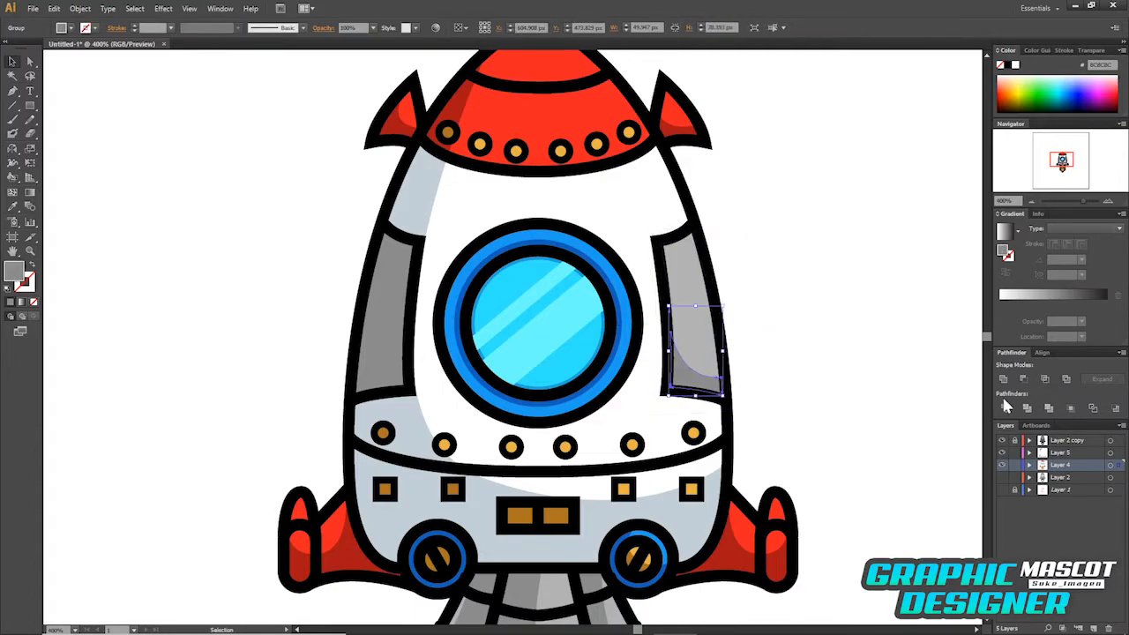
pyautogui.click(886, 456)
# Sample the flame's orange and shift the fill colour to a lighter amber yellow.
pyautogui.press('space')
pyautogui.moveTo(885, 457); pyautogui.dragTo(920, 271)
pyautogui.press('i')
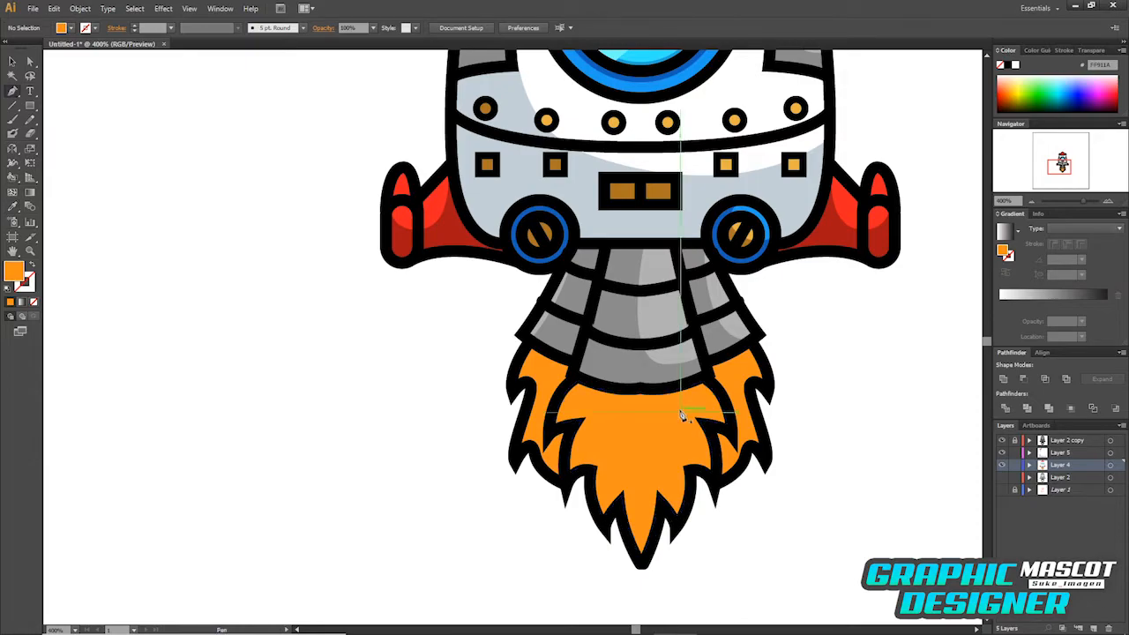
pyautogui.doubleClick(13, 271)
pyautogui.click(578, 385)
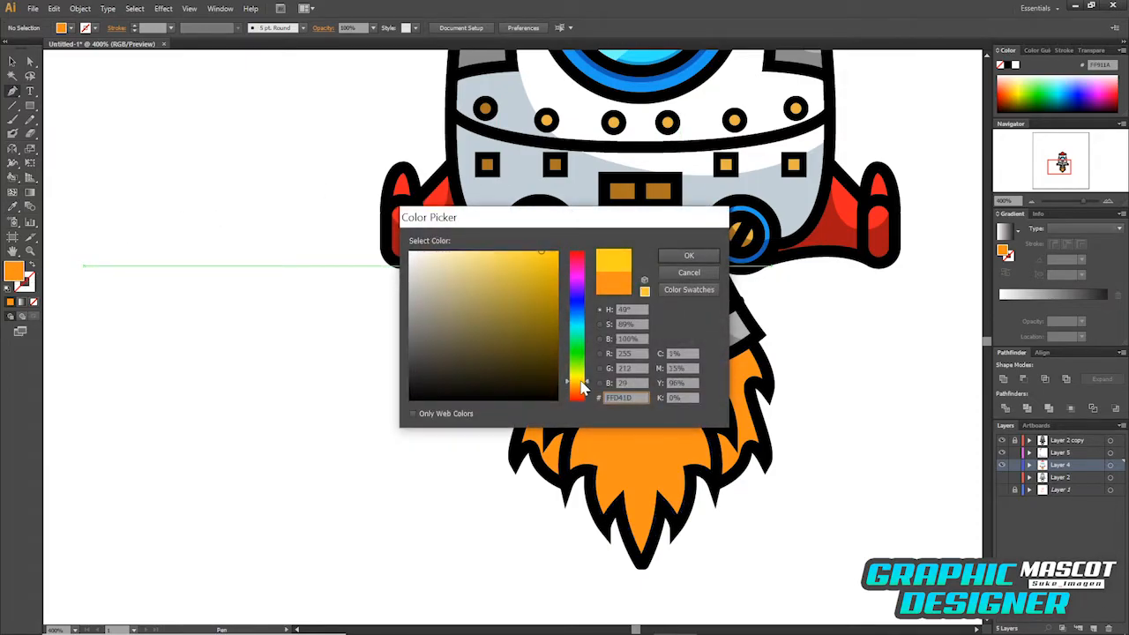
pyautogui.moveTo(580, 386); pyautogui.dragTo(583, 390)
pyautogui.press('Return')
# Draw the left half of a jagged amber inner flame inside the central flame with the Pen tool.
pyautogui.moveTo(566, 422); pyautogui.dragTo(567, 423)
pyautogui.click(574, 407)
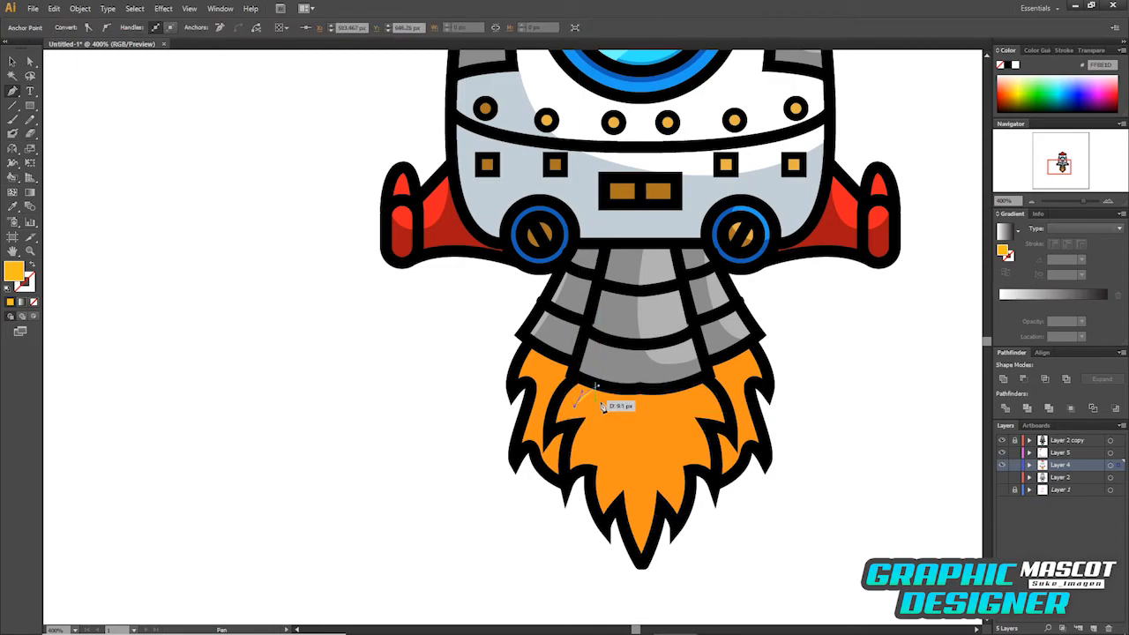
pyautogui.click(583, 457)
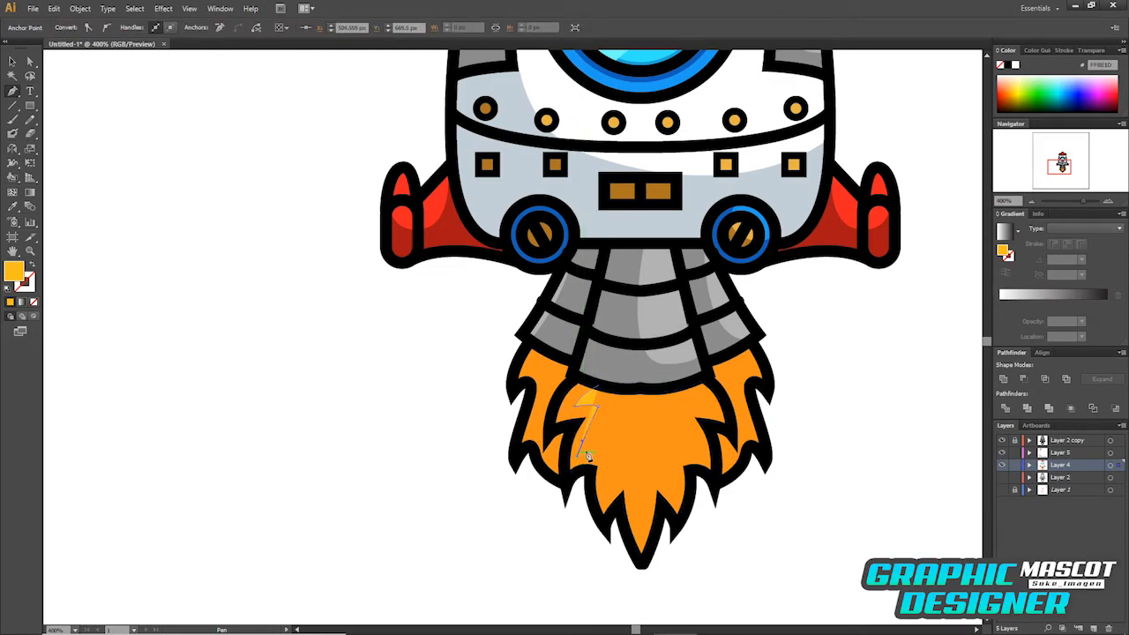
pyautogui.click(606, 500)
pyautogui.moveTo(642, 457); pyautogui.dragTo(642, 456)
pyautogui.click(628, 464)
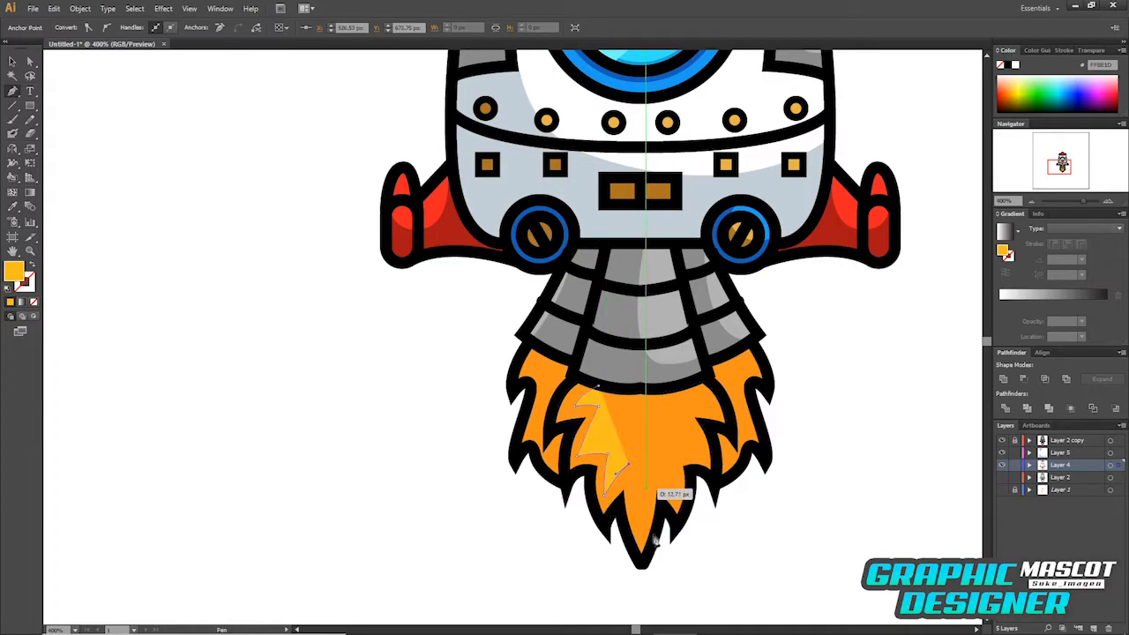
pyautogui.moveTo(641, 538); pyautogui.dragTo(649, 555)
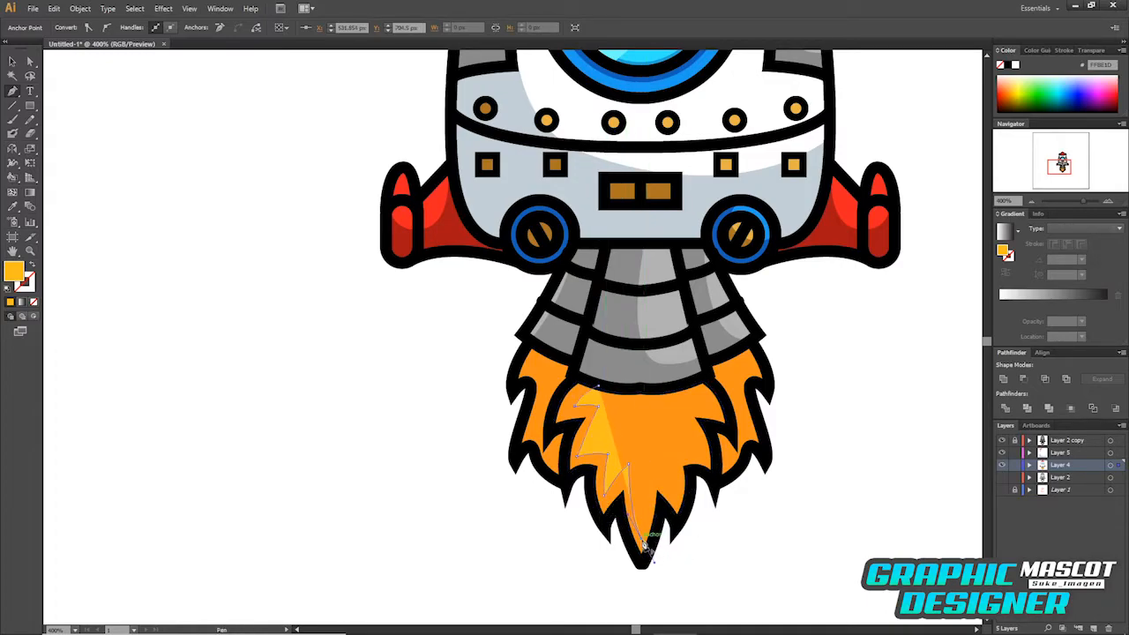
pyautogui.moveTo(643, 394); pyautogui.dragTo(643, 394)
pyautogui.click(622, 395)
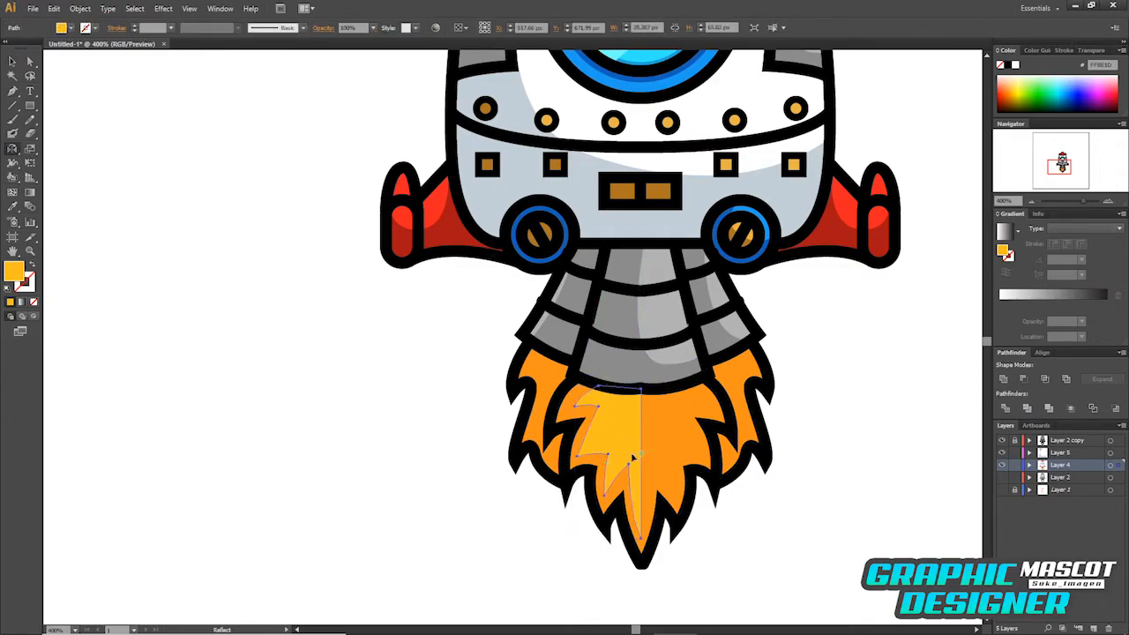
# Reflect a copy of the amber half-flame to the right side and unite both halves into one shape.
pyautogui.moveTo(637, 458); pyautogui.dragTo(741, 459)
pyautogui.press('v')
pyautogui.click(778, 476)
pyautogui.click(665, 431)
pyautogui.keyDown('shift'); pyautogui.click(623, 423); pyautogui.keyUp('shift')
pyautogui.click(1004, 379)
pyautogui.click(1121, 352)
pyautogui.click(971, 422)
pyautogui.click(882, 433)
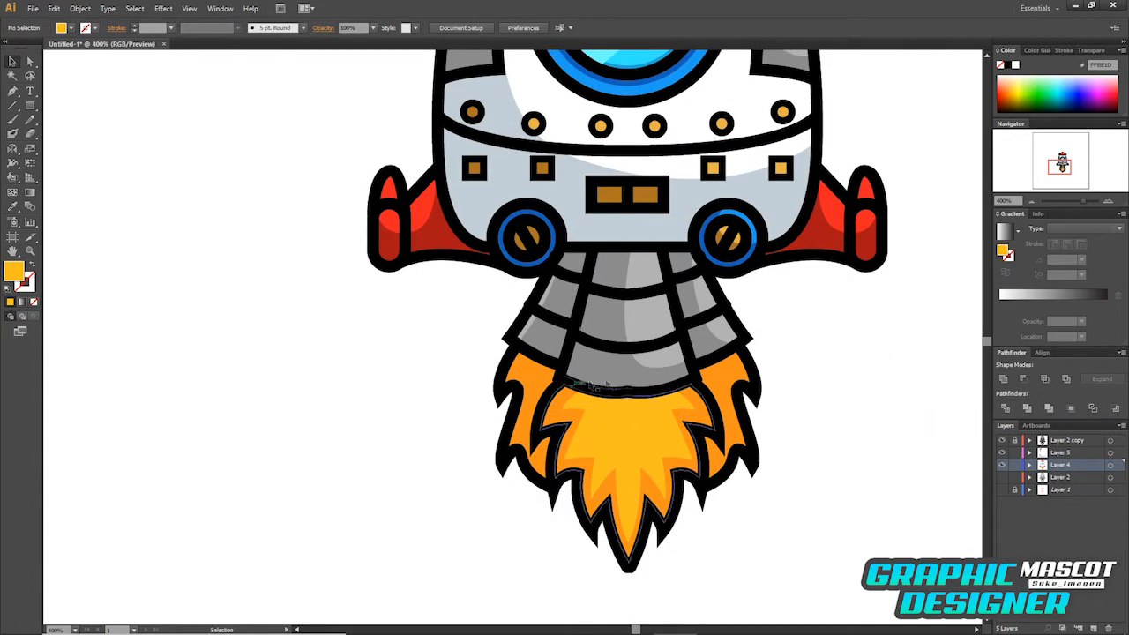
# Recolour the outer flame and its side flames a deeper reddish orange.
pyautogui.click(723, 391)
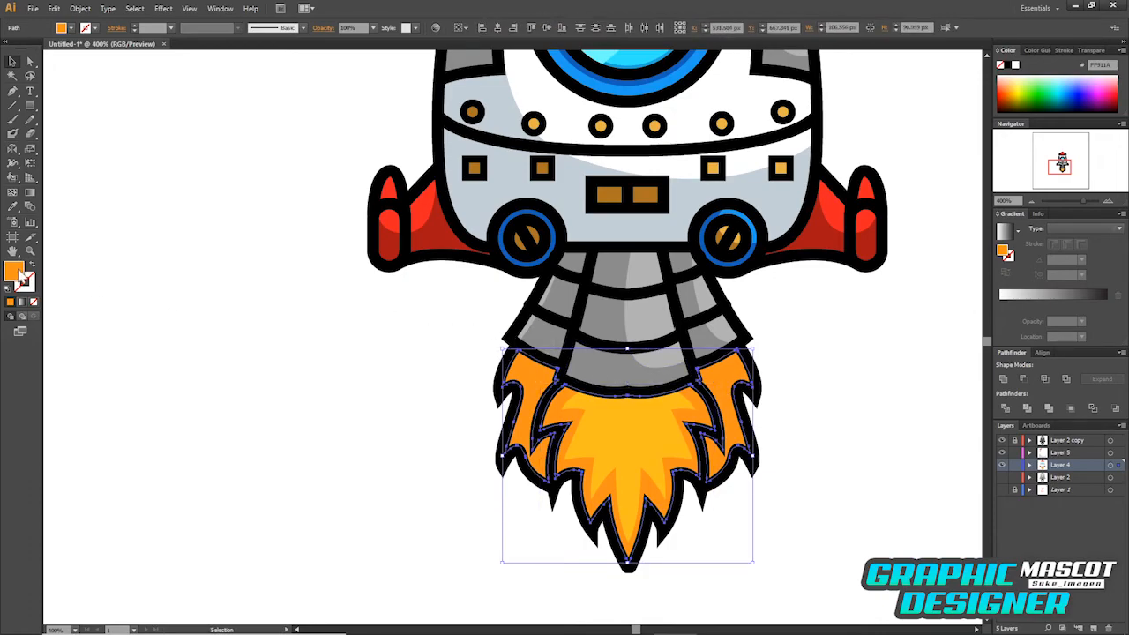
pyautogui.doubleClick(19, 273)
pyautogui.moveTo(585, 387); pyautogui.dragTo(583, 392)
pyautogui.click(688, 255)
pyautogui.click(806, 291)
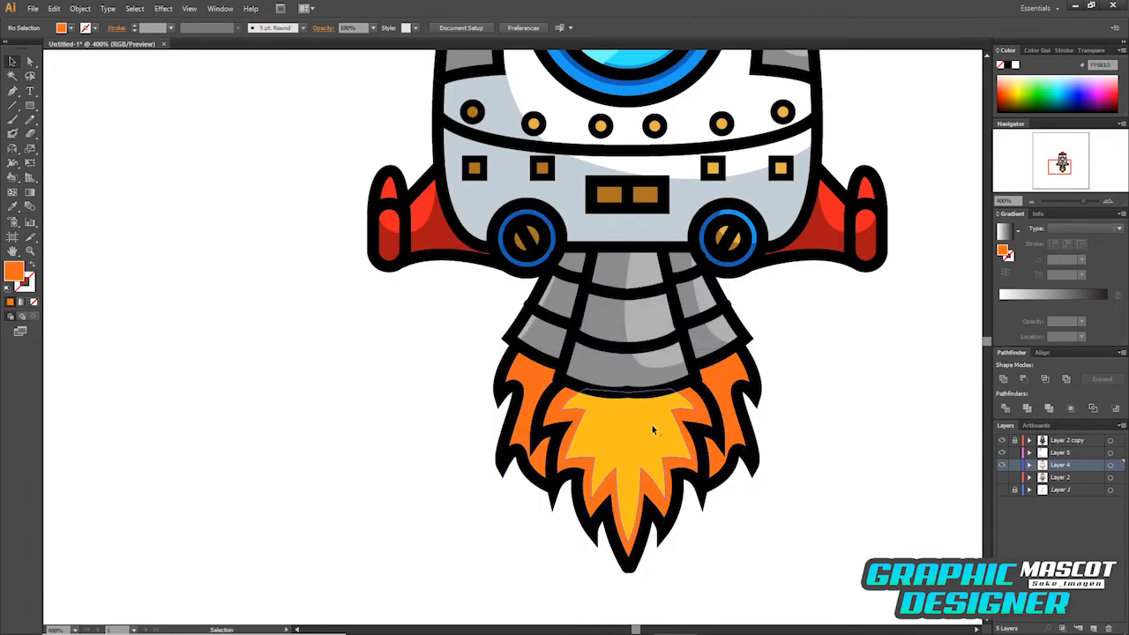
# Recolour the inner flame shape orange (#FF941F).
pyautogui.click(653, 430)
pyautogui.doubleClick(19, 275)
pyautogui.moveTo(585, 390); pyautogui.dragTo(585, 396)
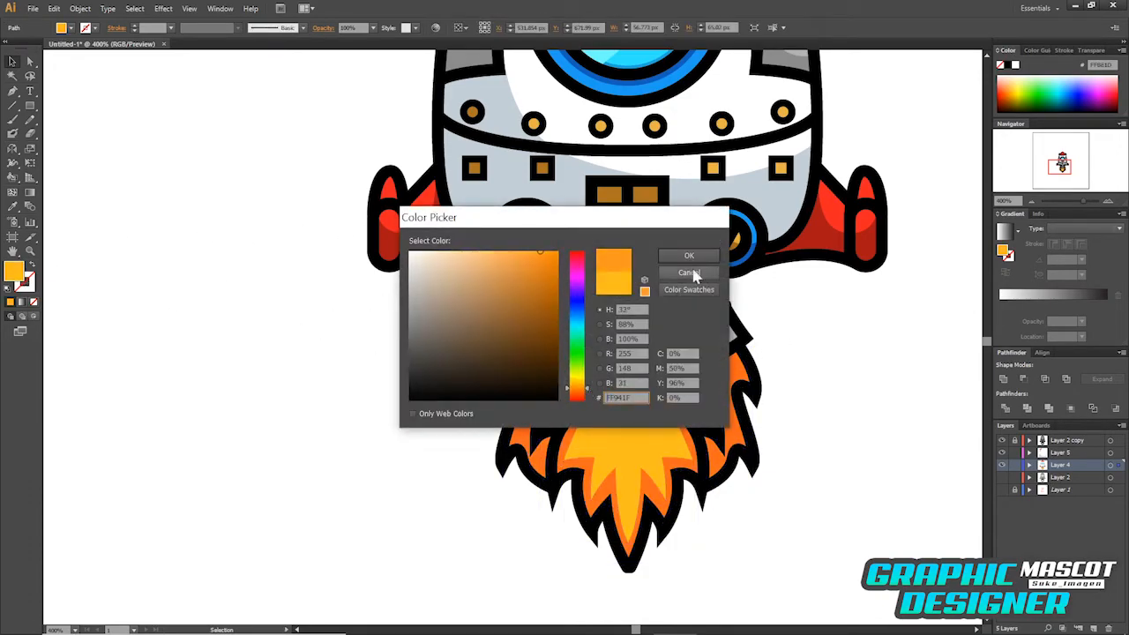
pyautogui.click(689, 255)
pyautogui.moveTo(865, 321); pyautogui.dragTo(854, 321)
# Set the fill to a bright yellow (#FFC522) for the Pen tool, starting from the inner flame's orange.
pyautogui.hotkey('ctrl', '+')
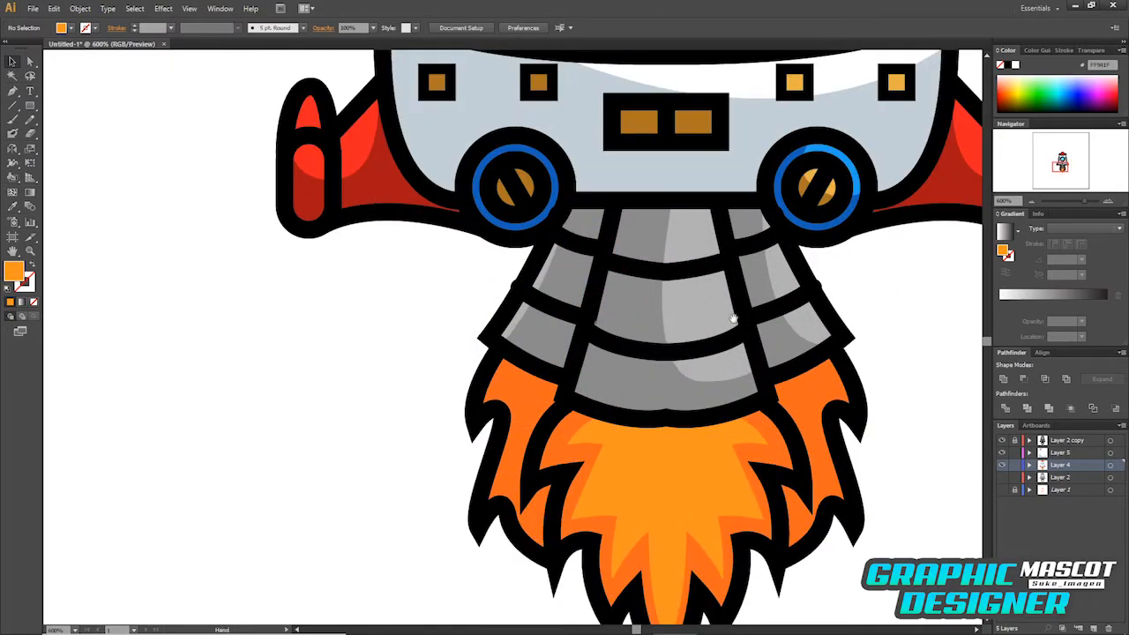
pyautogui.moveTo(725, 316); pyautogui.dragTo(681, 261)
pyautogui.press('i')
pyautogui.doubleClick(19, 273)
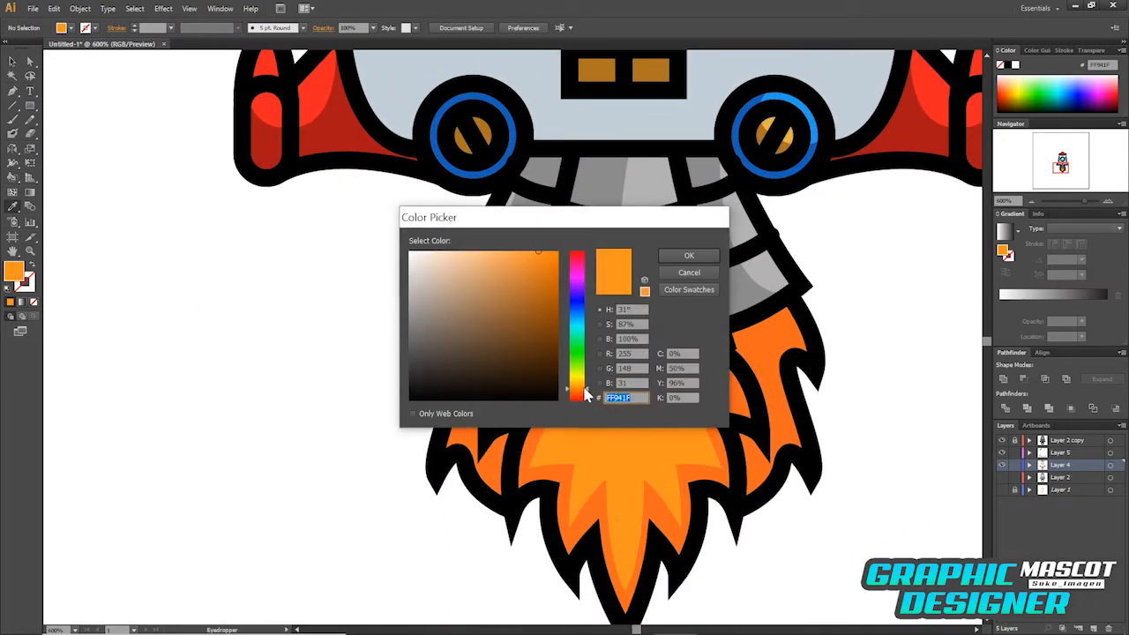
pyautogui.moveTo(588, 390); pyautogui.dragTo(585, 388)
pyautogui.click(711, 261)
pyautogui.moveTo(711, 261); pyautogui.dragTo(664, 235)
pyautogui.press('p')
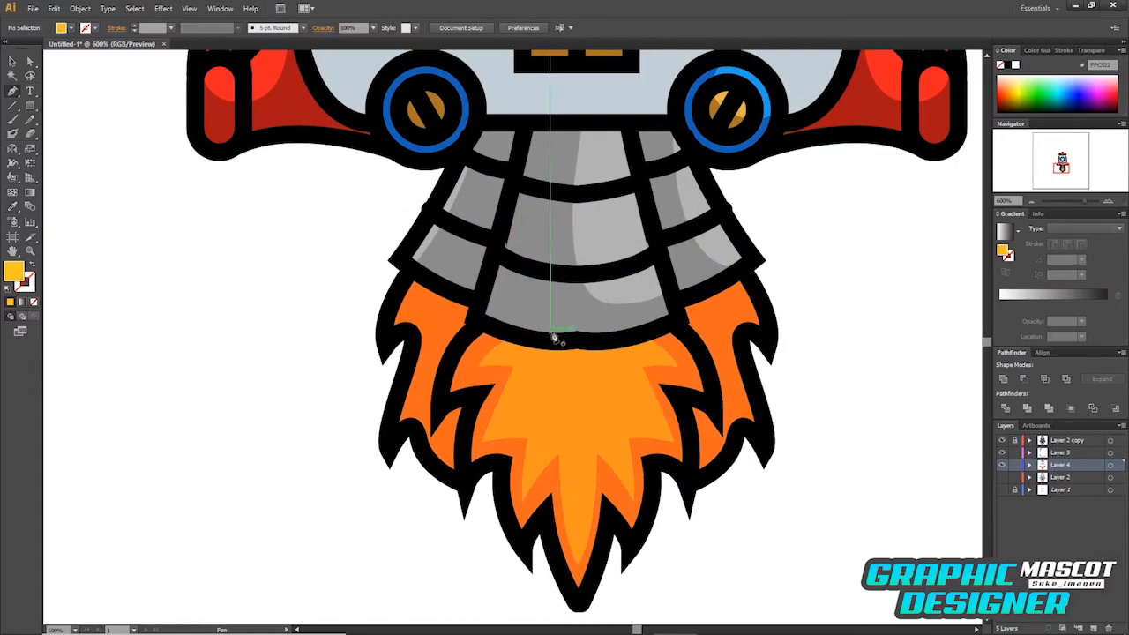
# Draw the left half of a smaller jagged yellow flame inside the orange inner flame with the Pen tool.
pyautogui.click(554, 332)
pyautogui.moveTo(499, 355); pyautogui.dragTo(527, 361)
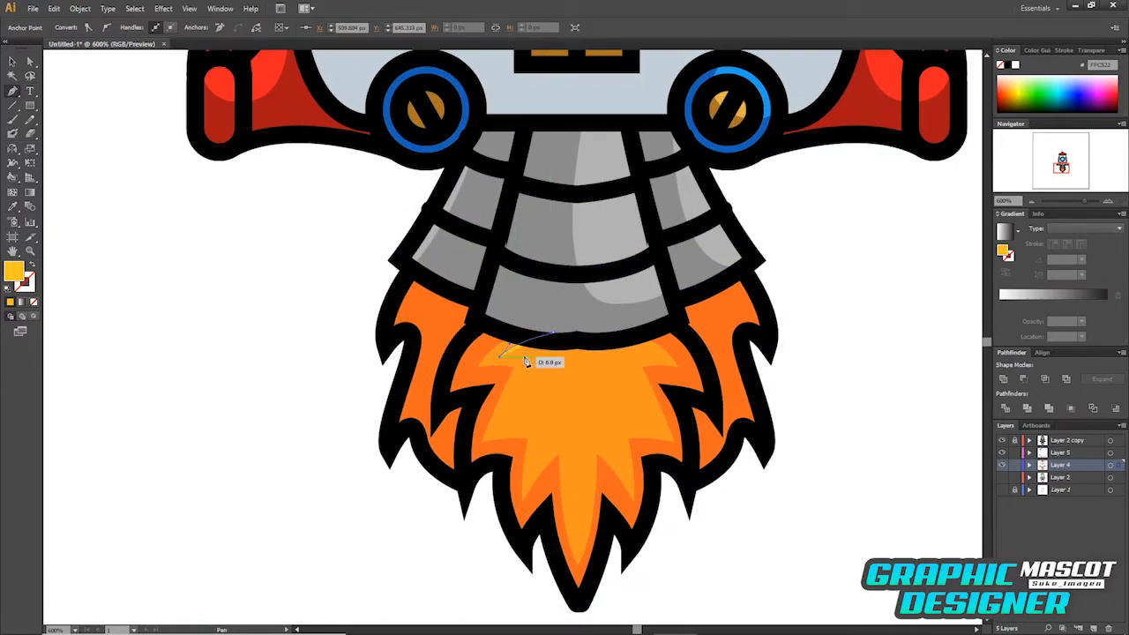
pyautogui.moveTo(513, 419); pyautogui.dragTo(569, 448)
pyautogui.moveTo(585, 557); pyautogui.dragTo(581, 557)
pyautogui.hotkey('ctrl', 'z')
pyautogui.press('v')
pyautogui.press('p')
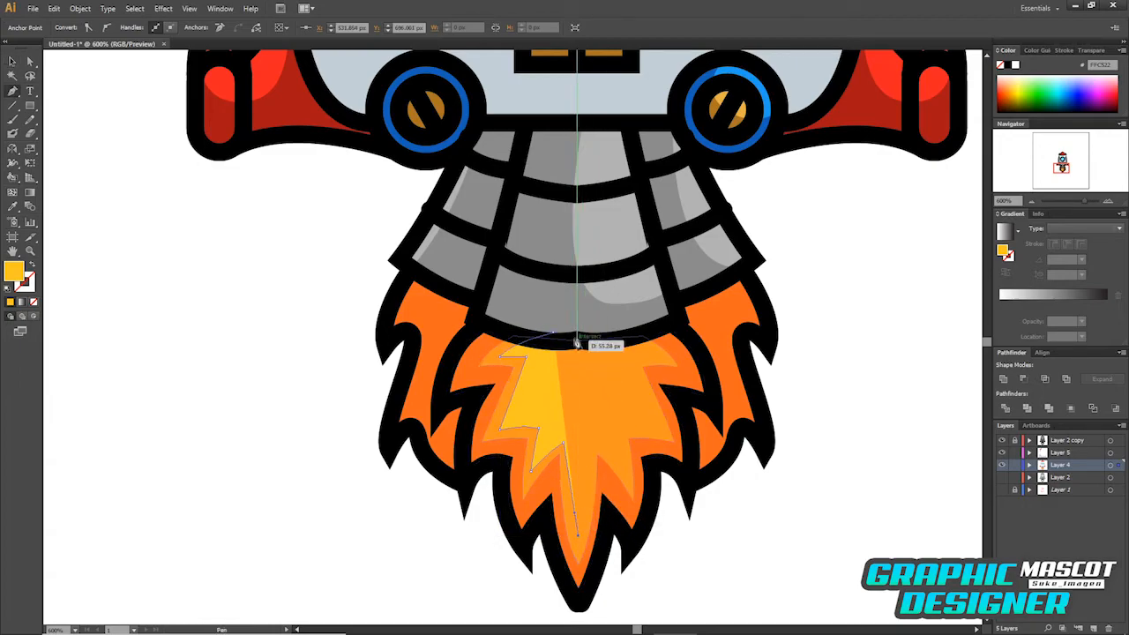
pyautogui.moveTo(575, 346); pyautogui.dragTo(564, 335)
pyautogui.press('v')
pyautogui.click(815, 447)
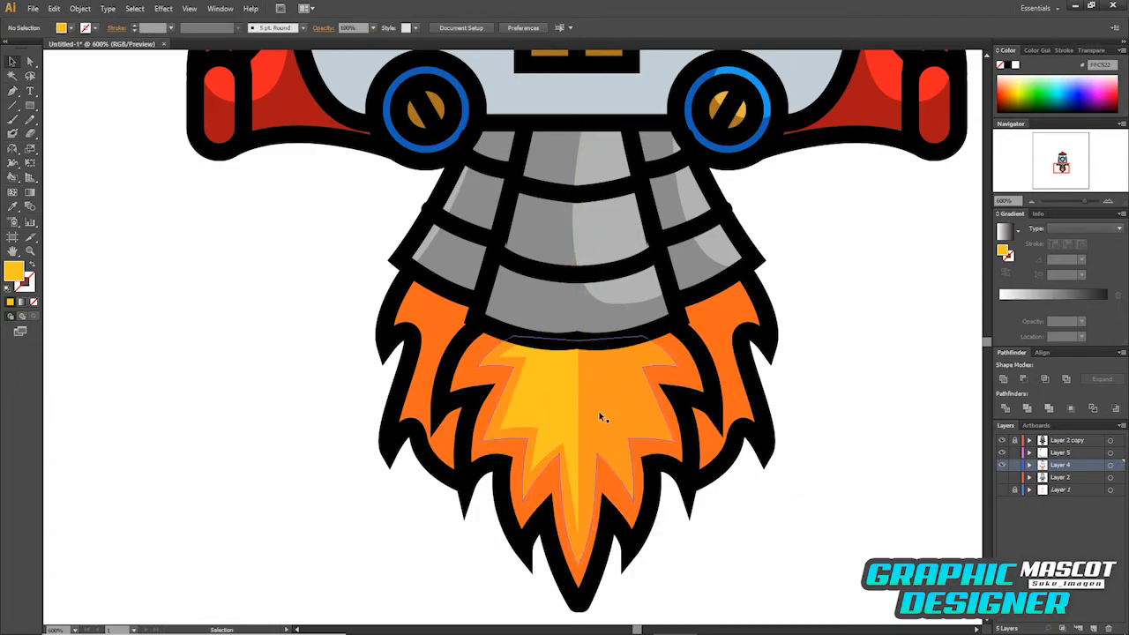
# Reflect a copy of the yellow half-flame to the right side and unite the two halves.
pyautogui.press('a')
pyautogui.click(578, 362)
pyautogui.click(578, 407)
pyautogui.moveTo(581, 409); pyautogui.dragTo(675, 411)
pyautogui.press('v')
pyautogui.keyDown('shift'); pyautogui.click(565, 401); pyautogui.keyUp('shift')
pyautogui.click(1005, 378)
# Adjust the anchor point on the yellow flame's upper edge beneath the nozzle.
pyautogui.press('a')
pyautogui.click(556, 335)
pyautogui.moveTo(554, 333); pyautogui.dragTo(554, 340)
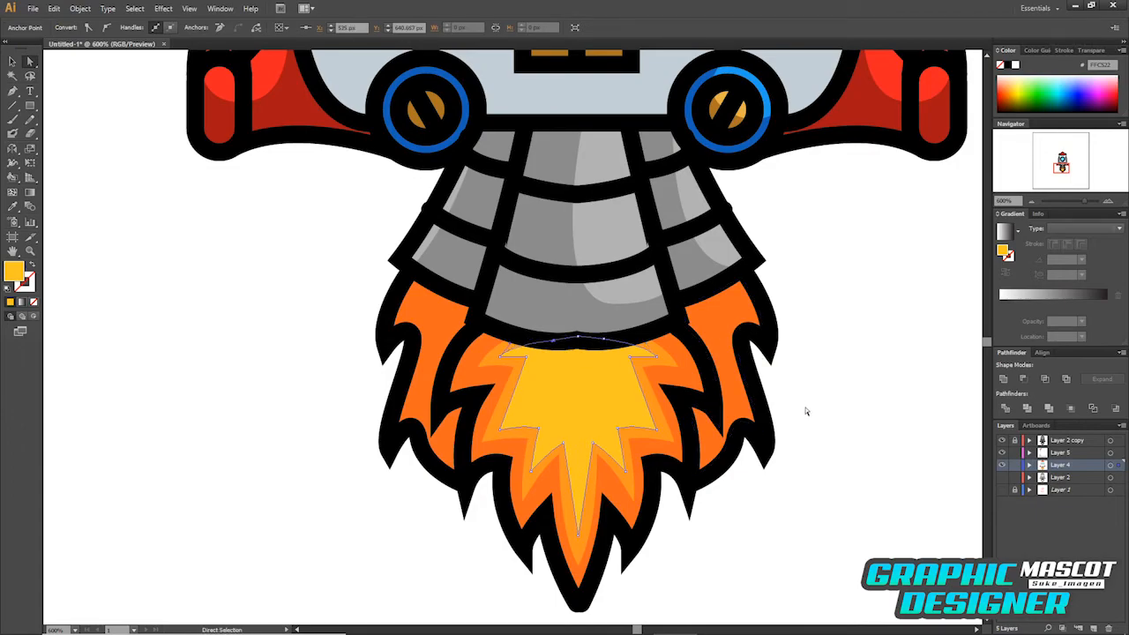
pyautogui.click(807, 411)
# Enlarge the orange middle flame shape slightly in width and length, extending its lower tip.
pyautogui.press('space')
pyautogui.moveTo(829, 404); pyautogui.dragTo(801, 422)
pyautogui.press('v')
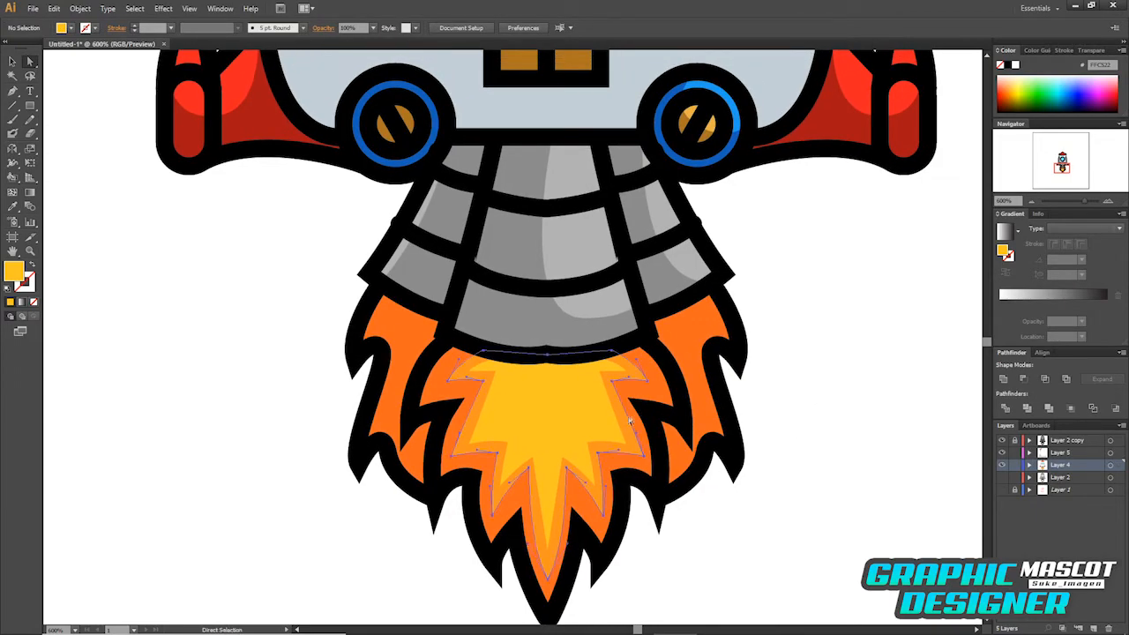
pyautogui.click(623, 408)
pyautogui.moveTo(648, 465); pyautogui.dragTo(652, 463)
pyautogui.moveTo(549, 584); pyautogui.dragTo(557, 600)
pyautogui.click(756, 492)
# Draw a curved lighter orange shape over the inner part of the right side flame with the Pen tool.
pyautogui.press('space')
pyautogui.moveTo(756, 491)
pyautogui.mouseDown()
pyautogui.moveTo(764, 502)
pyautogui.moveTo(738, 489)
pyautogui.mouseUp()
pyautogui.press('i')
pyautogui.press('p')
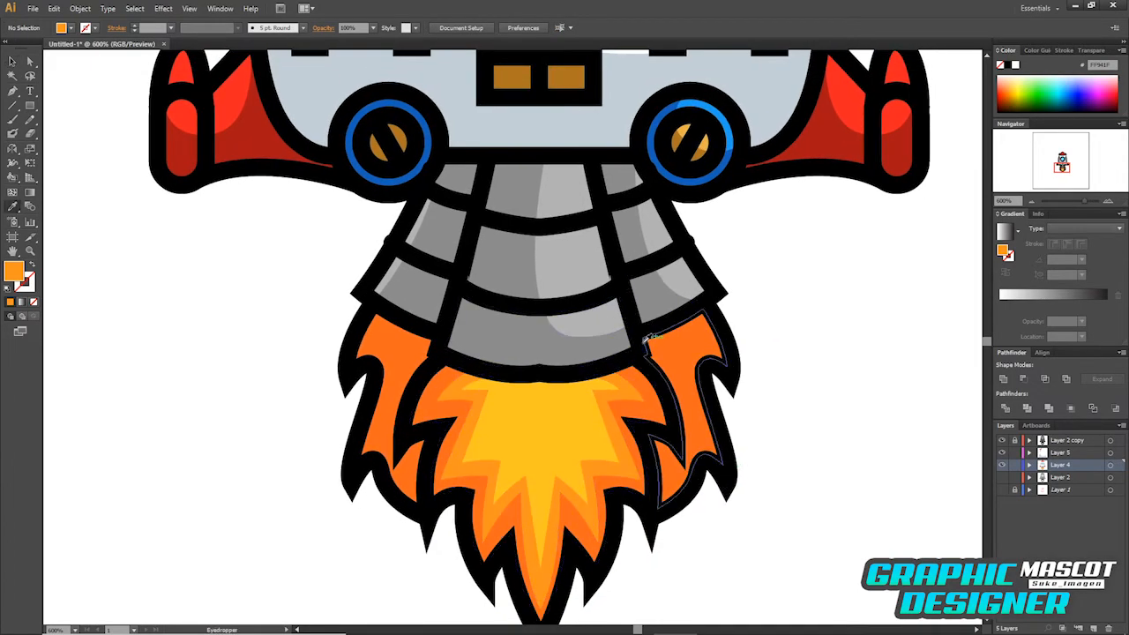
pyautogui.click(683, 311)
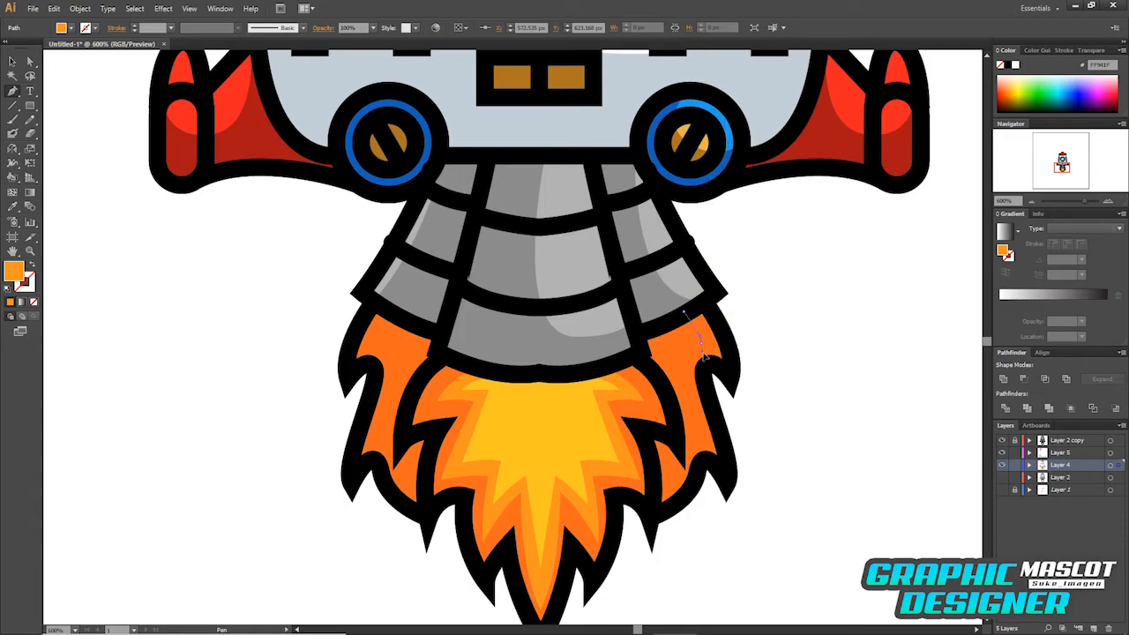
pyautogui.click(703, 351)
pyautogui.moveTo(706, 437); pyautogui.dragTo(708, 438)
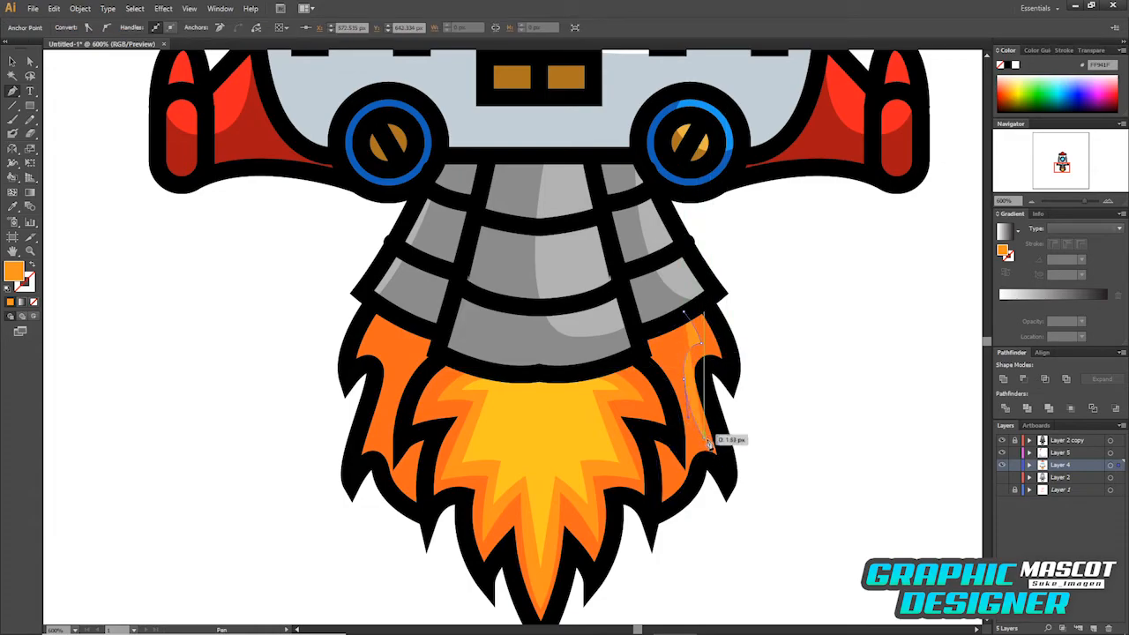
pyautogui.moveTo(676, 491); pyautogui.dragTo(648, 411)
pyautogui.hotkey('ctrl', 'z')
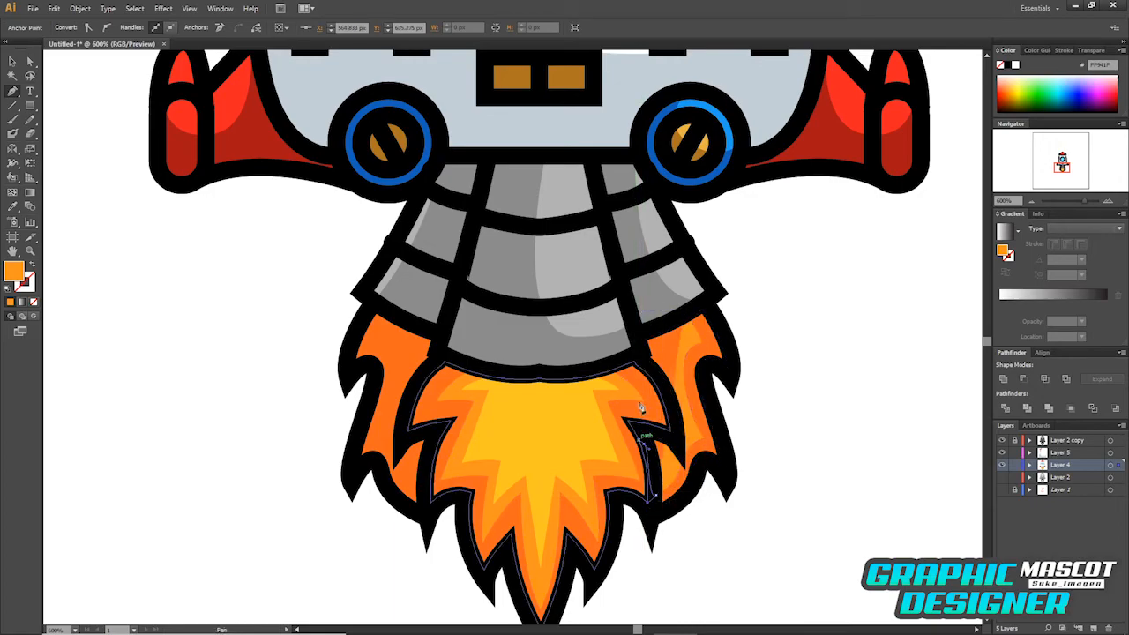
pyautogui.moveTo(630, 341); pyautogui.dragTo(630, 304)
pyautogui.click(685, 310)
# Trim the lighter orange shape to the right side flame with the Intersect shape mode.
pyautogui.press('v')
pyautogui.click(707, 346)
pyautogui.keyDown('shift'); pyautogui.click(677, 353); pyautogui.keyUp('shift')
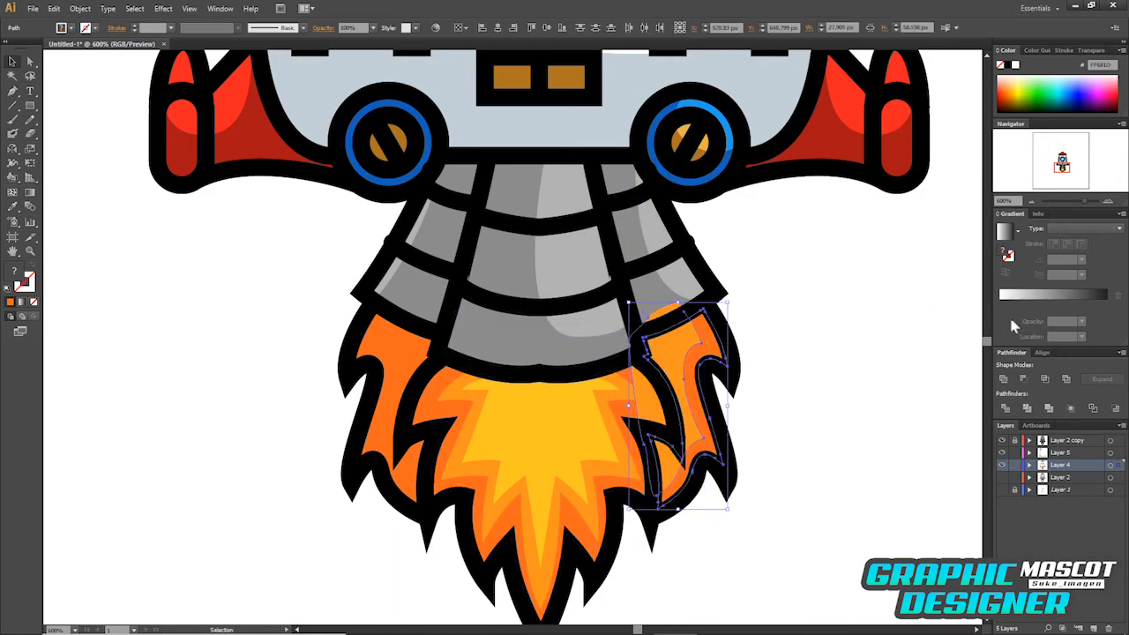
pyautogui.click(1045, 380)
pyautogui.click(876, 395)
# Draw a smaller yellow shape over the right side flame's orange area, using the yellow sampled from the central flame.
pyautogui.press('i')
pyautogui.click(566, 402)
pyautogui.press('p')
pyautogui.click(673, 322)
pyautogui.moveTo(687, 342); pyautogui.dragTo(672, 394)
pyautogui.click(685, 336)
pyautogui.click(690, 432)
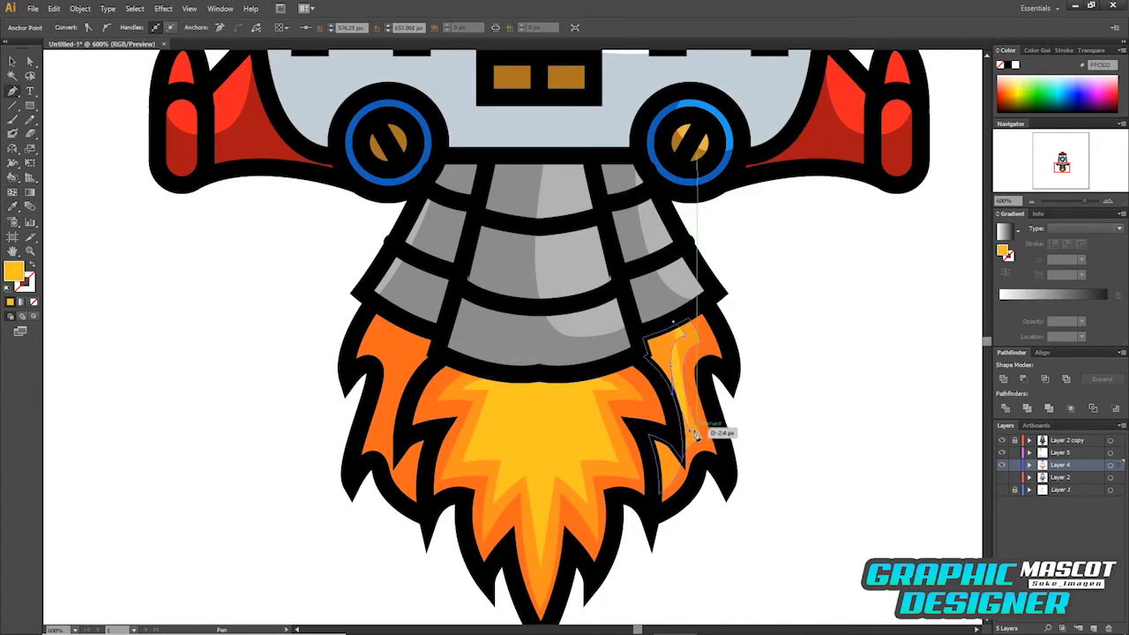
pyautogui.moveTo(671, 466); pyautogui.dragTo(671, 486)
pyautogui.click(654, 488)
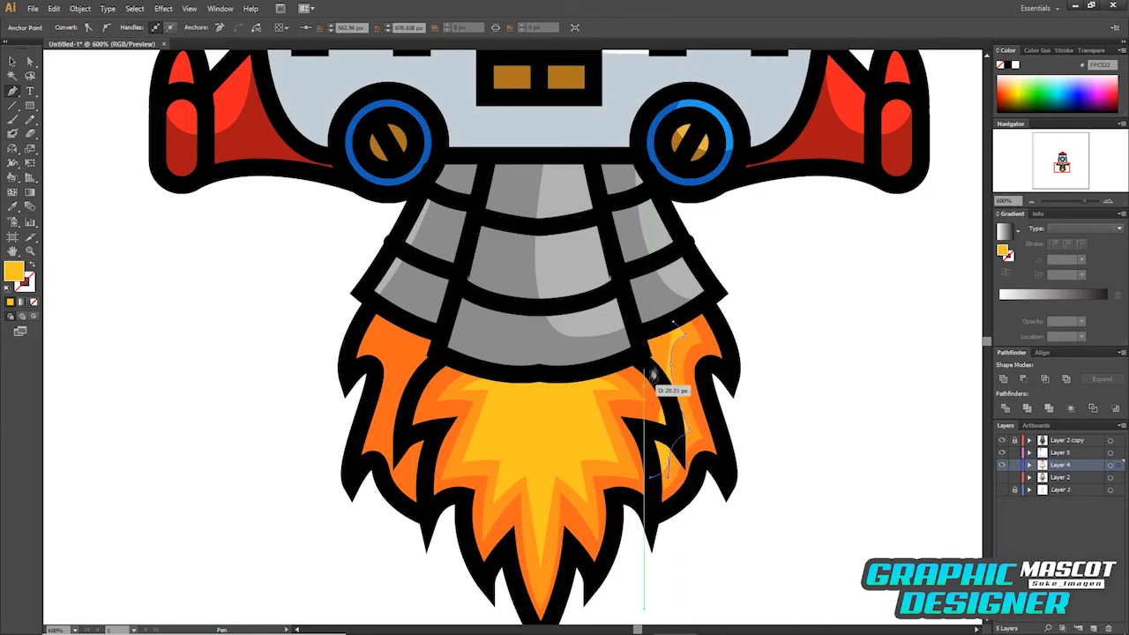
pyautogui.click(644, 383)
pyautogui.click(648, 324)
pyautogui.click(673, 322)
# Trim the yellow shape to the right side flame using a copy of the orange area and the Intersect shape mode.
pyautogui.press('a')
pyautogui.click(694, 341)
pyautogui.hotkey('ctrl', 'c')
pyautogui.hotkey('ctrl', 'f')
pyautogui.keyDown('shift'); pyautogui.click(673, 342); pyautogui.keyUp('shift')
pyautogui.click(1045, 380)
pyautogui.click(909, 382)
# Reflect a copy of the right side flame's orange and yellow shapes onto the left side flame.
pyautogui.moveTo(703, 320); pyautogui.dragTo(727, 322)
pyautogui.click(717, 339)
pyautogui.keyDown('shift'); pyautogui.click(697, 348); pyautogui.keyUp('shift')
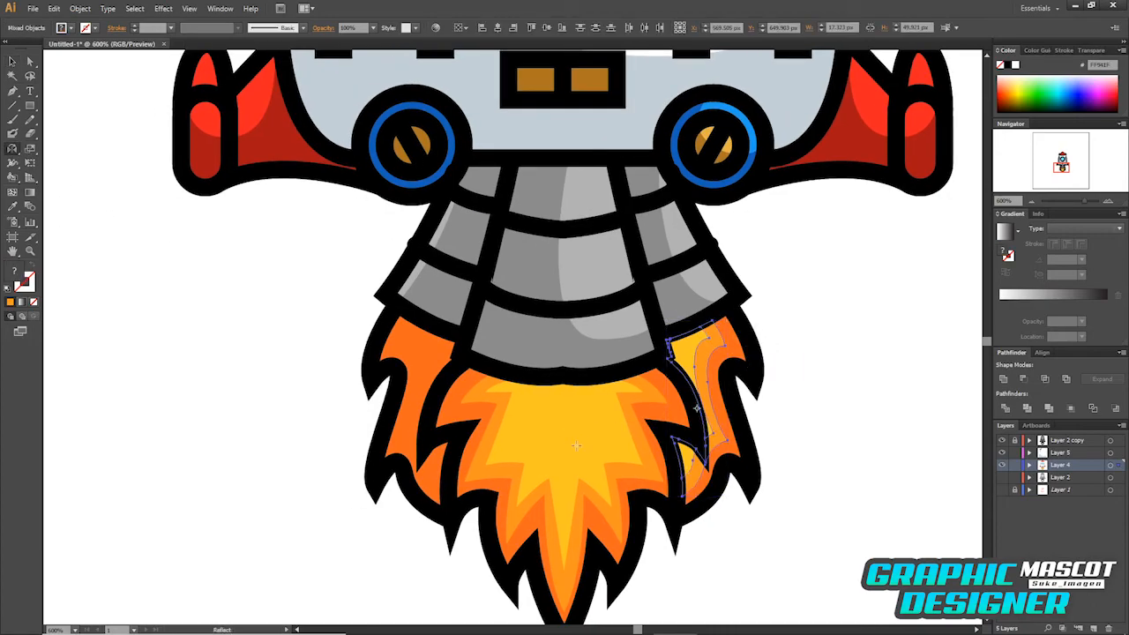
pyautogui.moveTo(713, 415); pyautogui.dragTo(576, 448)
pyautogui.press('v')
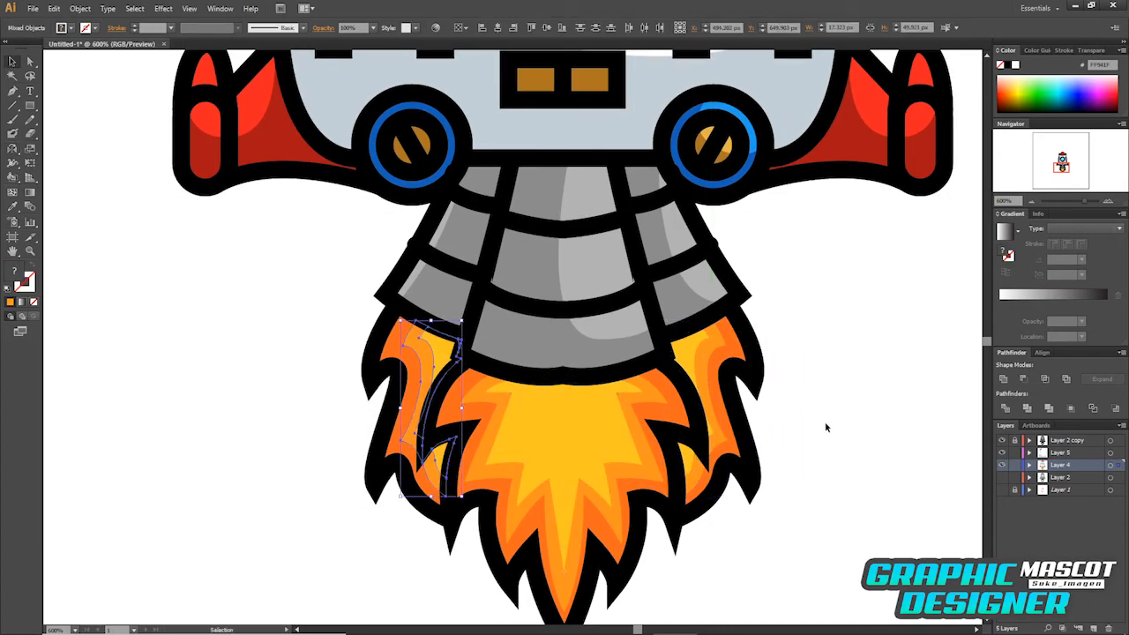
pyautogui.click(825, 428)
pyautogui.hotkey('ctrl', '-')
pyautogui.hotkey('ctrl', '-')
pyautogui.scroll(5, 768, 373)
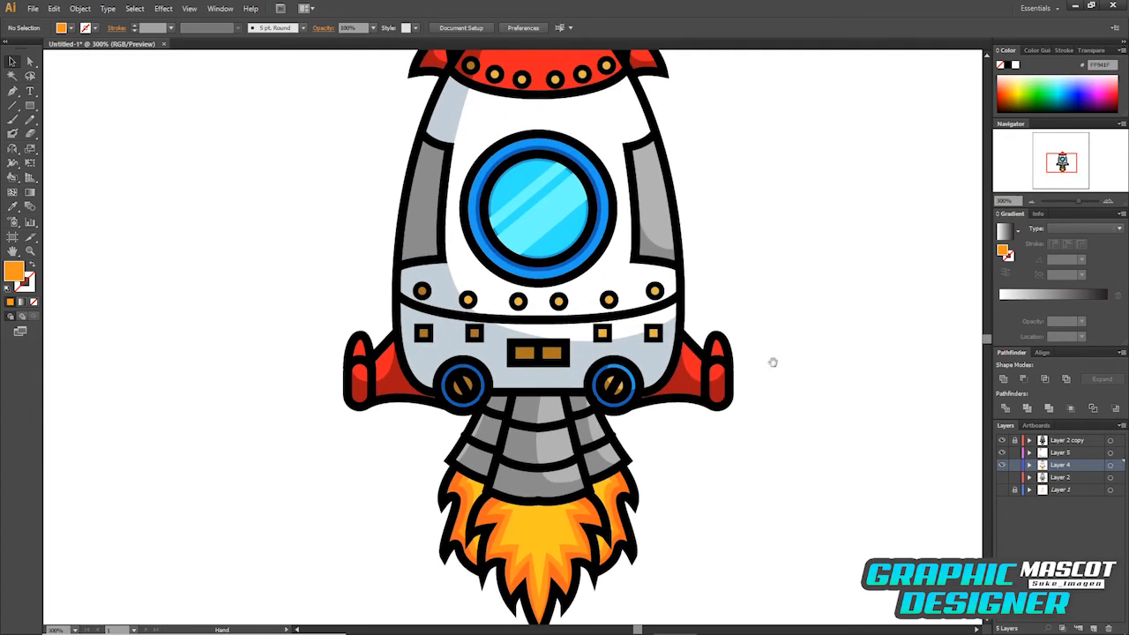
pyautogui.hotkey('ctrl', '-')
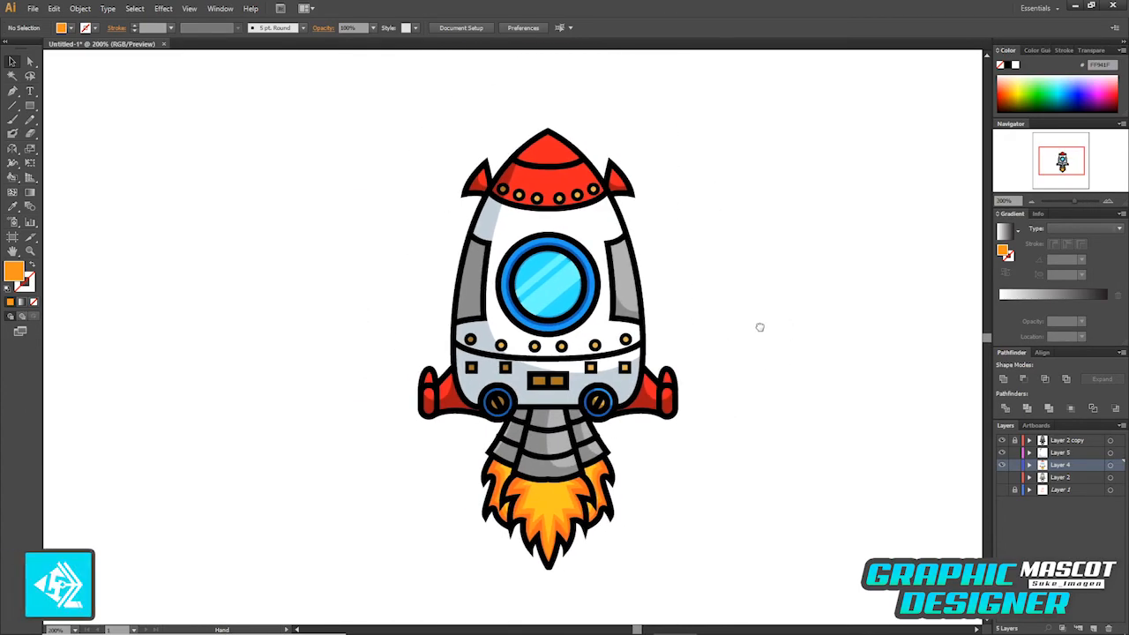